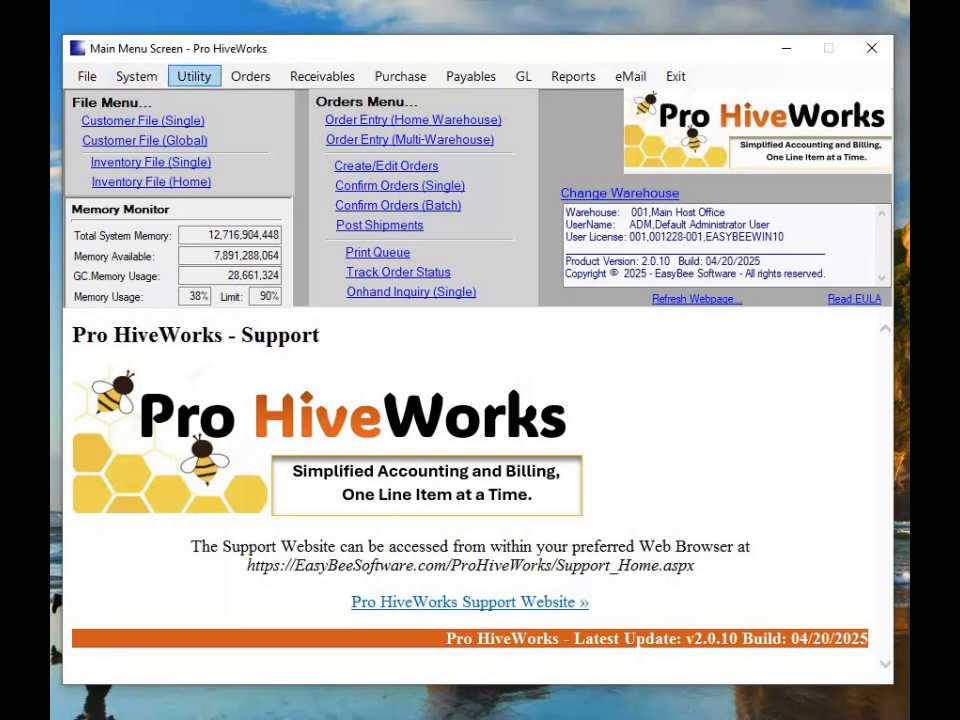
click(250, 76)
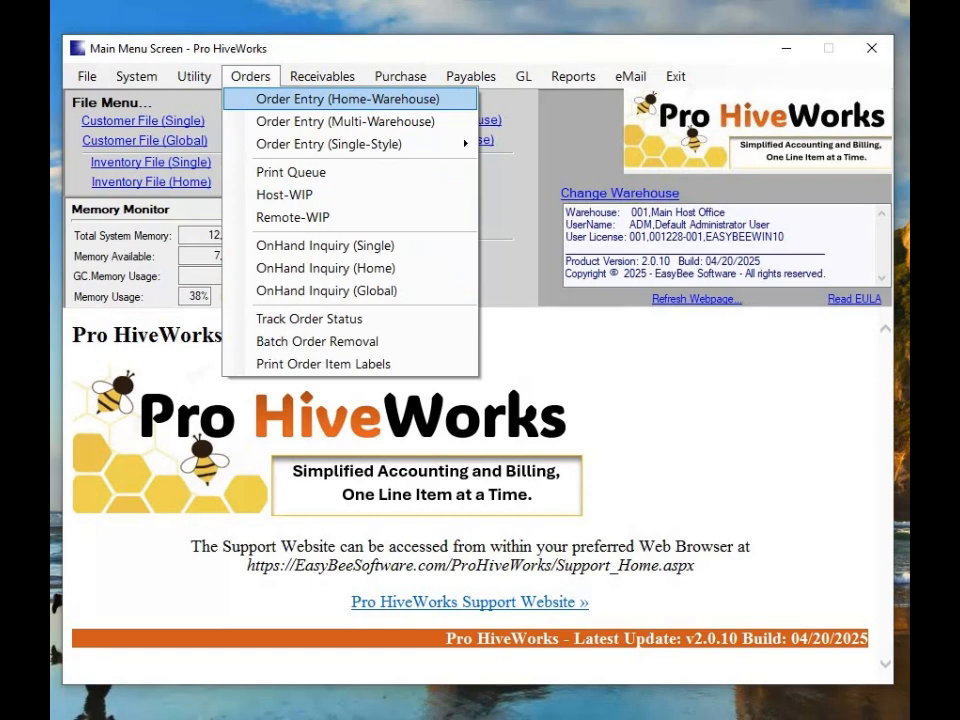
mouse_move(322, 76)
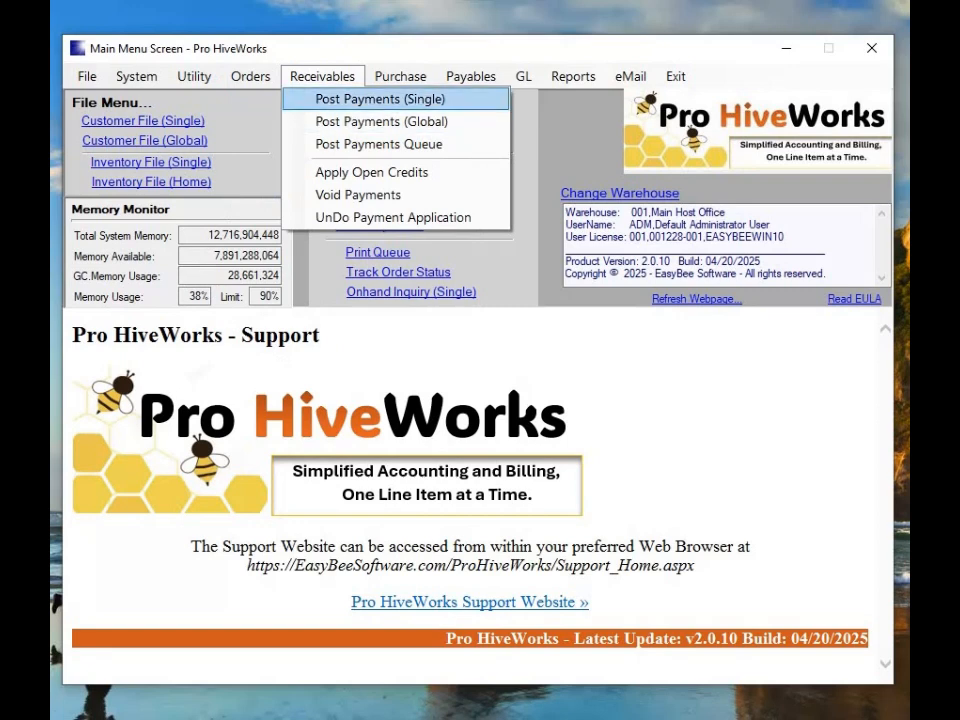
mouse_move(463, 87)
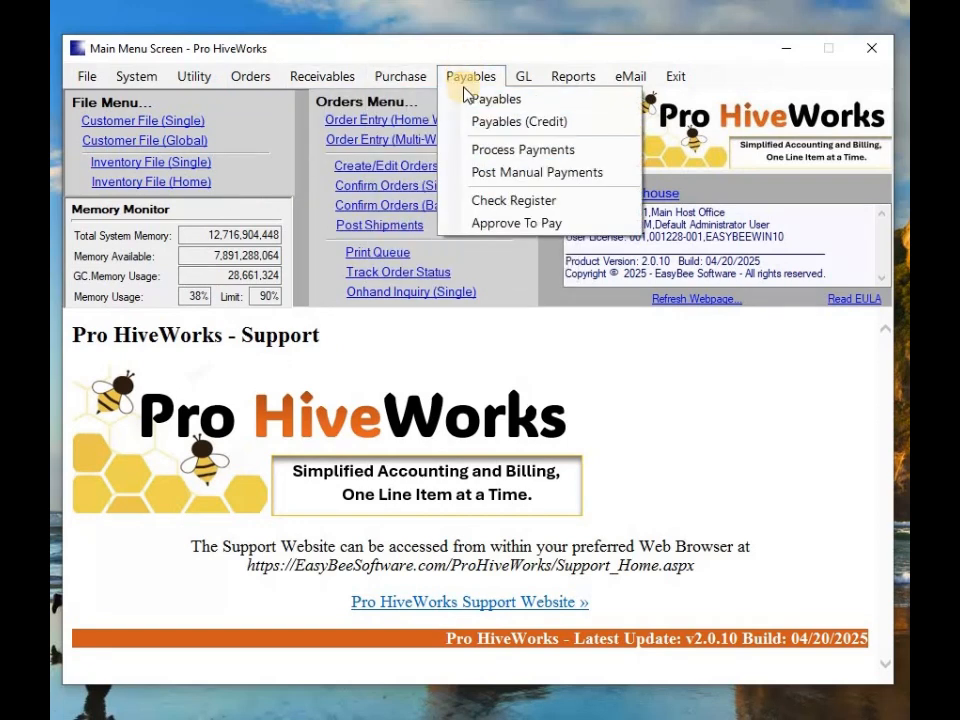
mouse_move(529, 87)
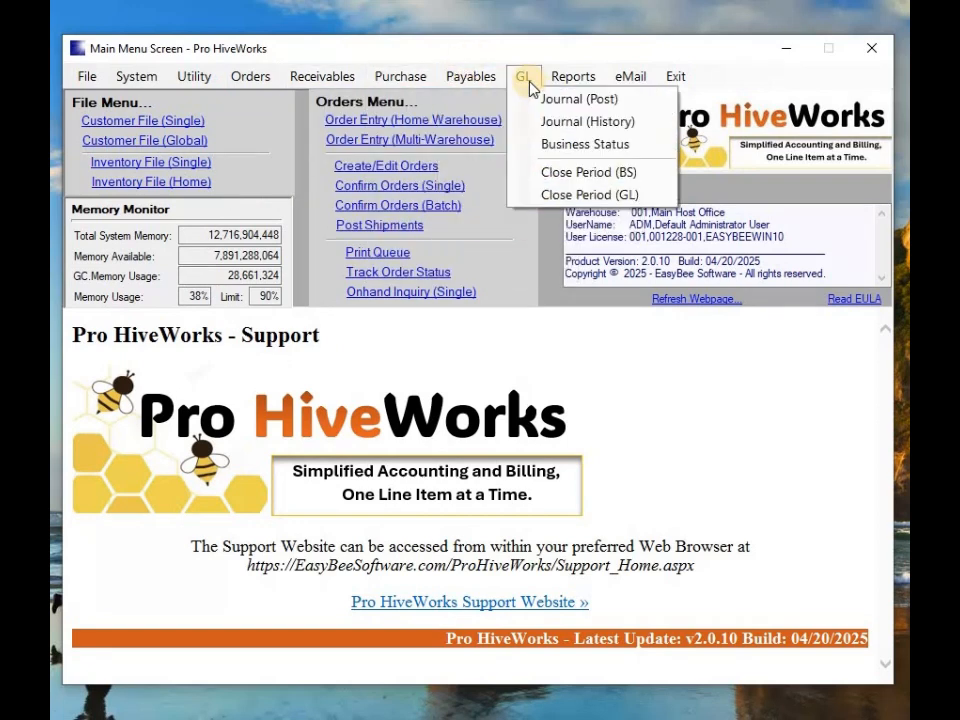
mouse_move(575, 87)
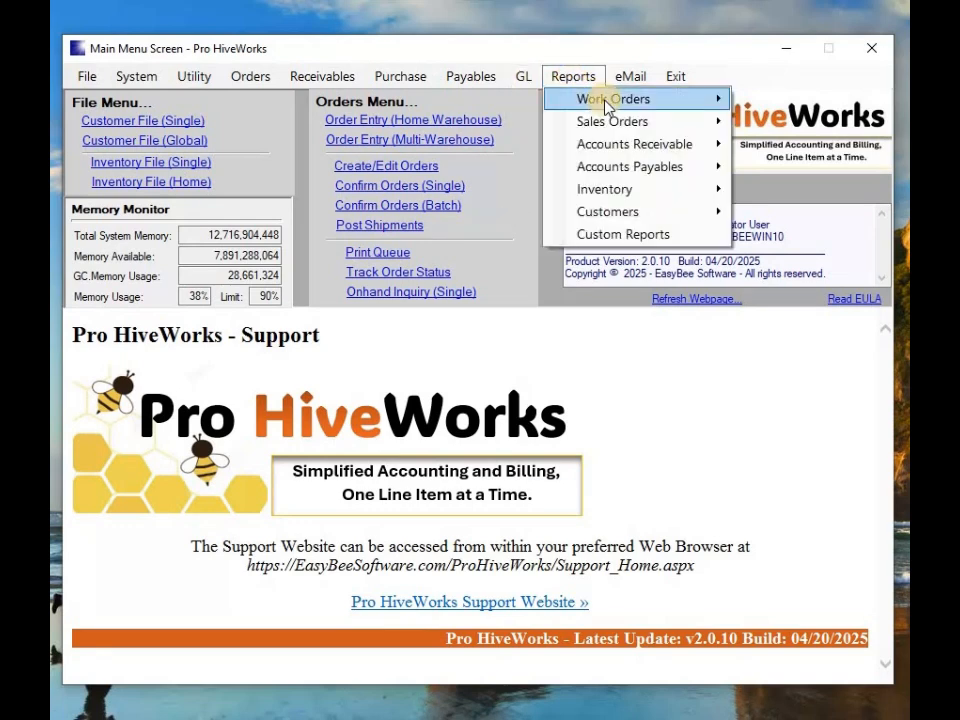
mouse_move(607, 103)
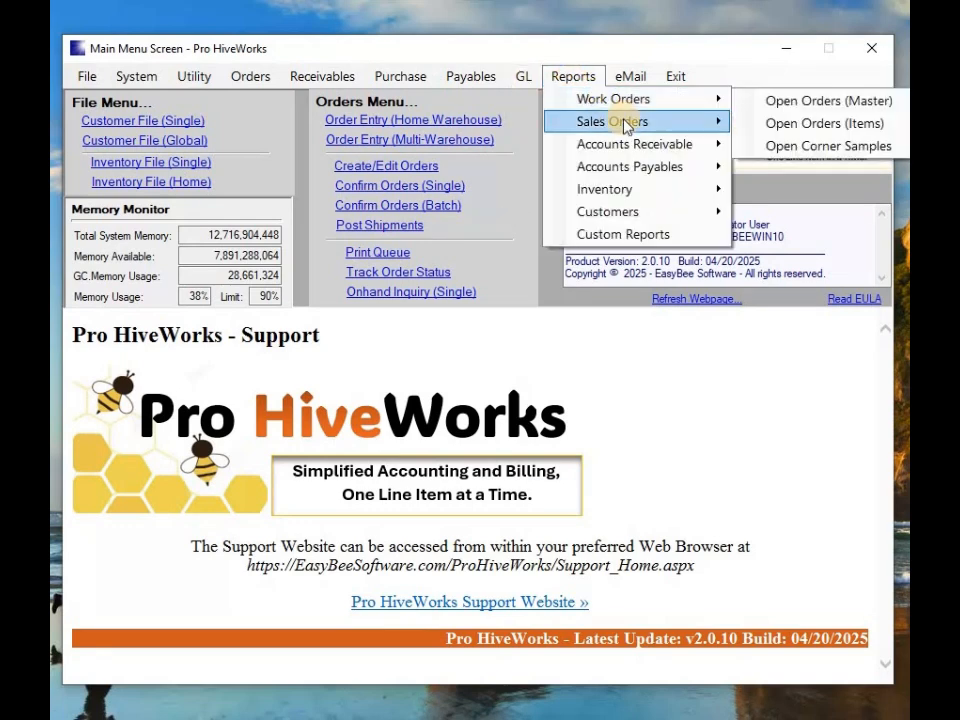
mouse_move(617, 146)
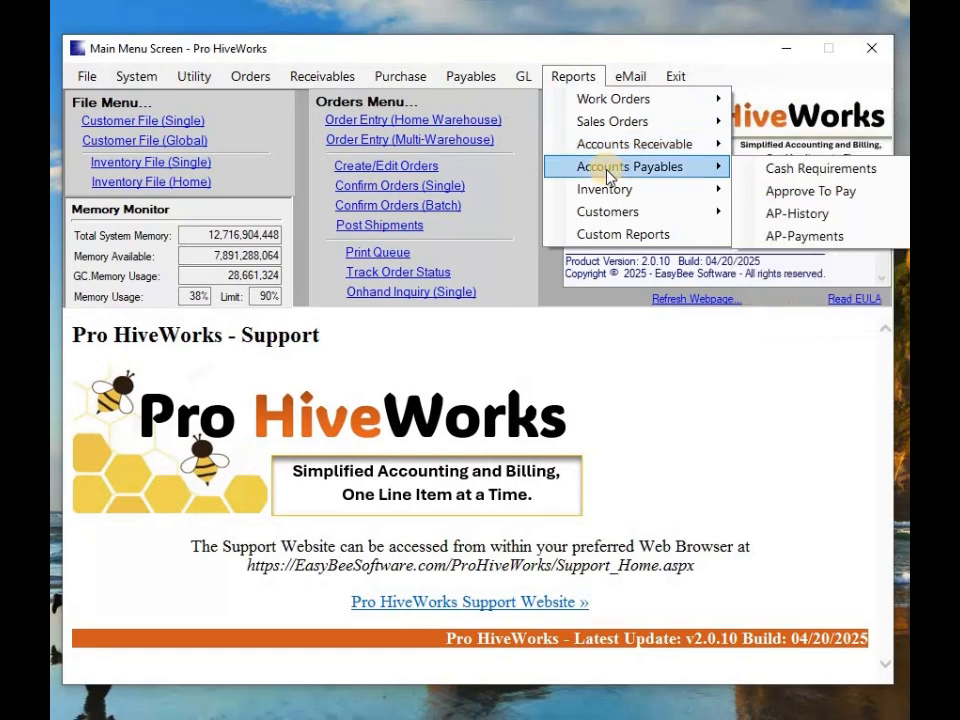
mouse_move(613, 200)
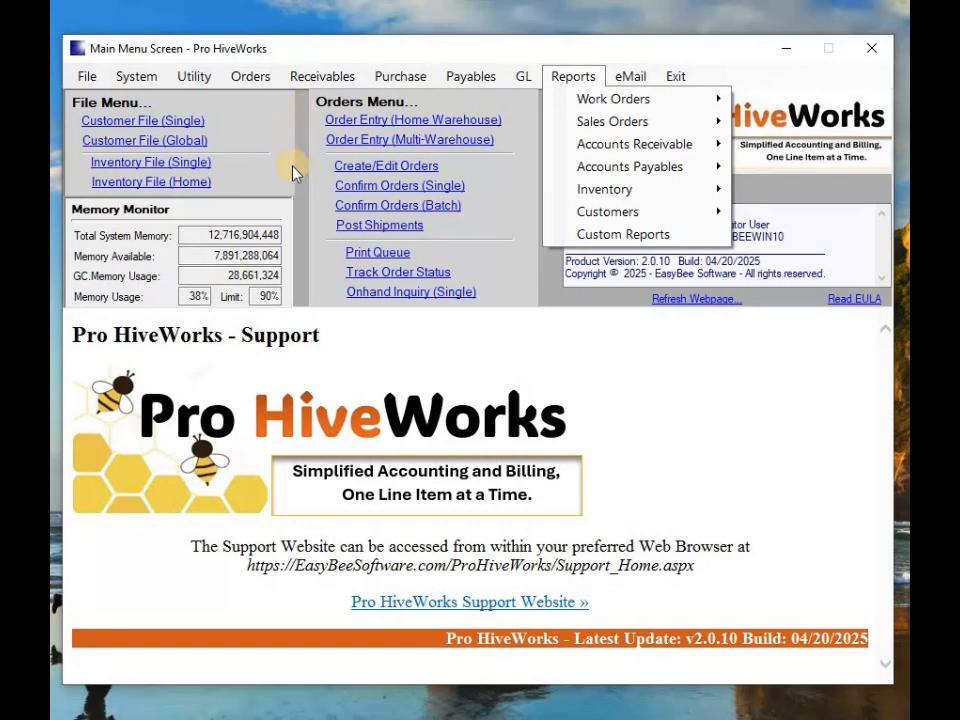
Open item AF512810 in the home inventory file for editing and review its Kit/BOM components and class options
click(158, 183)
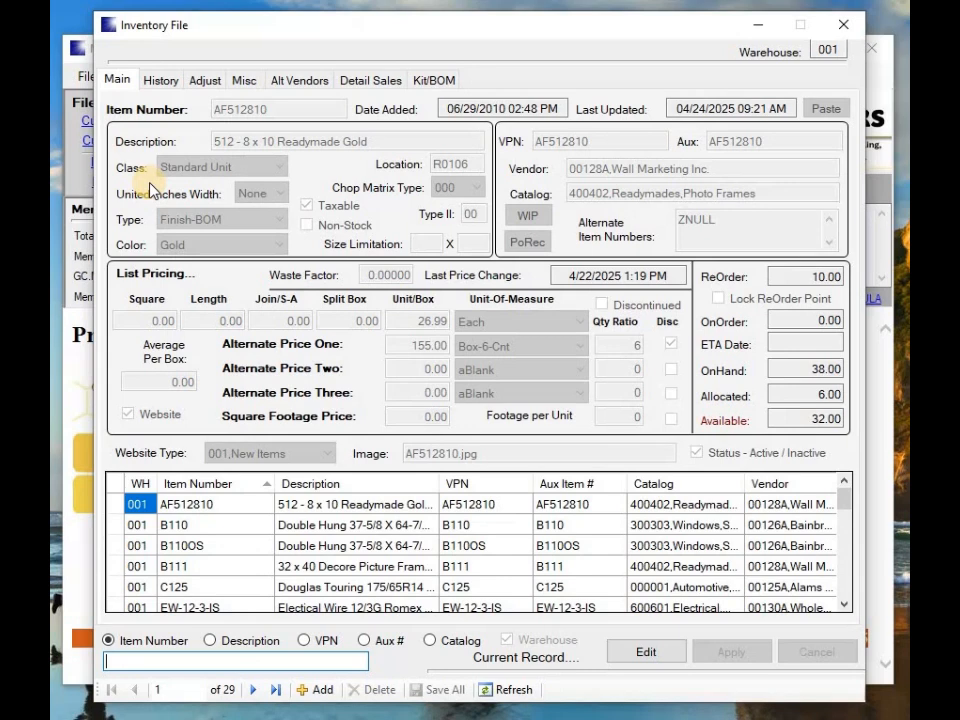
double_click(120, 505)
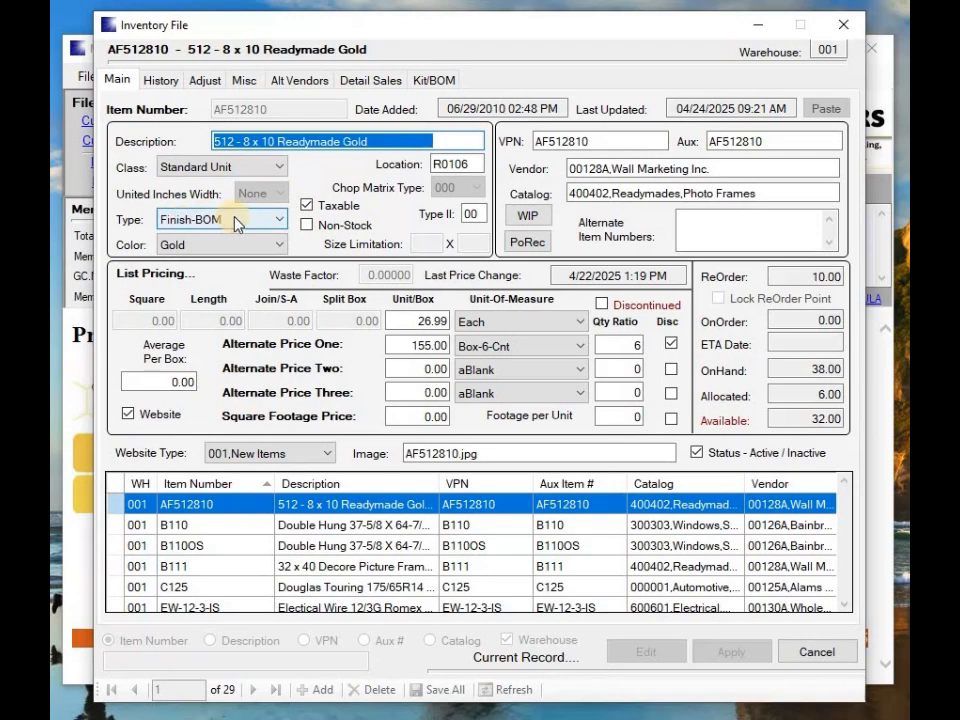
click(425, 88)
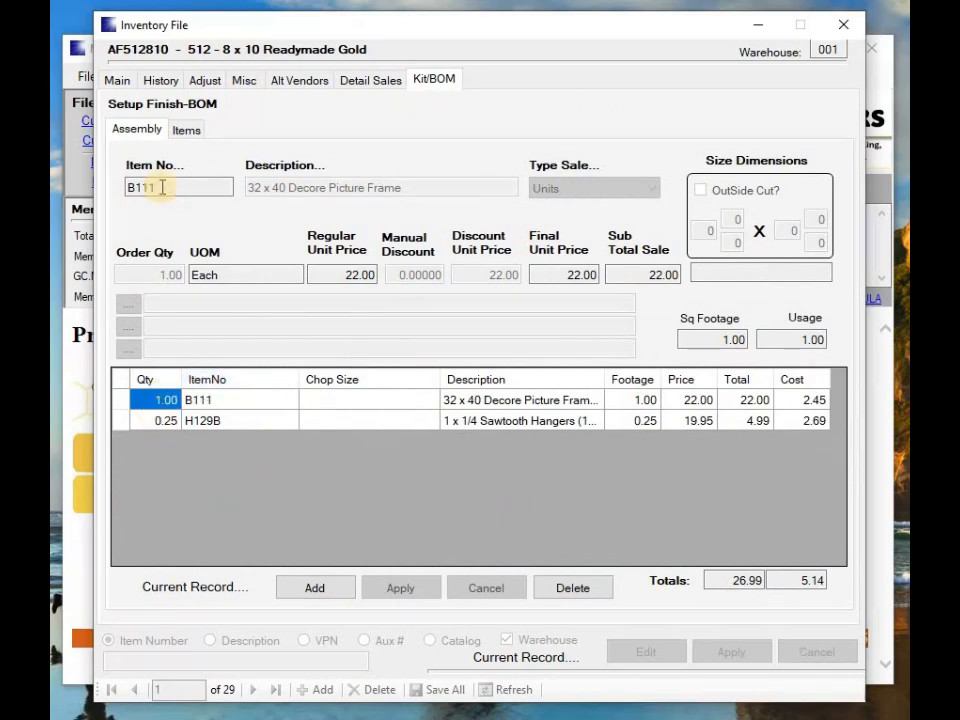
click(115, 82)
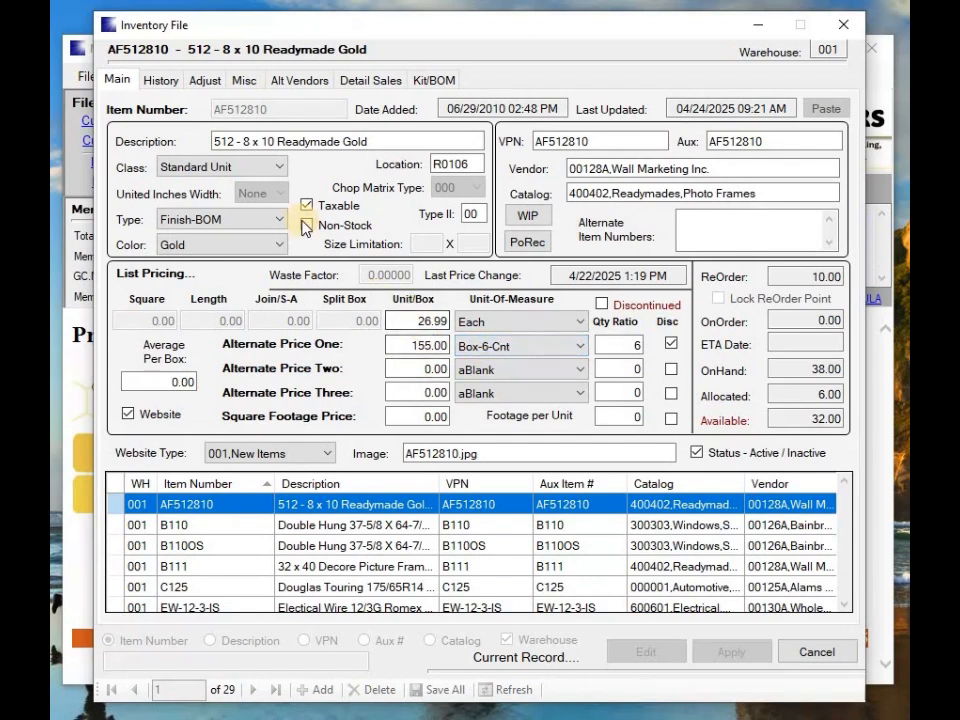
click(284, 166)
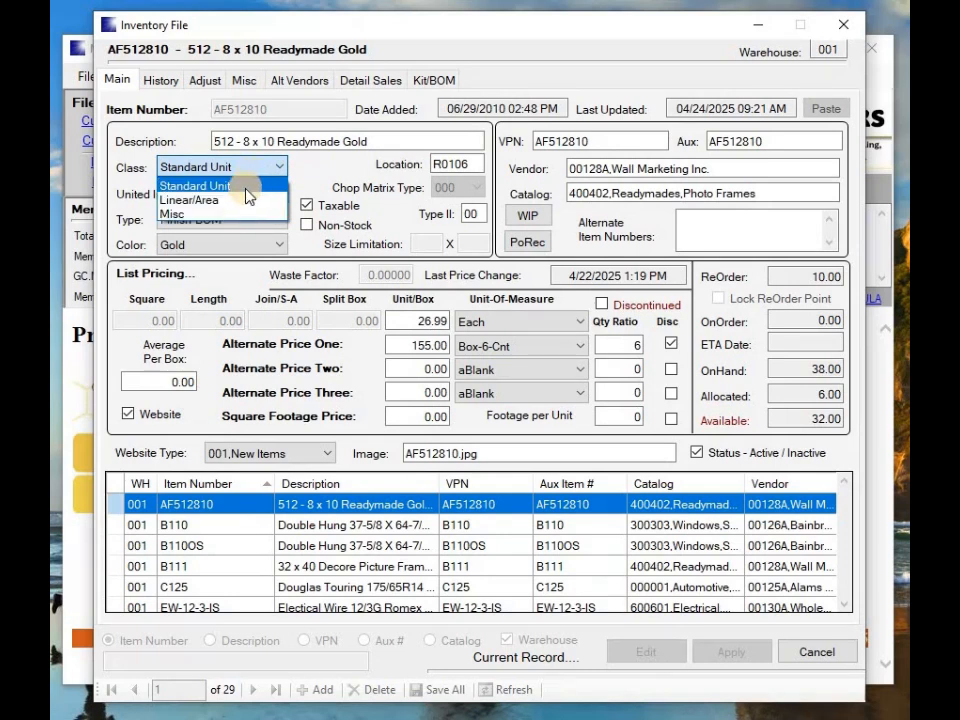
click(245, 187)
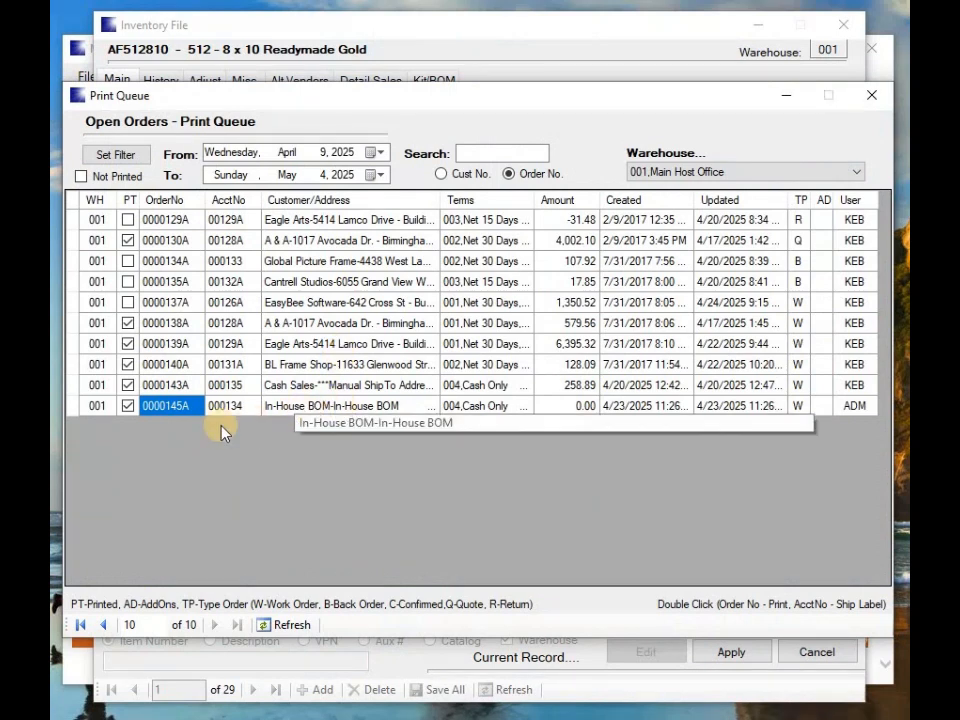
Preview the In-House BOM work order from the print queue with print automation off, examine its line items, and close the preview
double_click(163, 408)
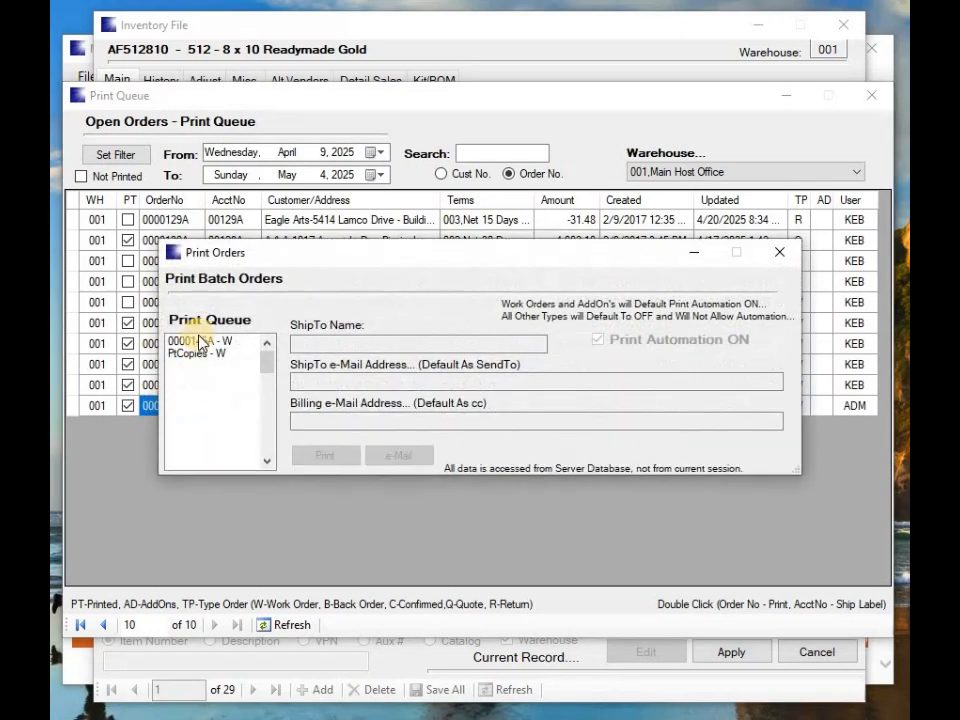
click(197, 341)
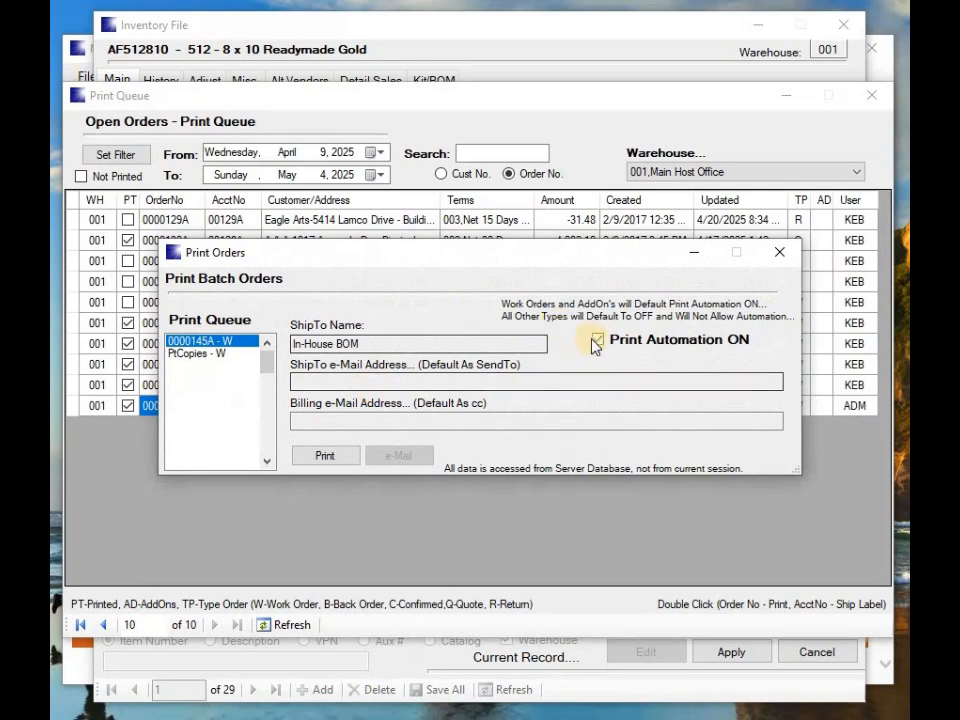
click(595, 341)
click(328, 458)
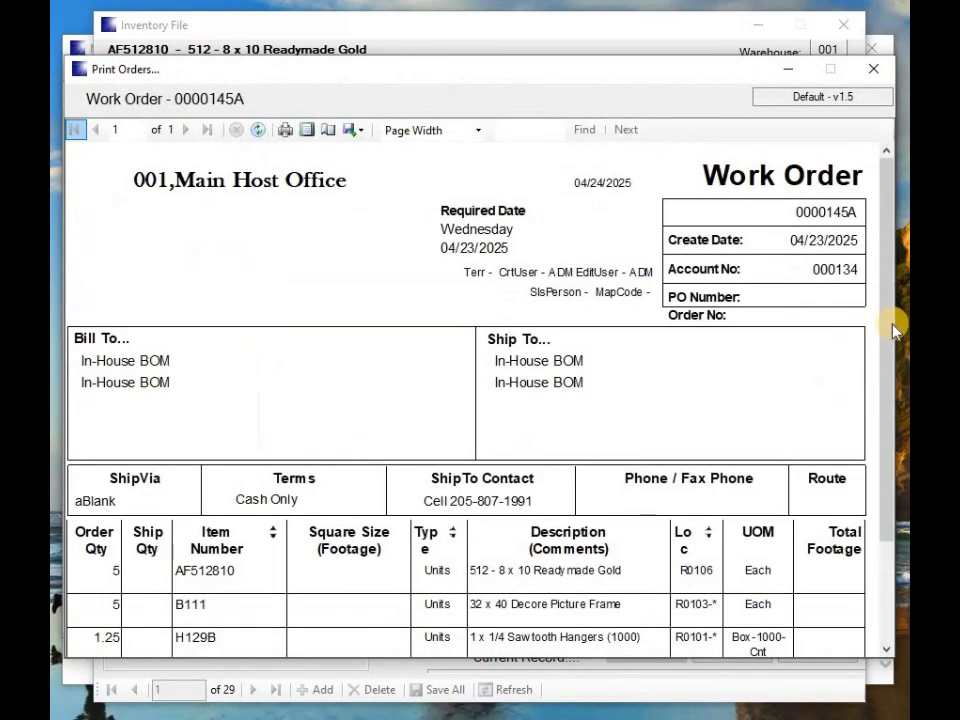
scroll(853, 407, down, 3)
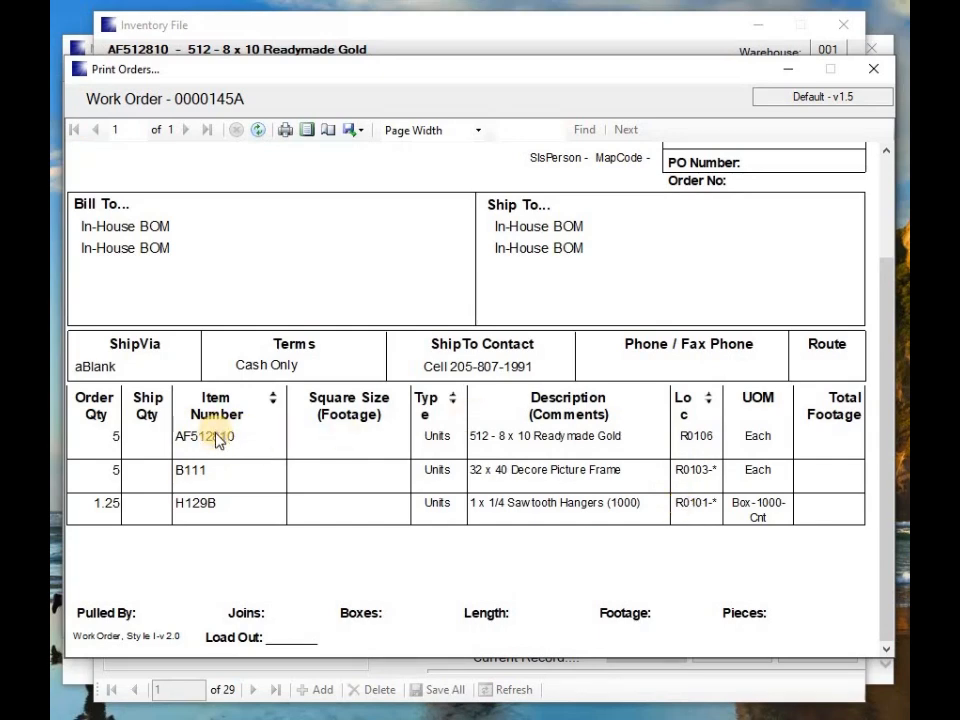
click(876, 70)
click(874, 70)
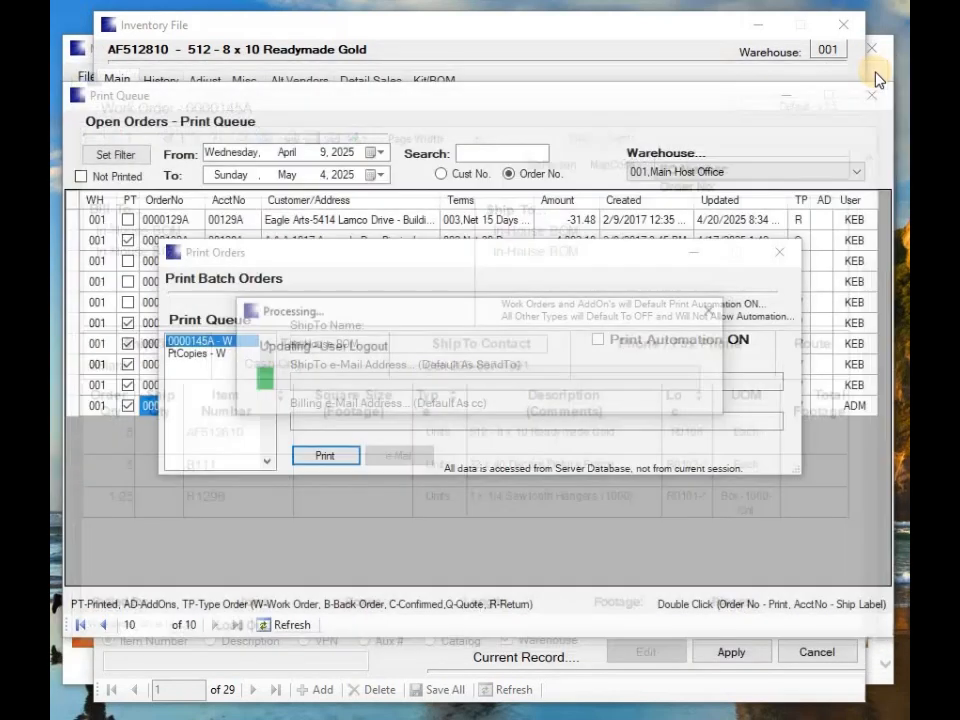
click(780, 252)
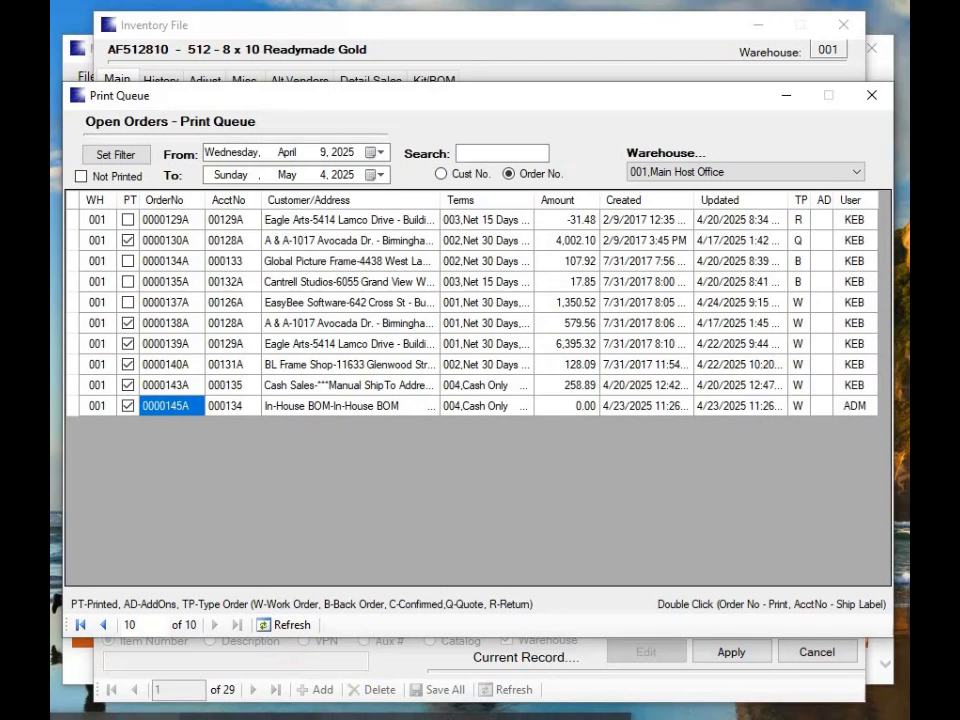
Review item AF512810's BOM quantities and its on-hand, allocated and available stock, and cancel the edit
key(Escape)
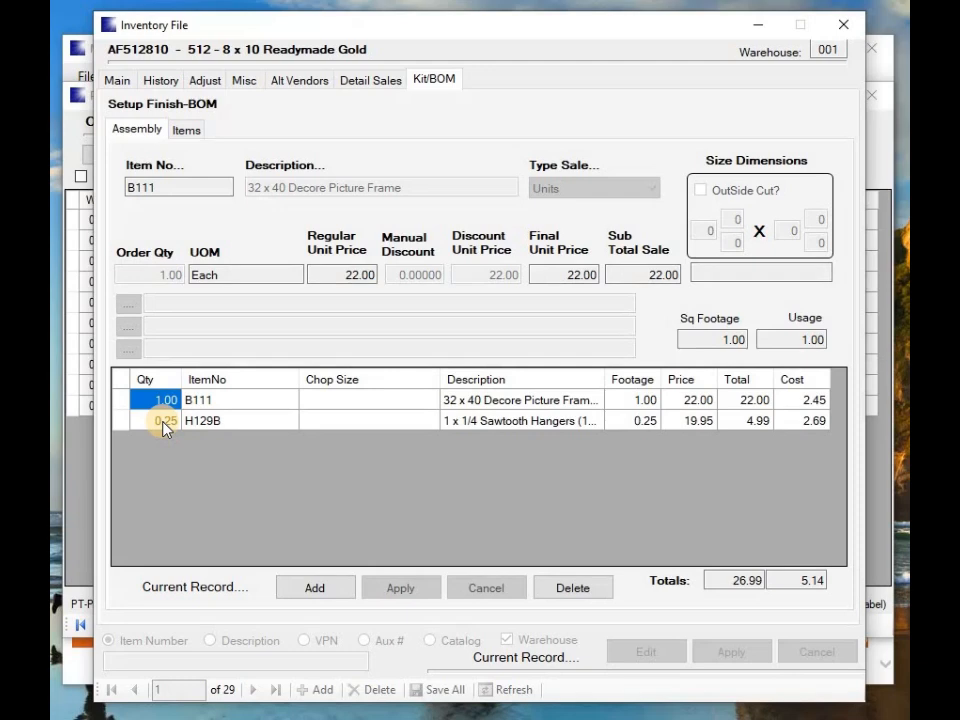
click(116, 80)
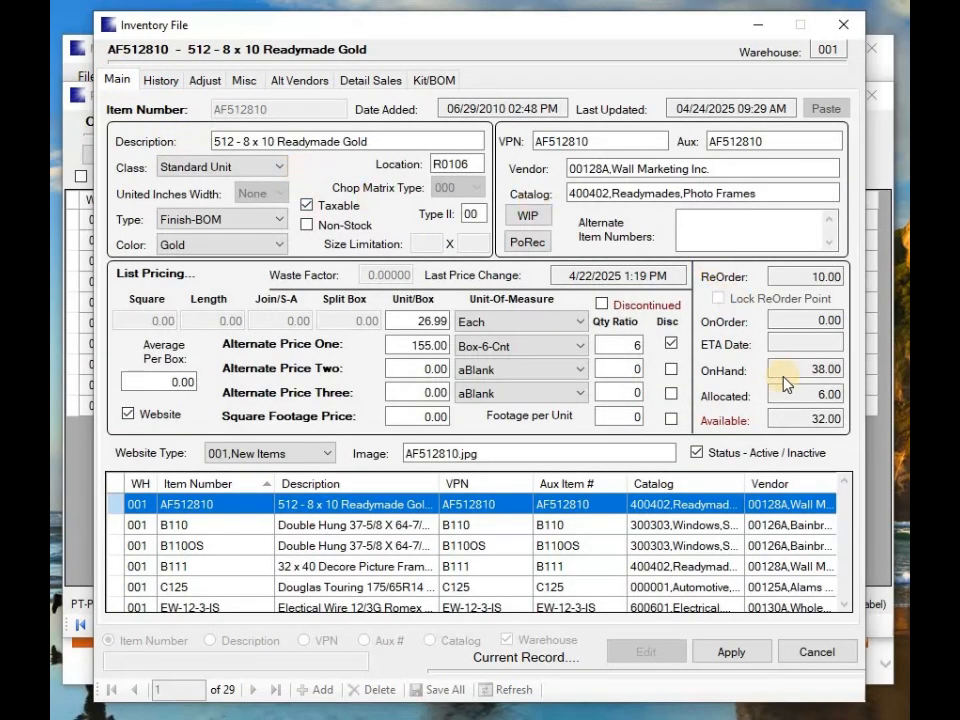
drag(825, 369, 851, 382)
click(814, 652)
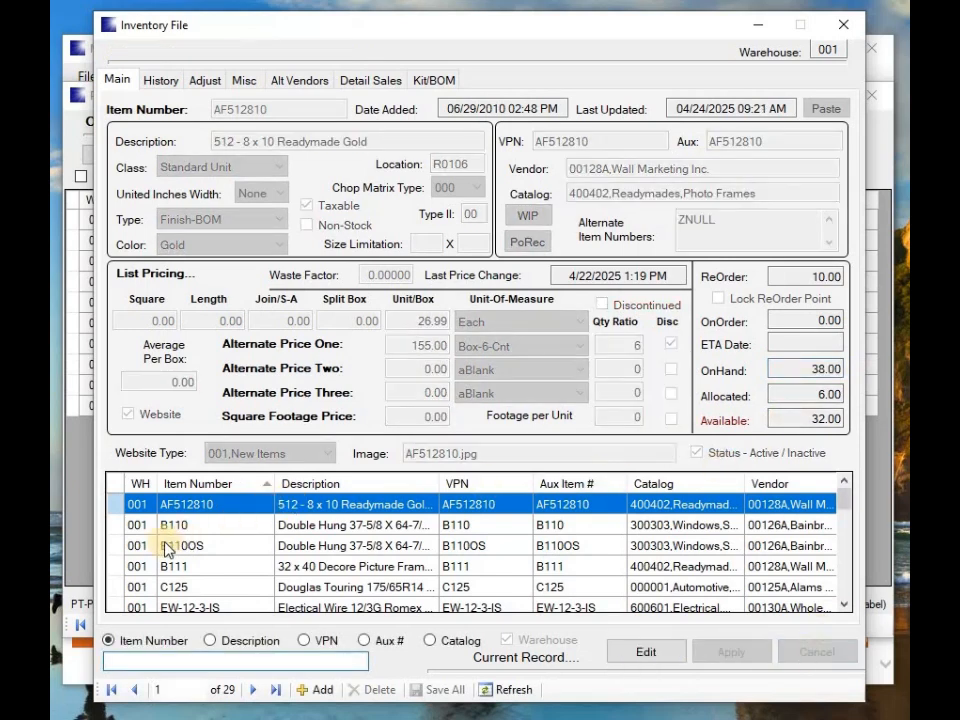
Open inventory item B110 for editing, review its type and stocking details, and cancel the edit
click(114, 524)
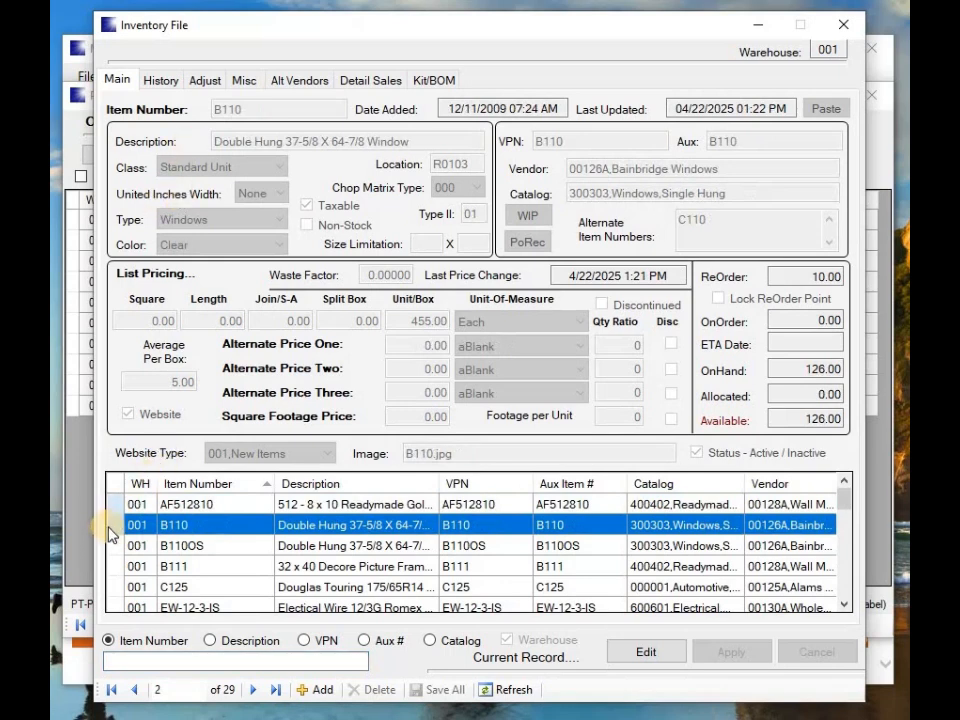
double_click(117, 530)
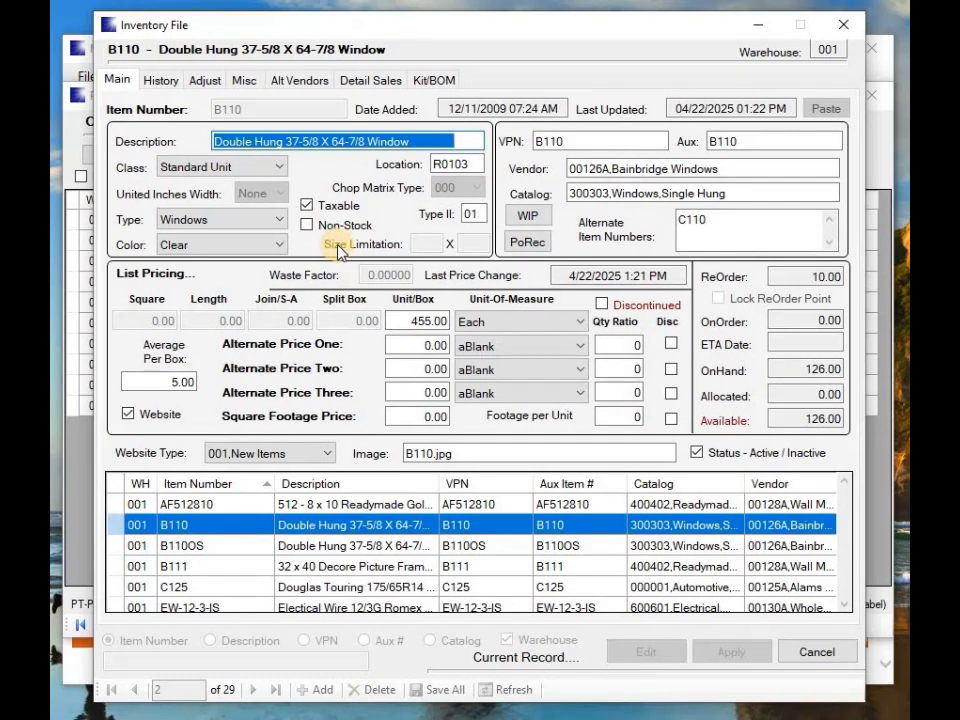
click(797, 660)
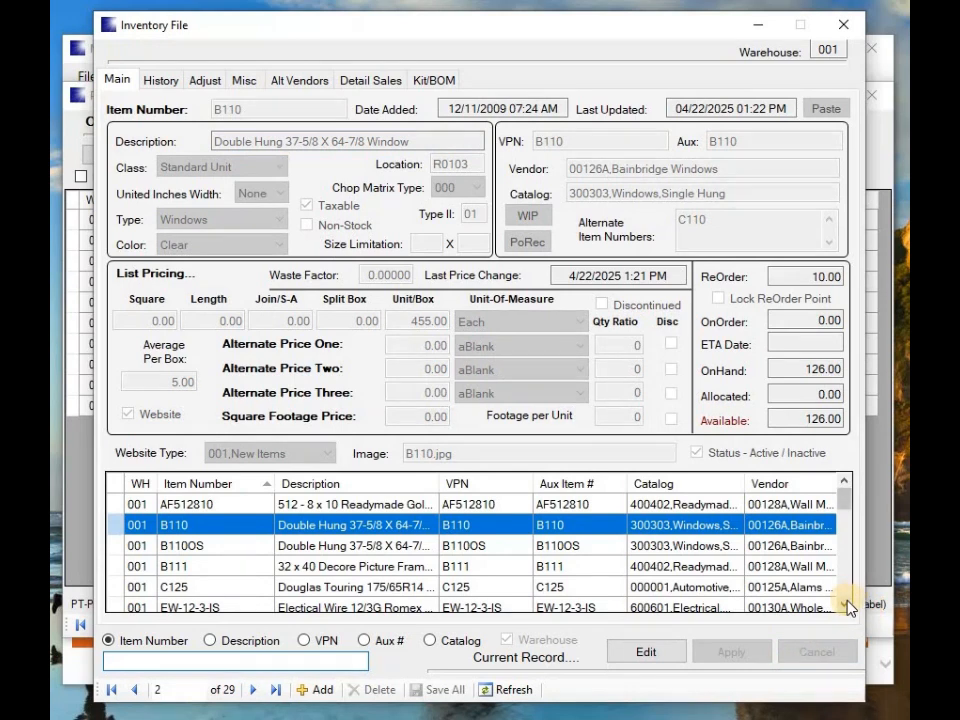
Open the tire item C125 for editing and compare its single-unit price with the alternate Set-4-Cnt price
click(846, 606)
click(846, 606)
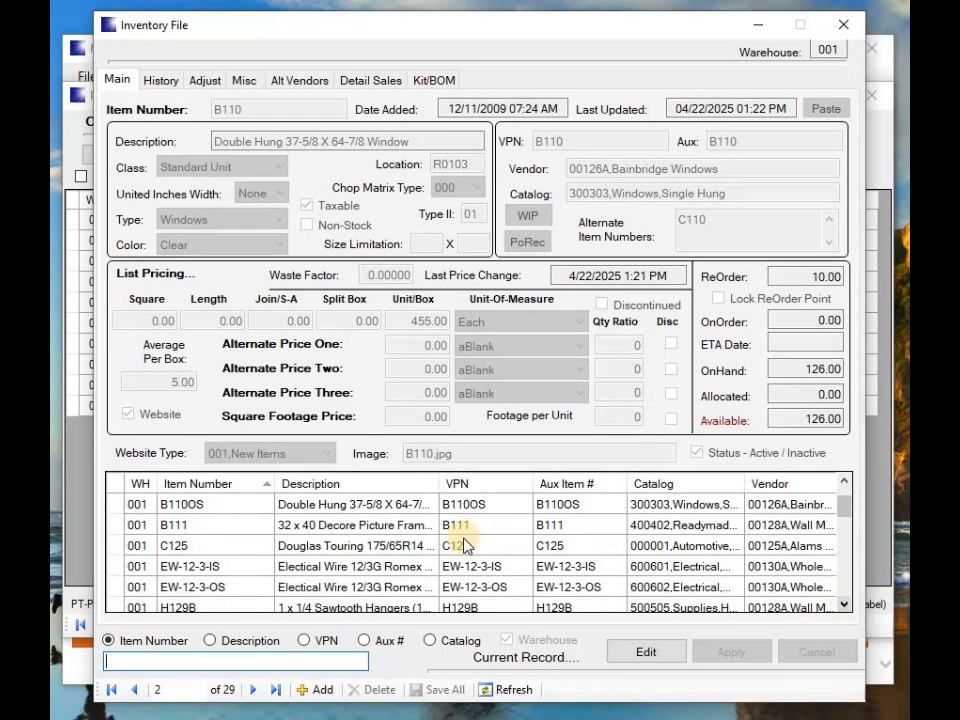
click(116, 550)
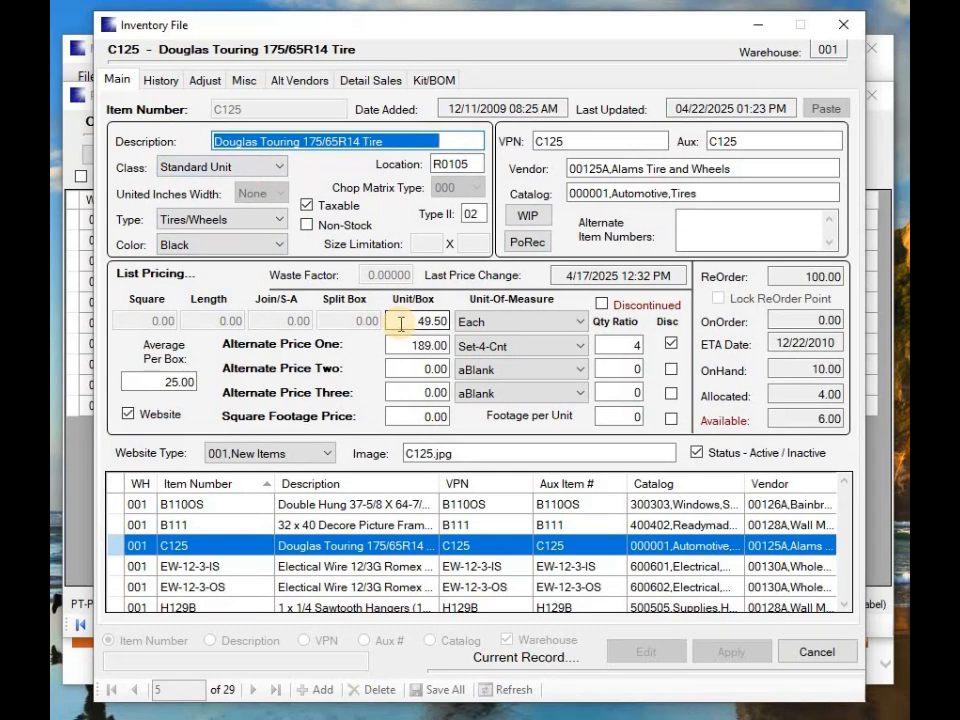
click(448, 321)
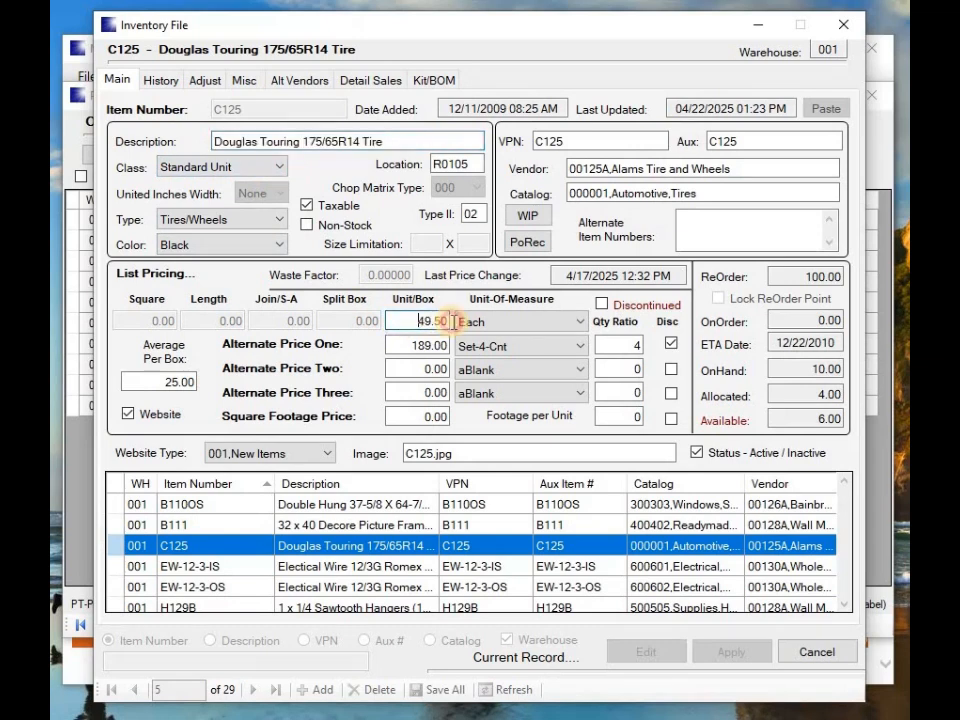
drag(448, 321, 407, 330)
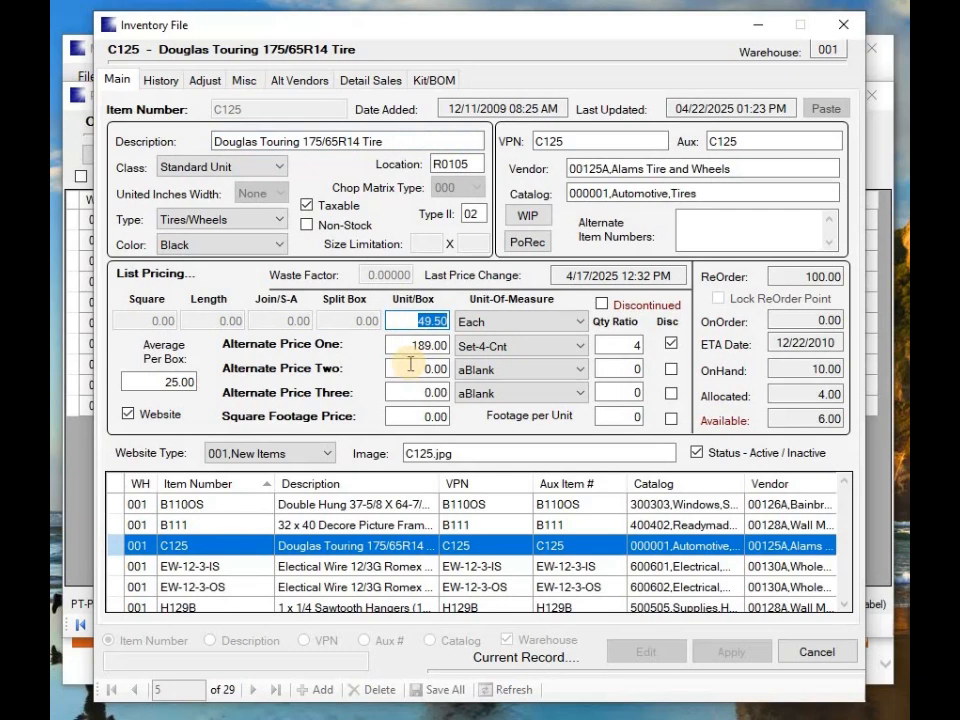
click(413, 344)
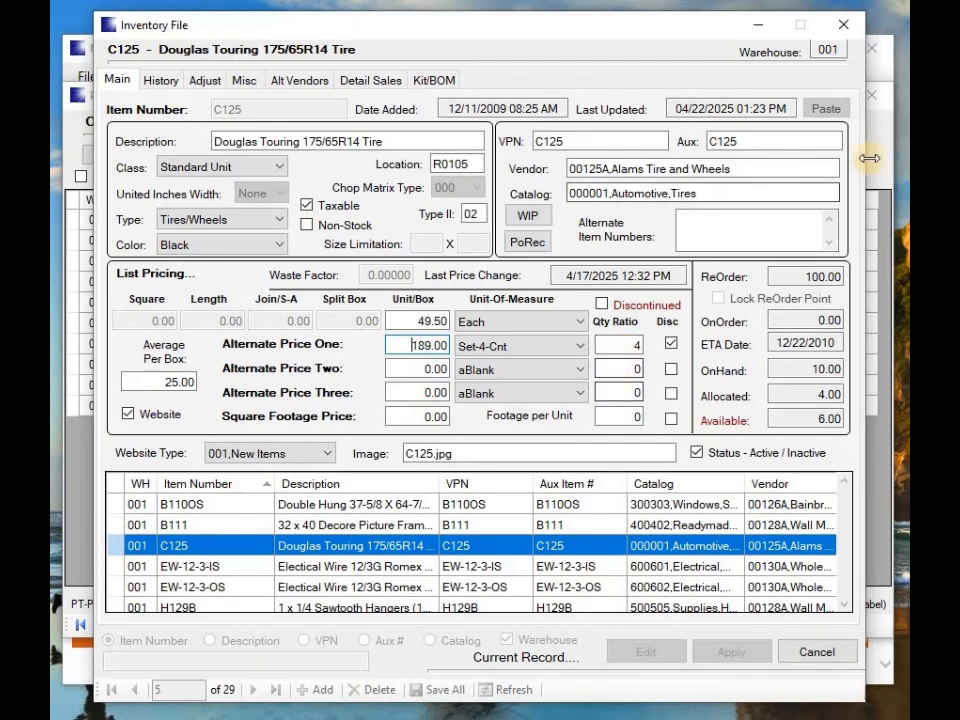
Bring the Print Queue window forward and close it
click(869, 96)
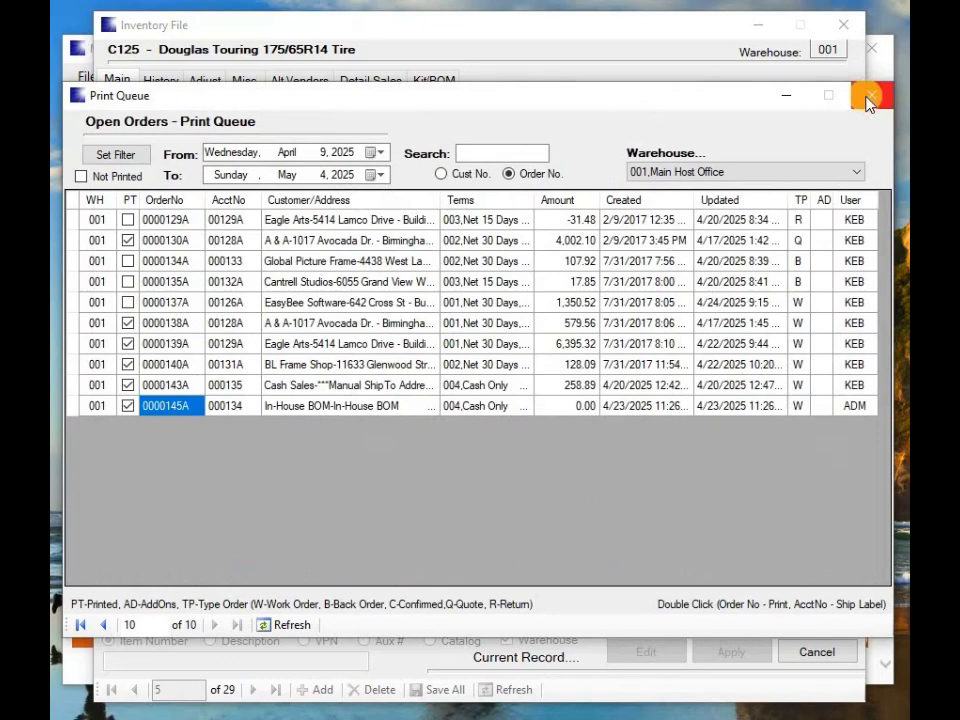
click(869, 97)
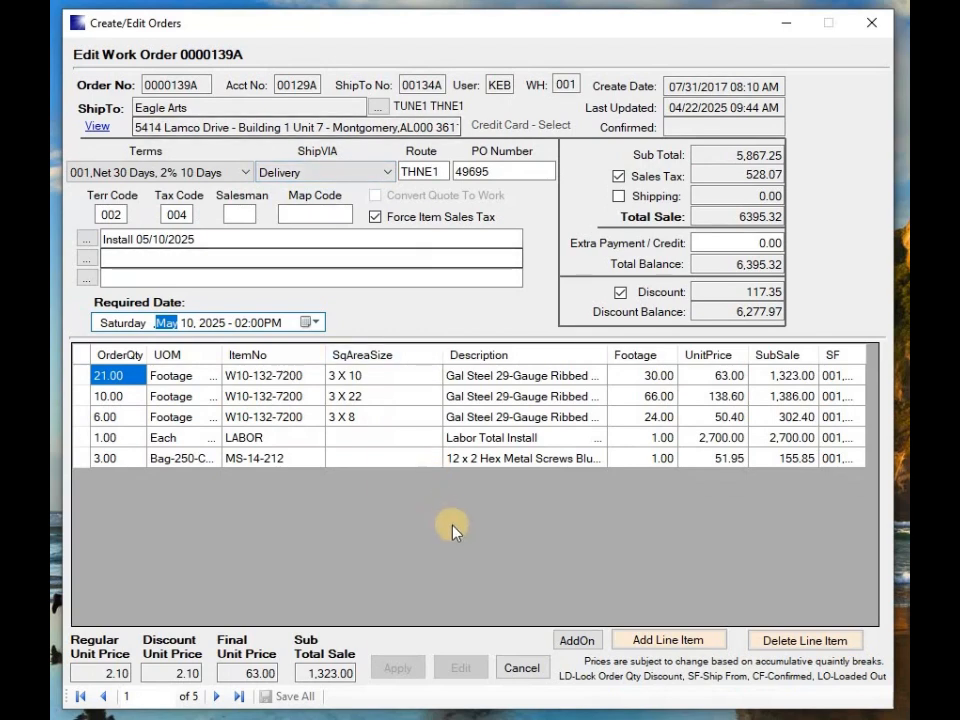
Cancel editing the Eagle Arts work order and load the A & A wheel-set work order by its order number
click(524, 668)
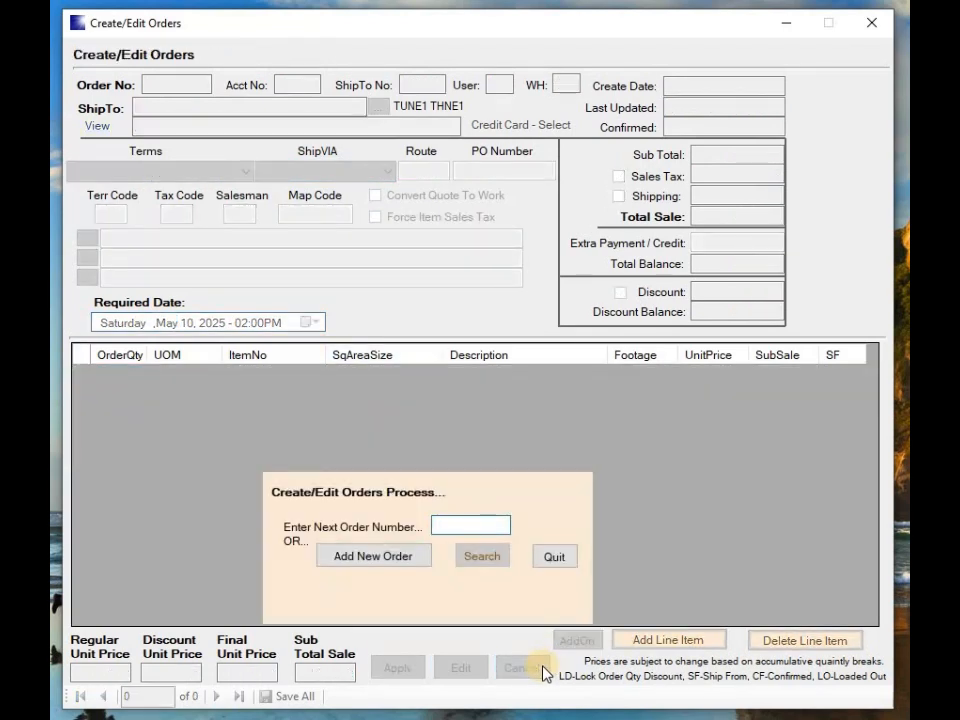
text(138A)
key(Return)
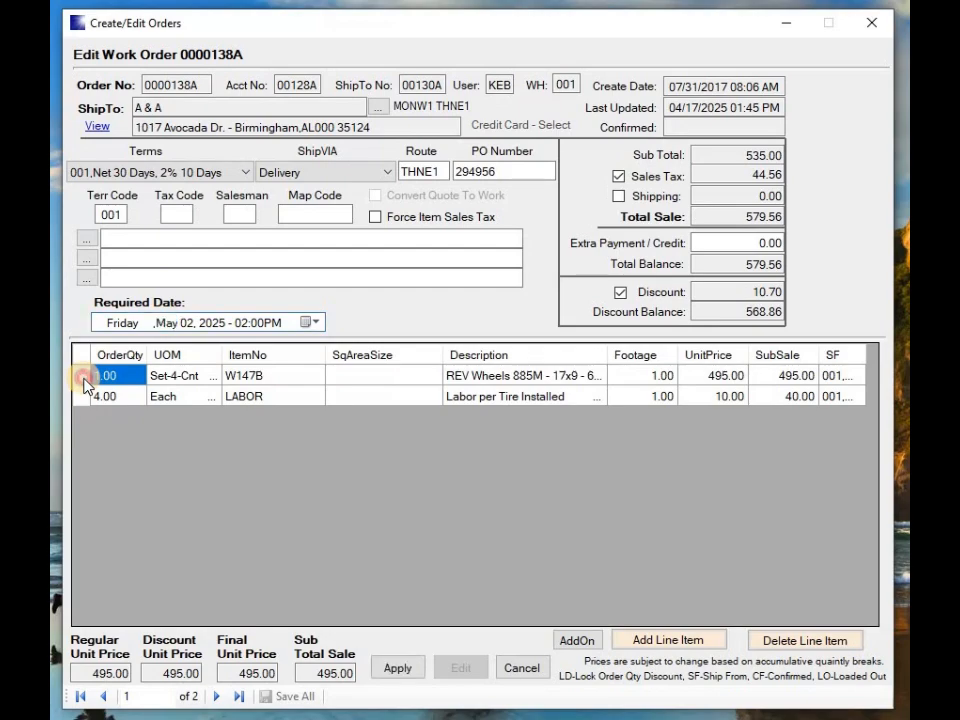
Open the W147B wheel line item, set its alternate pricing, step through the quantity and discount fields, and return to the order
double_click(84, 385)
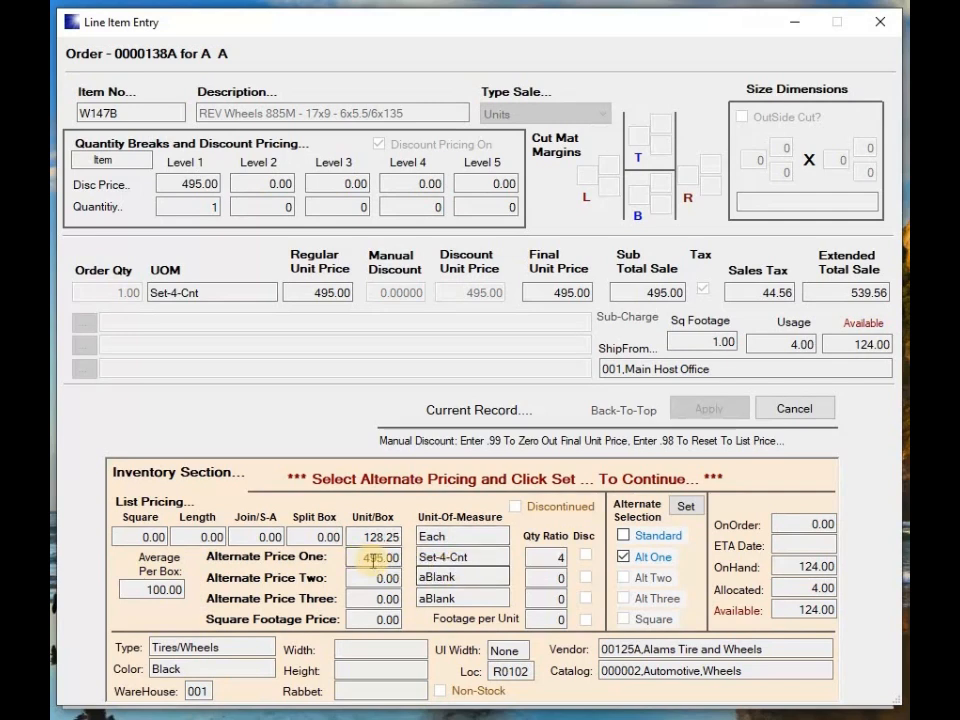
click(623, 557)
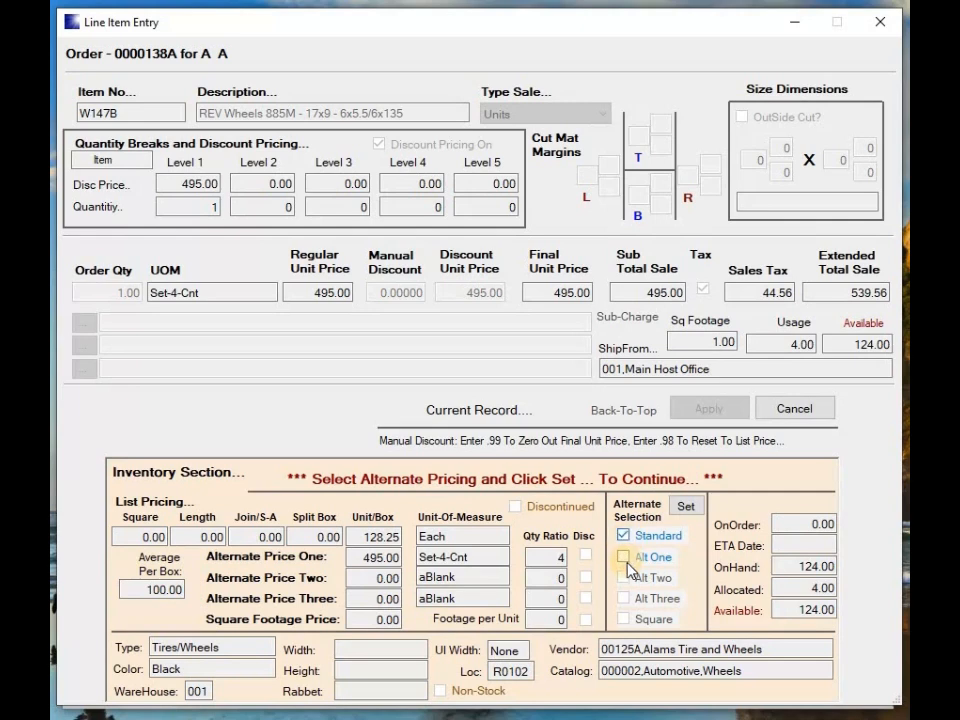
click(688, 504)
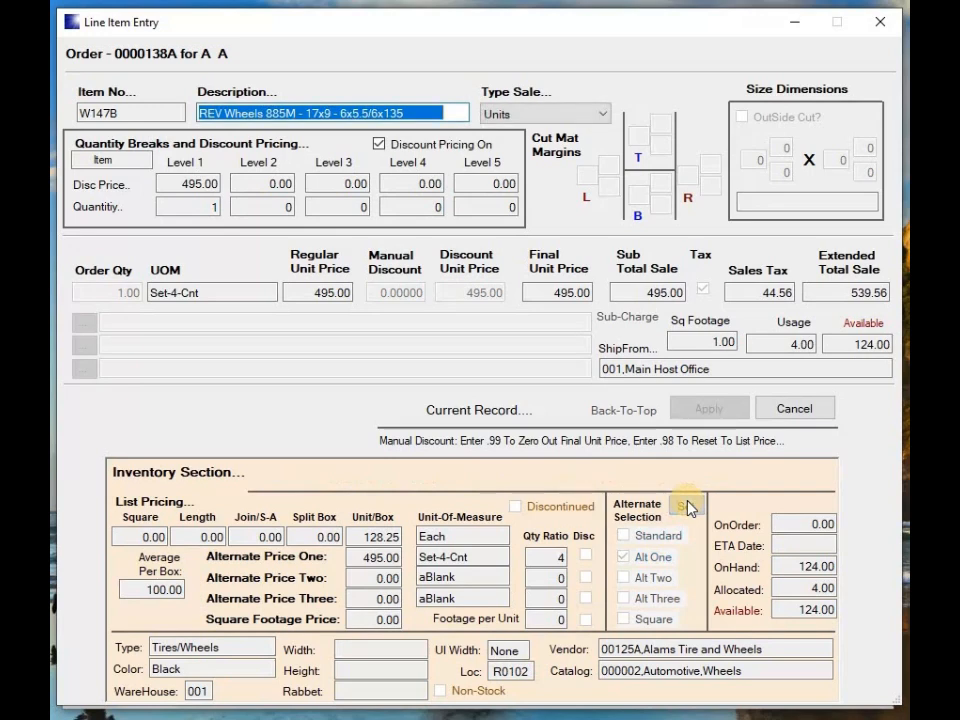
key(Return)
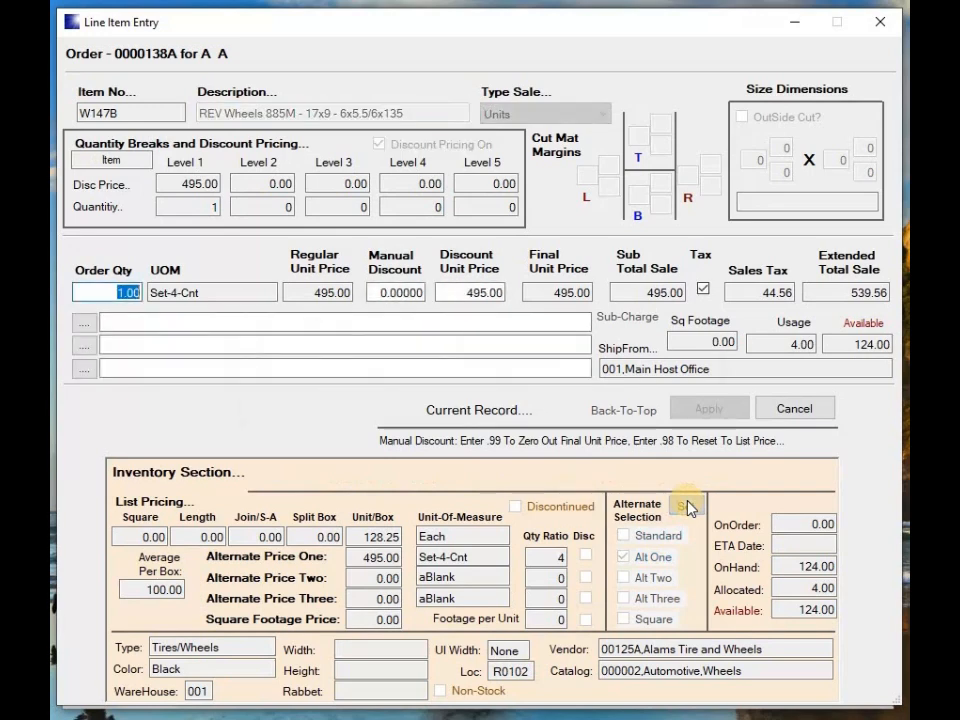
key(Return)
key(Return)
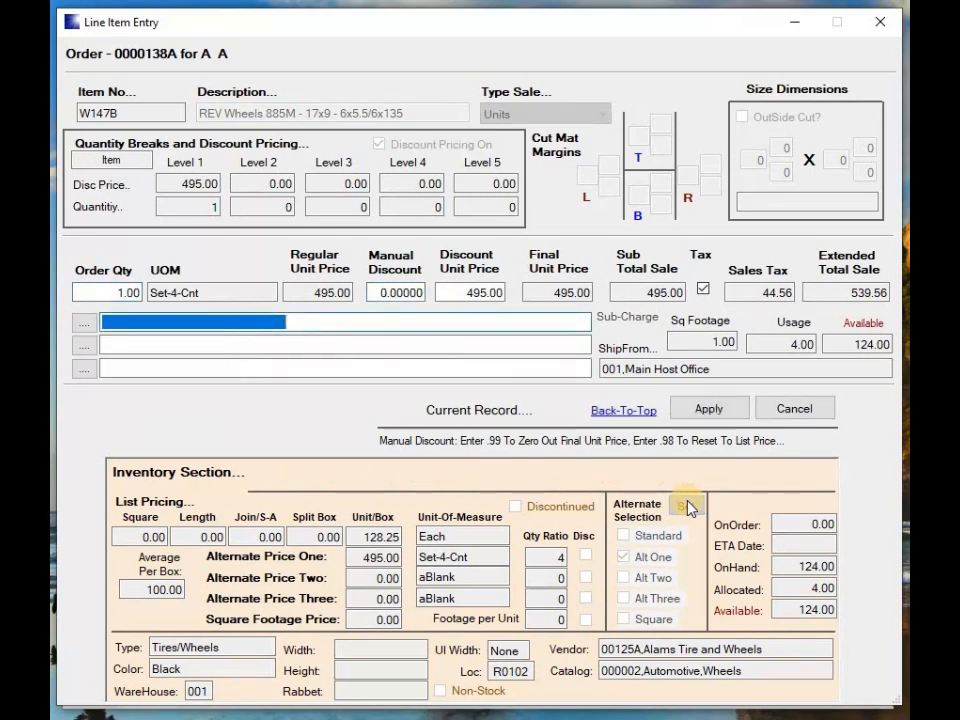
key(Return)
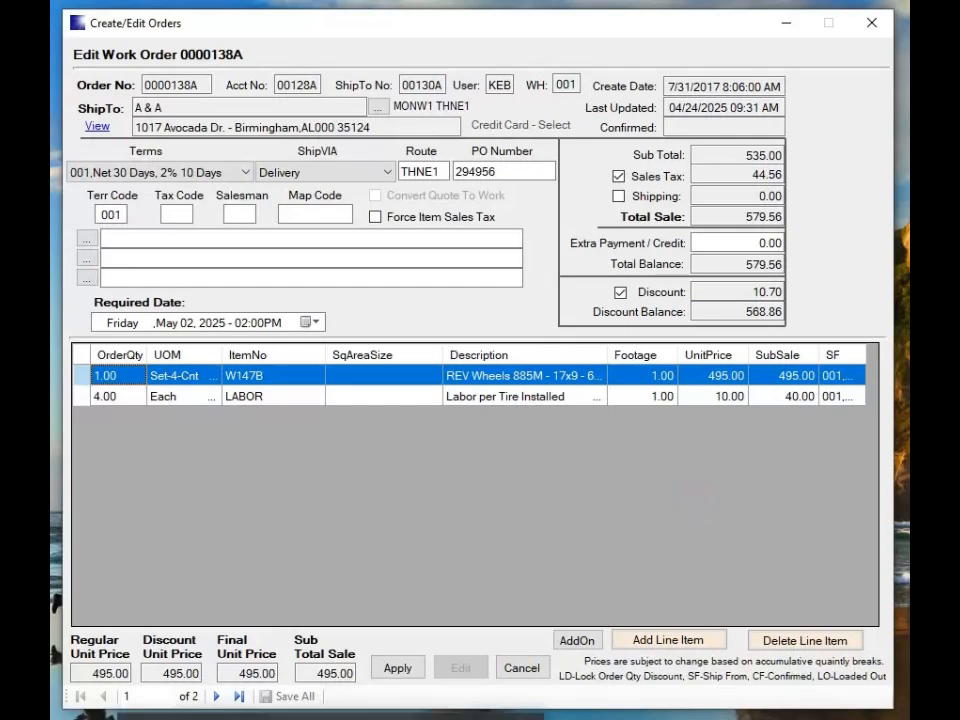
Return to the Inventory File, cancel editing tire item C125, and open electrical wire item EW-12-3-IS for editing
double_click(755, 625)
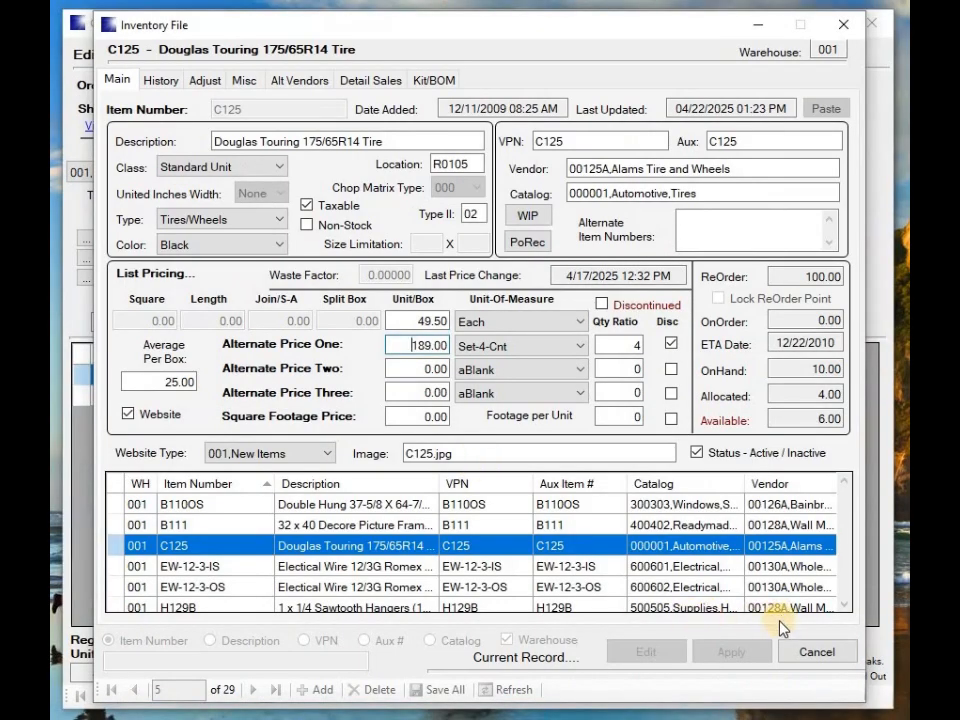
click(800, 652)
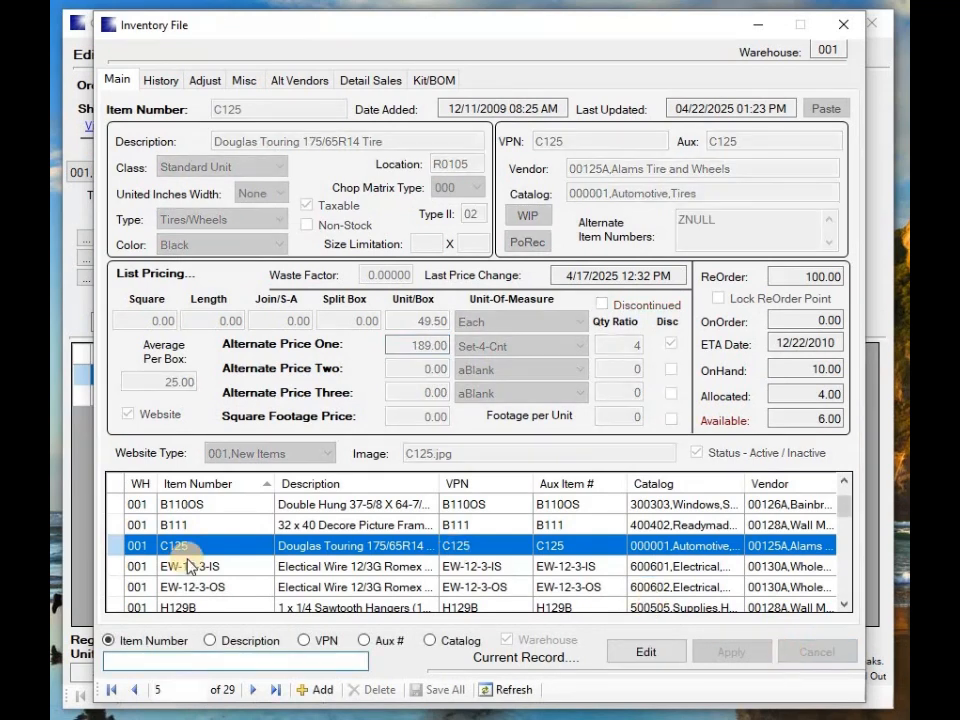
click(115, 567)
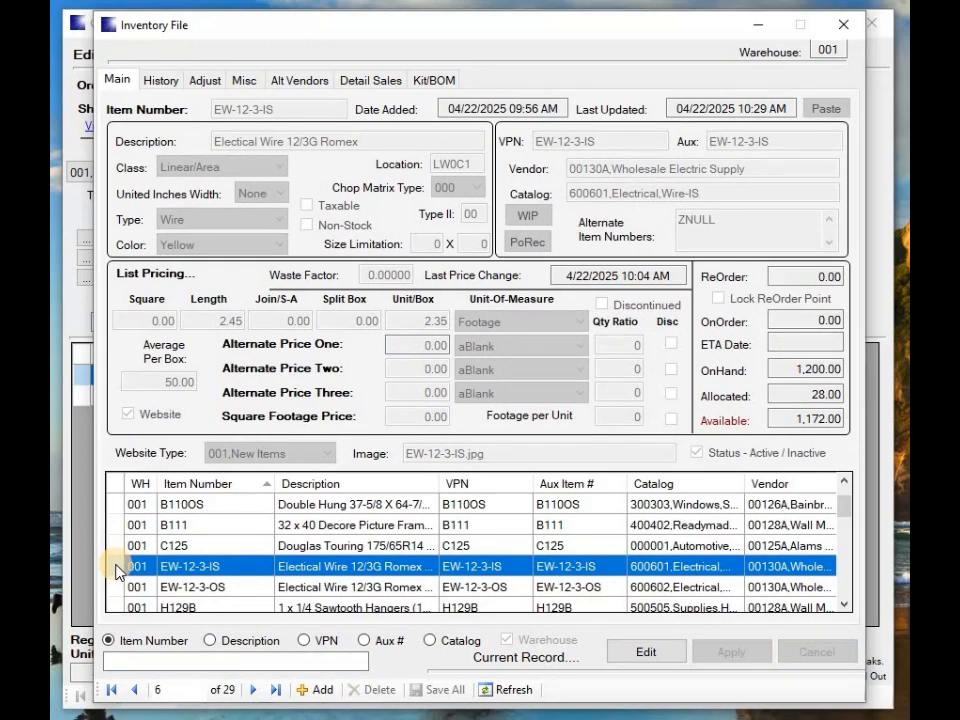
double_click(115, 570)
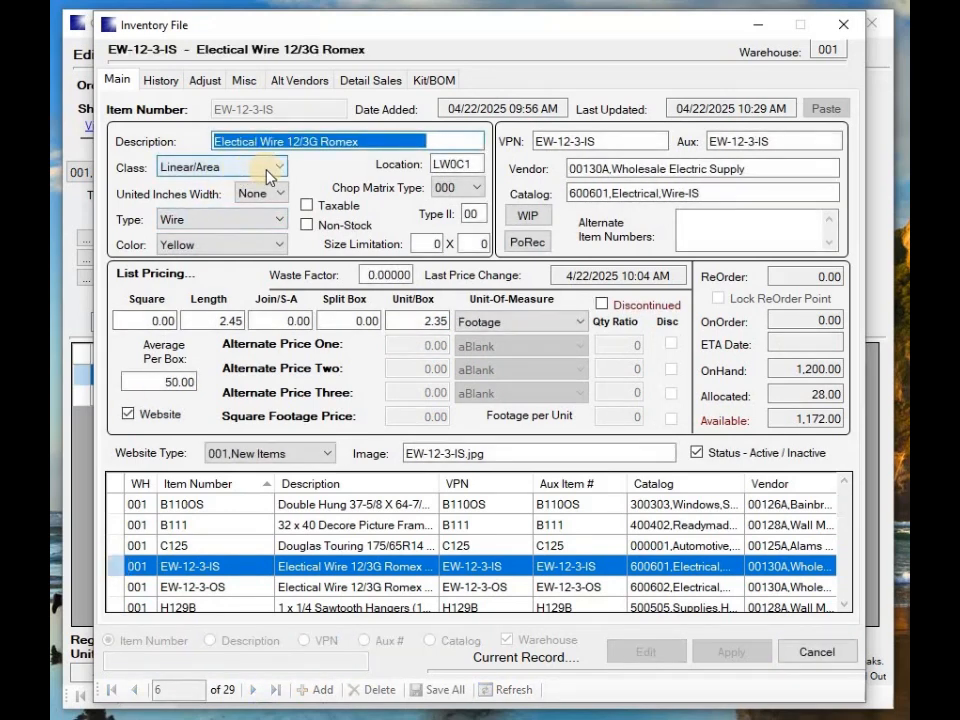
Review the wire item's Class options and compare its Length price with its Unit/Box price
click(277, 169)
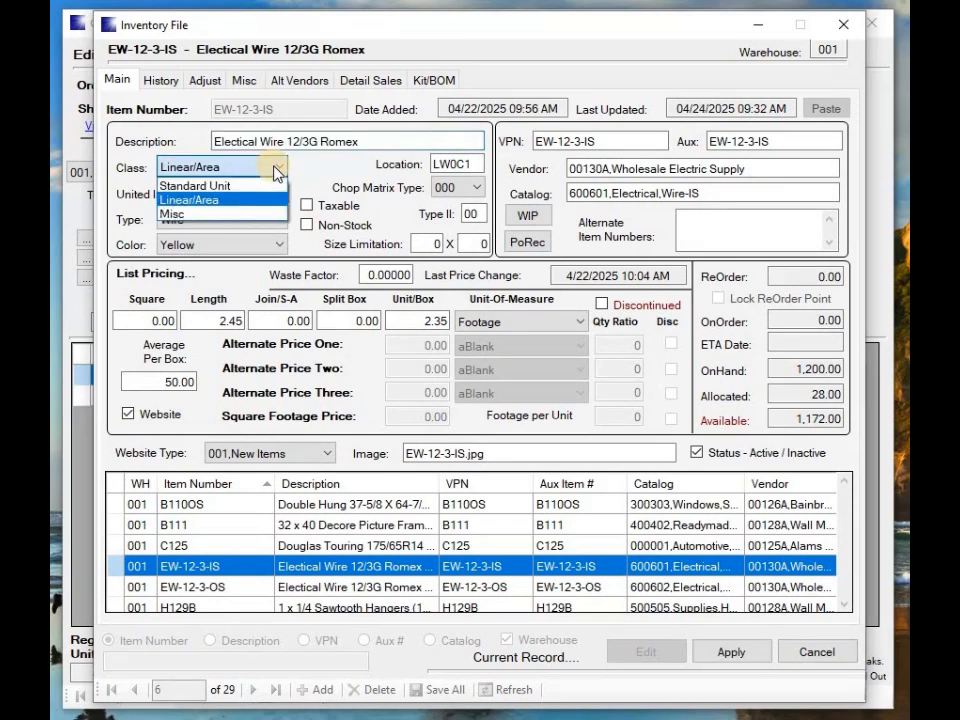
click(277, 170)
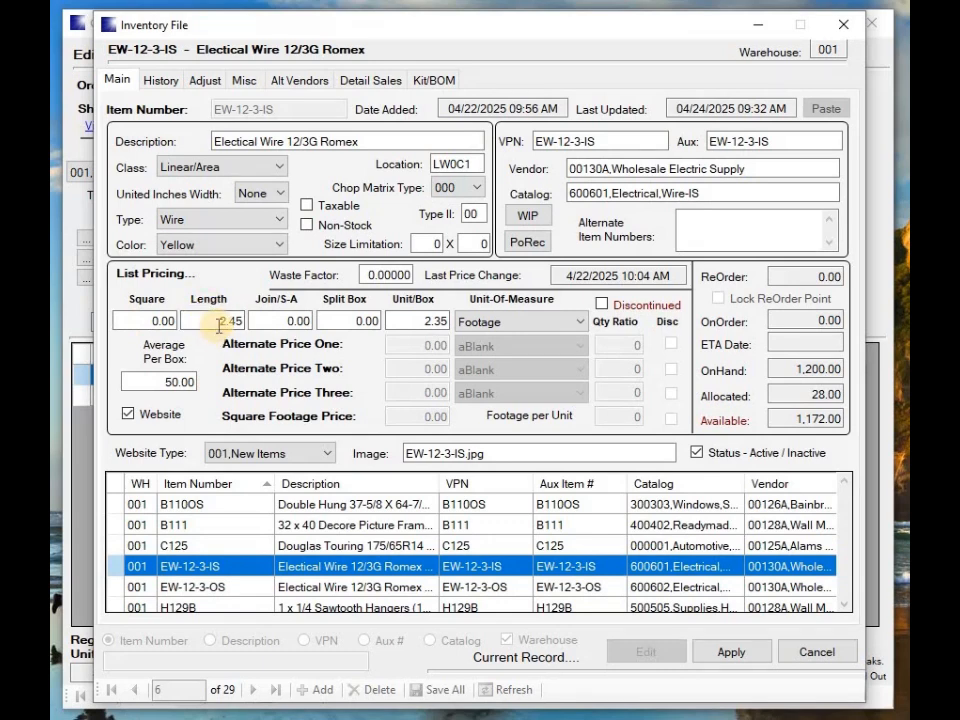
click(414, 323)
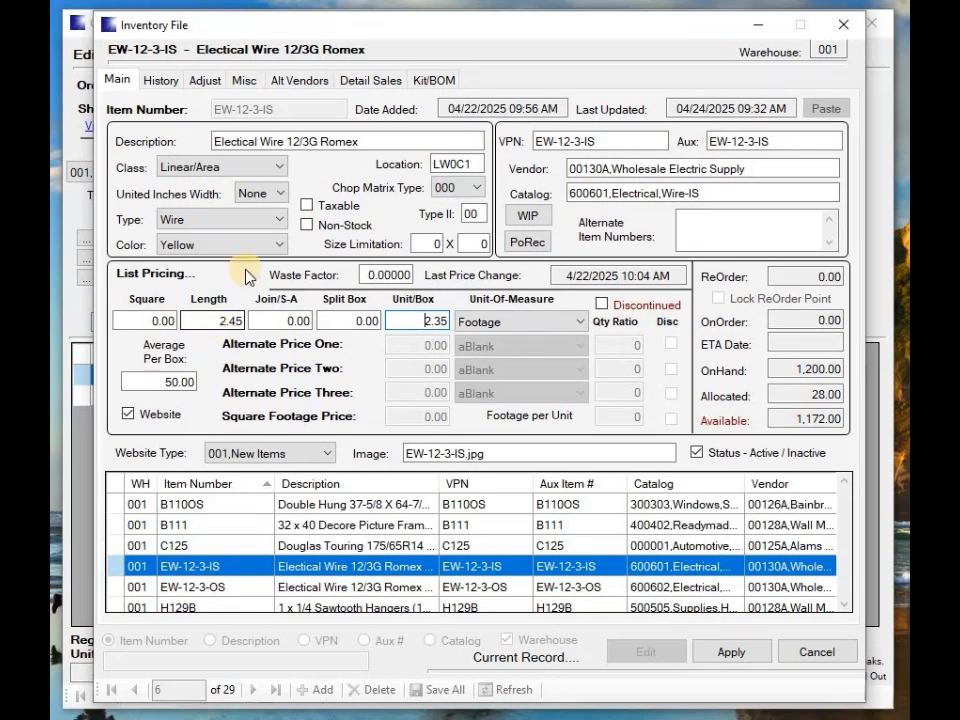
click(423, 321)
key(Escape)
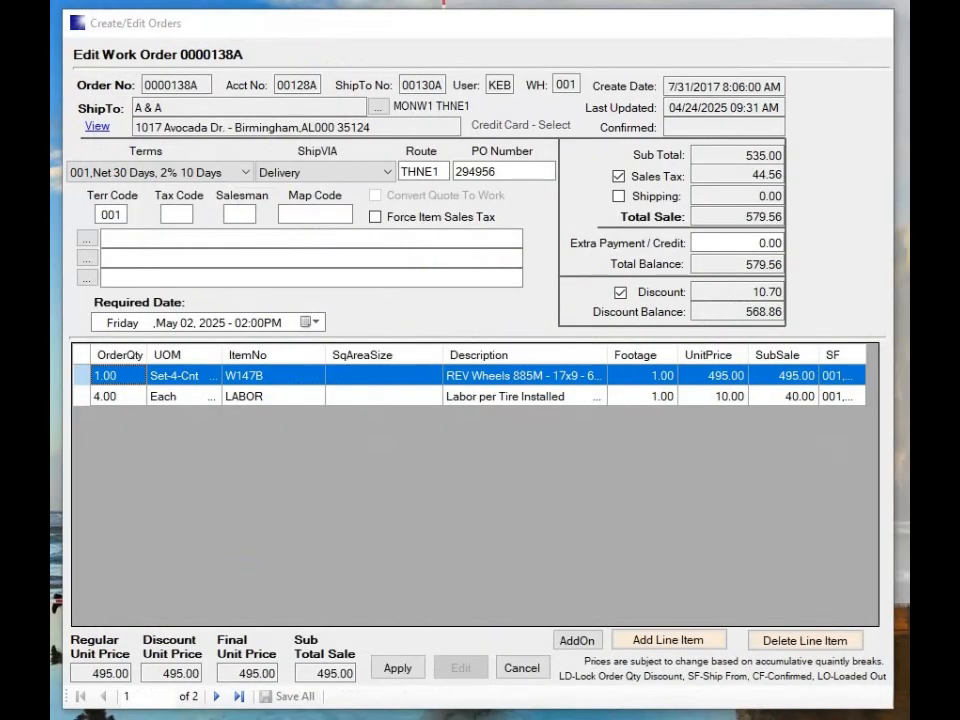
Cancel editing the A & A work order and load the BL Frame Shop work order by its order number
click(514, 668)
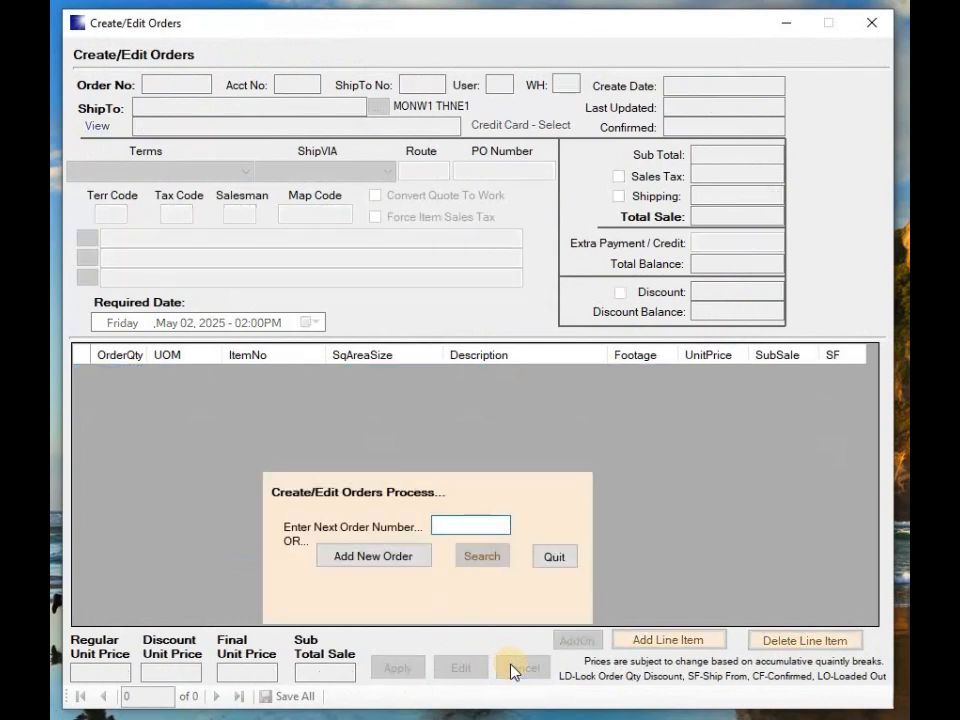
text(140A)
key(Return)
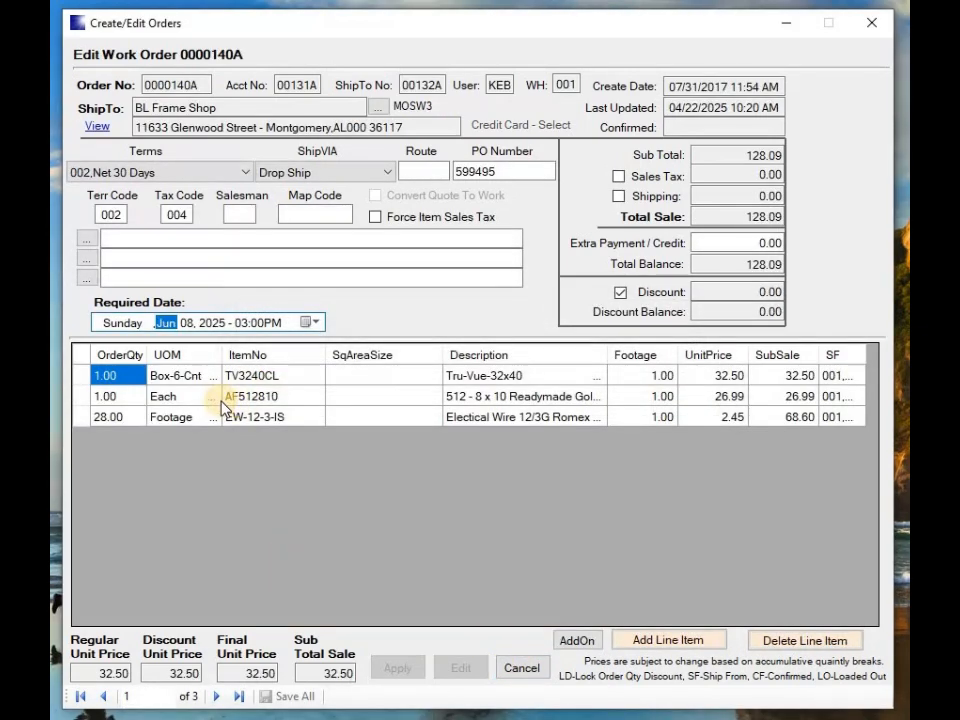
Open the EW-12-3-IS wire line item, step through its Length pricing, quantity and discount fields, and return to the order
click(193, 417)
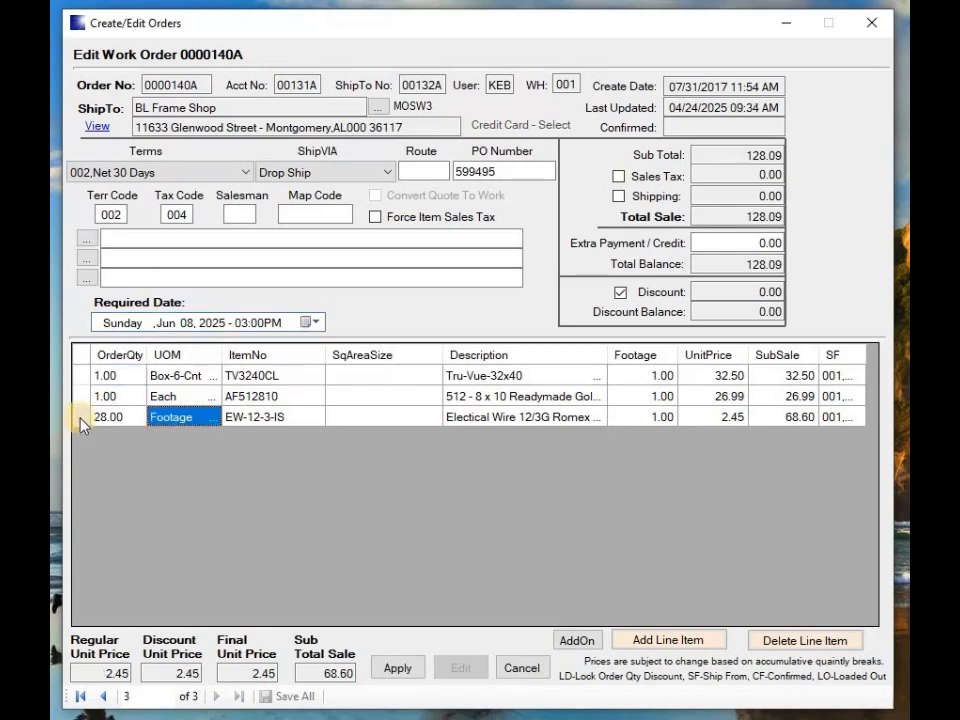
double_click(82, 418)
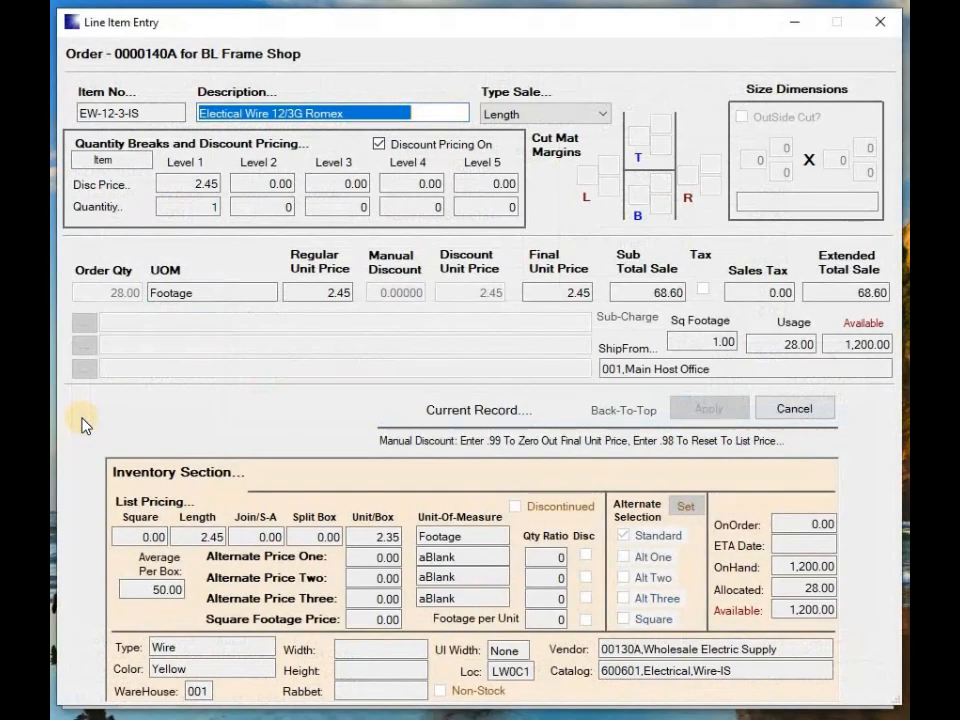
key(Tab)
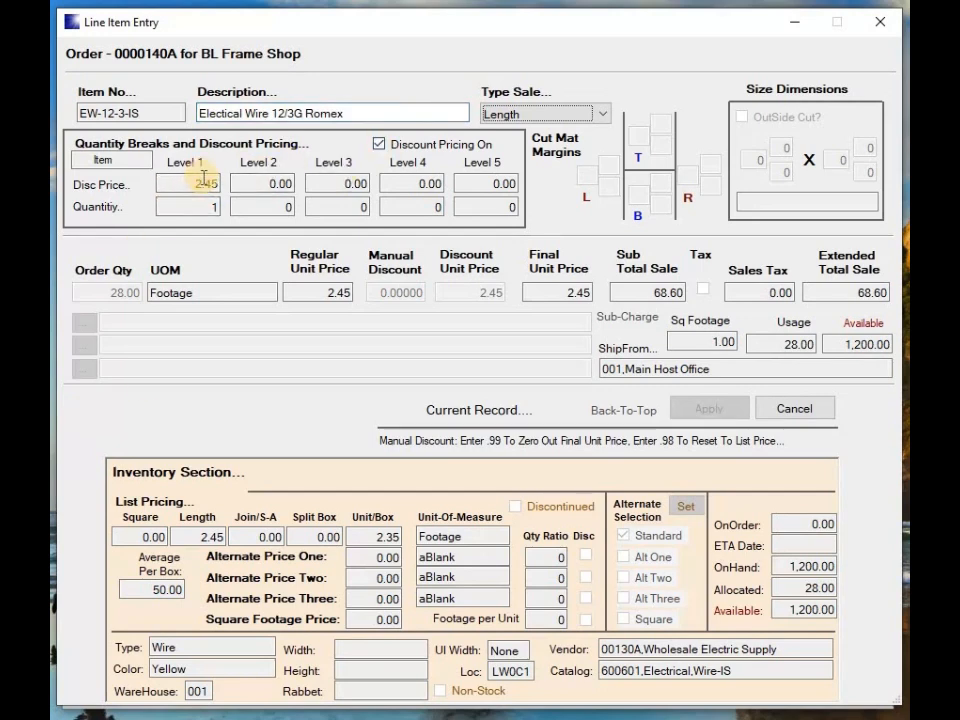
key(Tab)
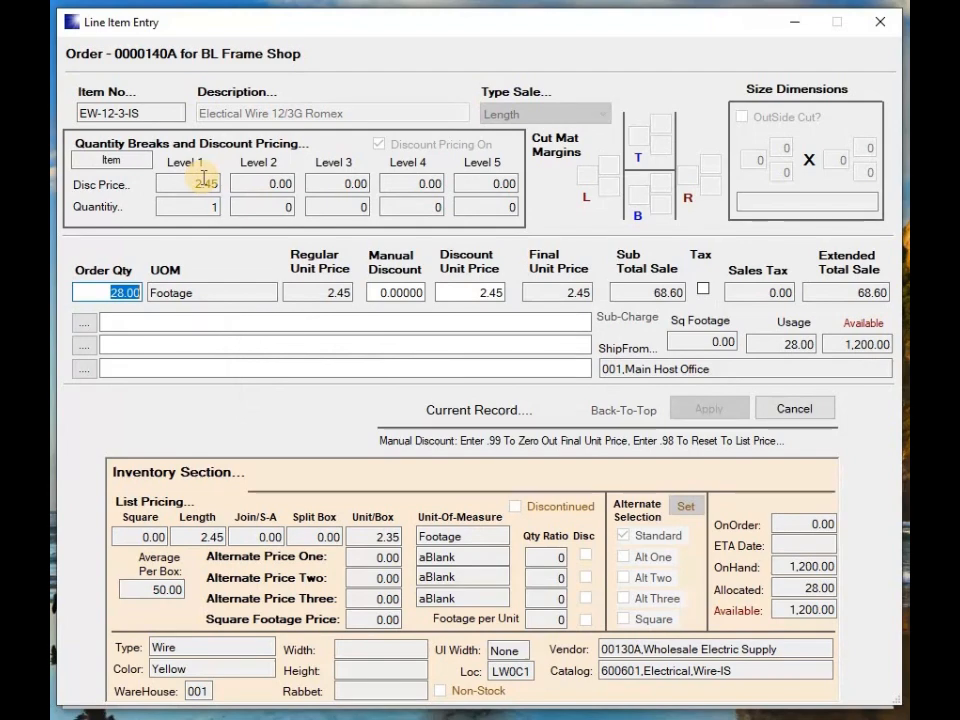
key(Tab)
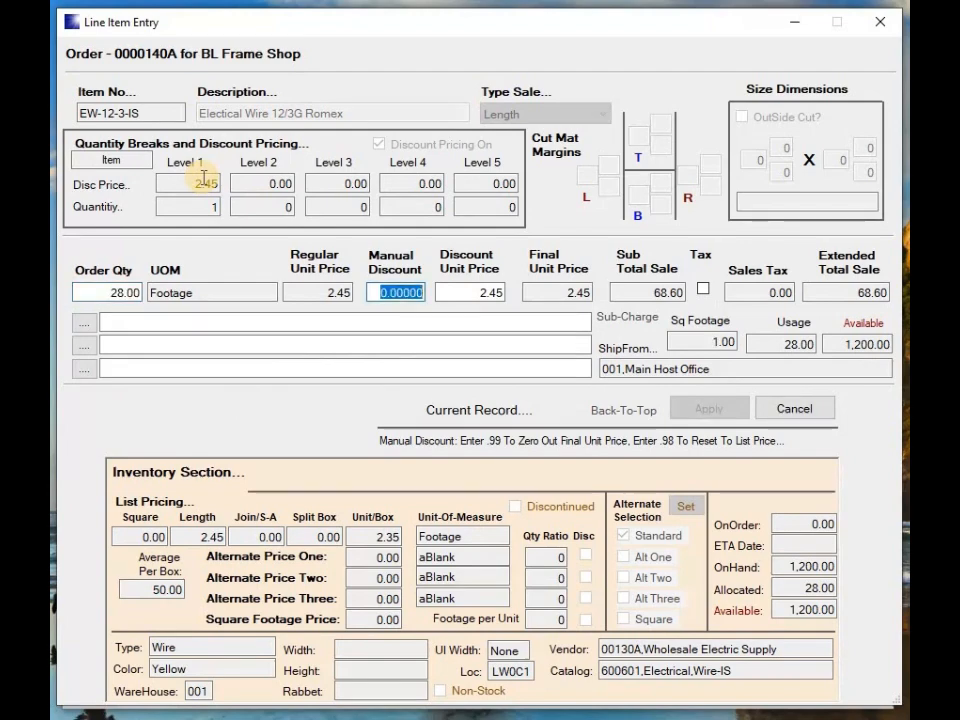
key(Tab)
key(Tab)
key(Tab)
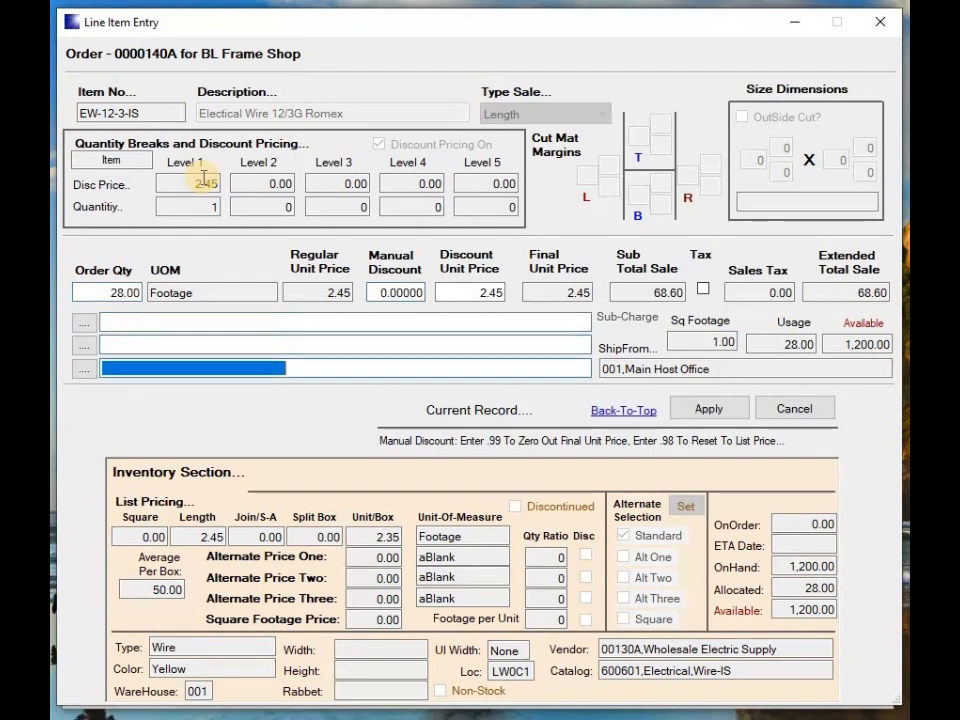
key(Return)
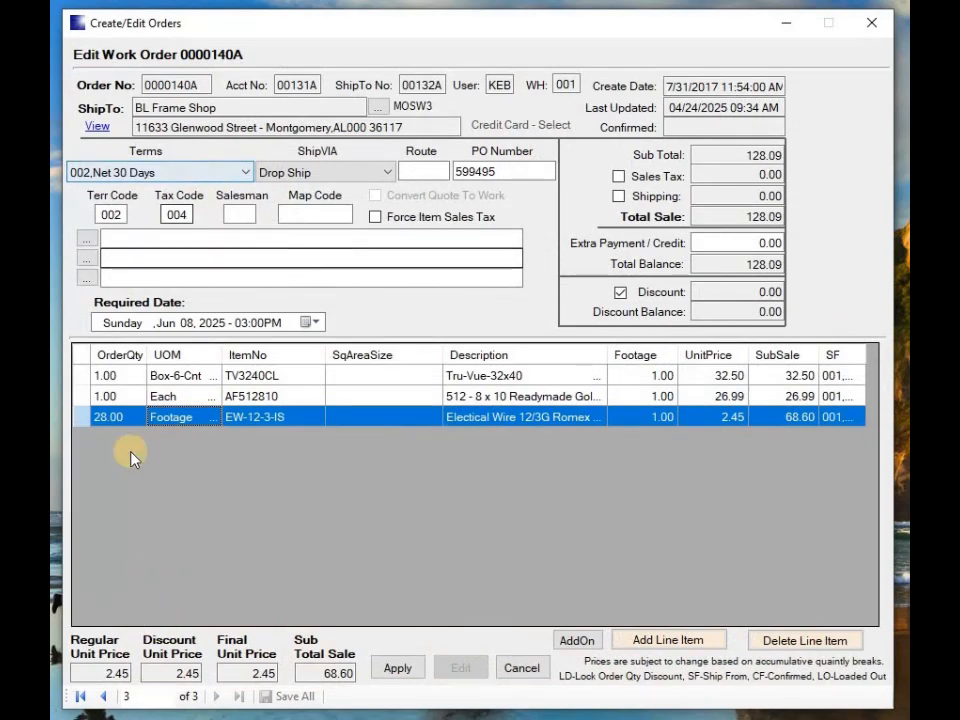
Reopen the wire line item, try the Box sale type with an order quantity of 25, and cancel the entry
double_click(80, 422)
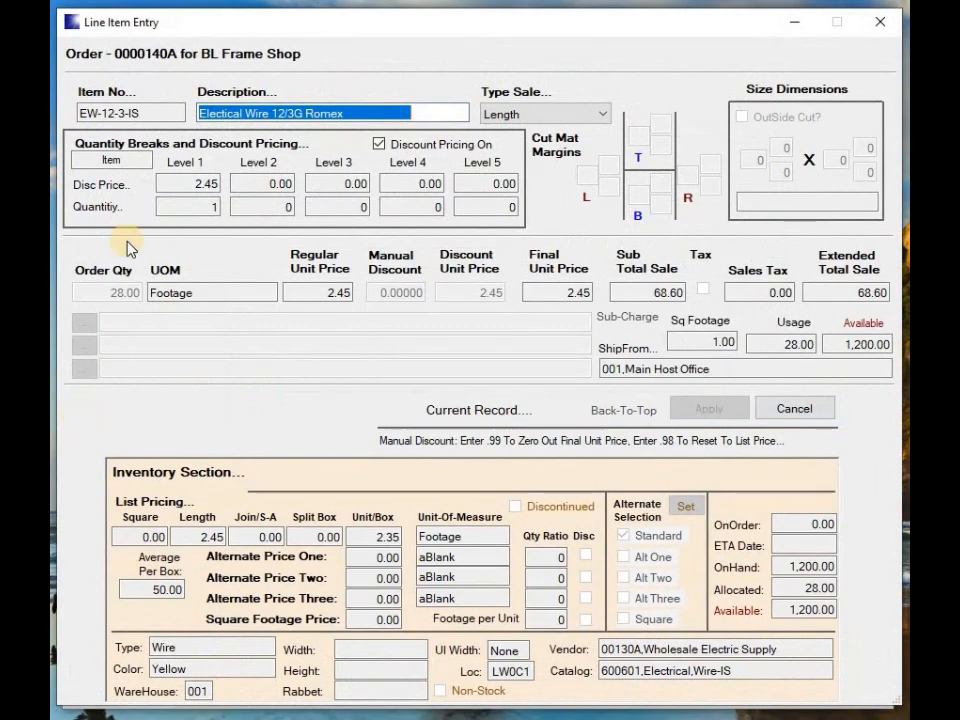
click(354, 207)
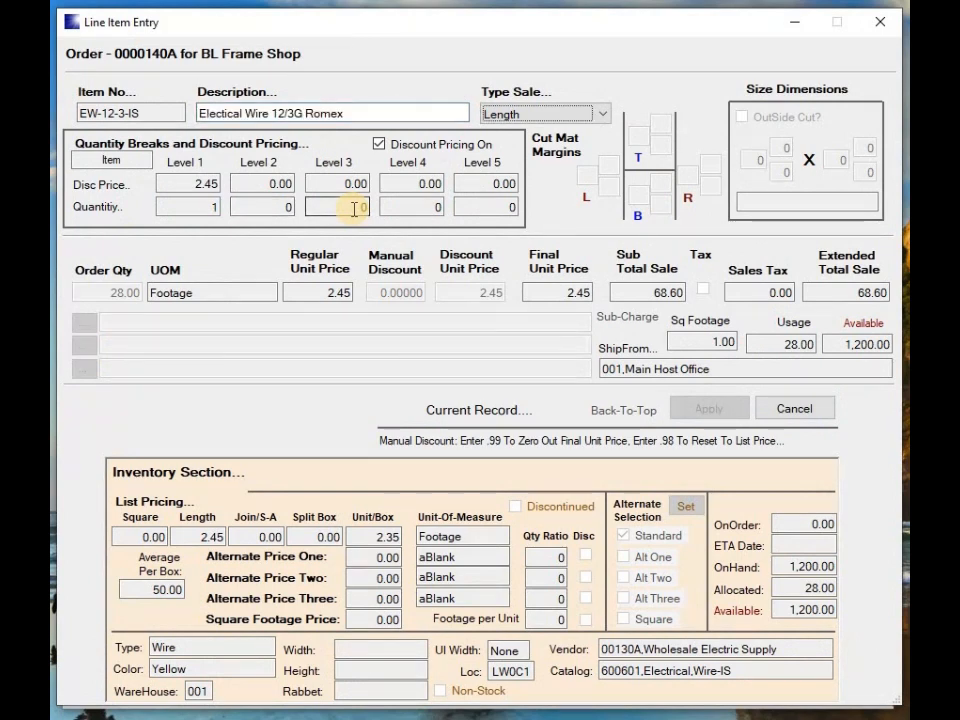
key(Down)
key(Down)
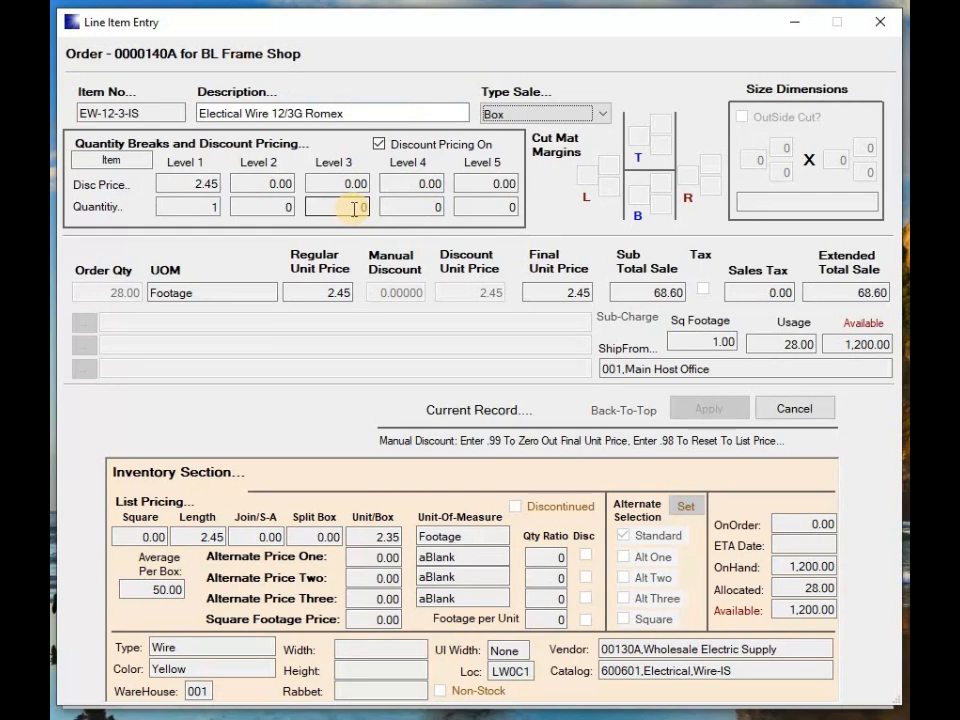
key(Tab)
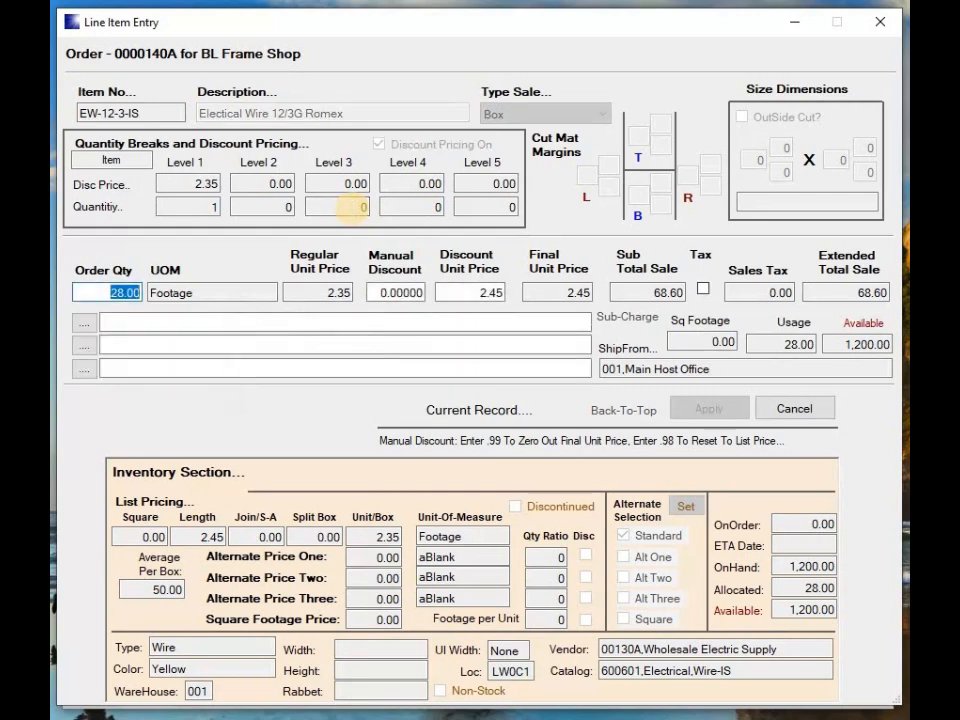
text(25)
key(Tab)
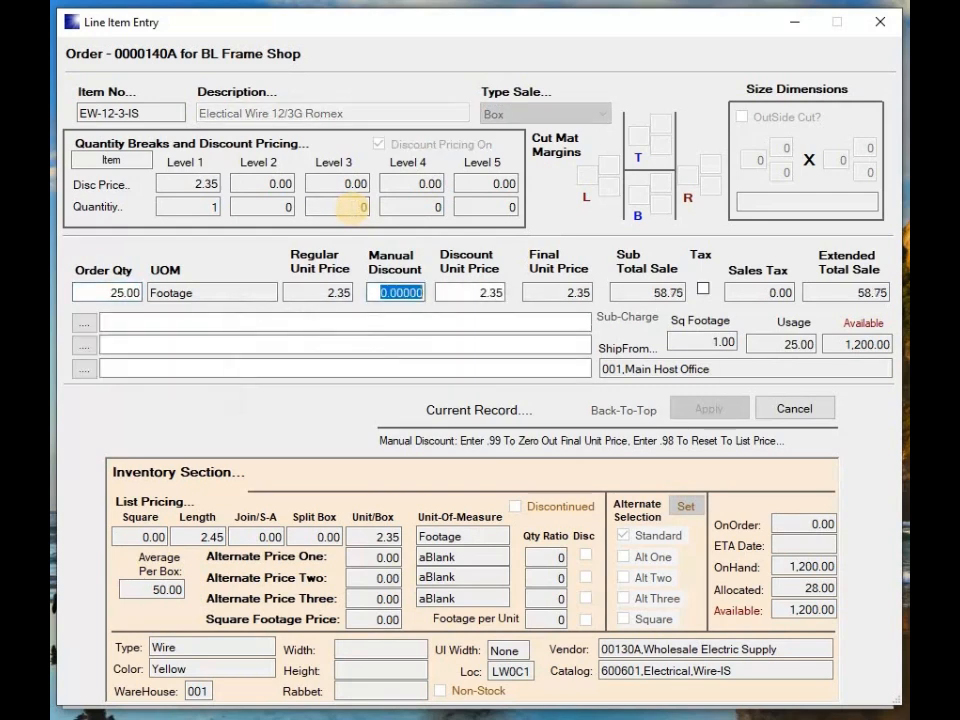
key(Tab)
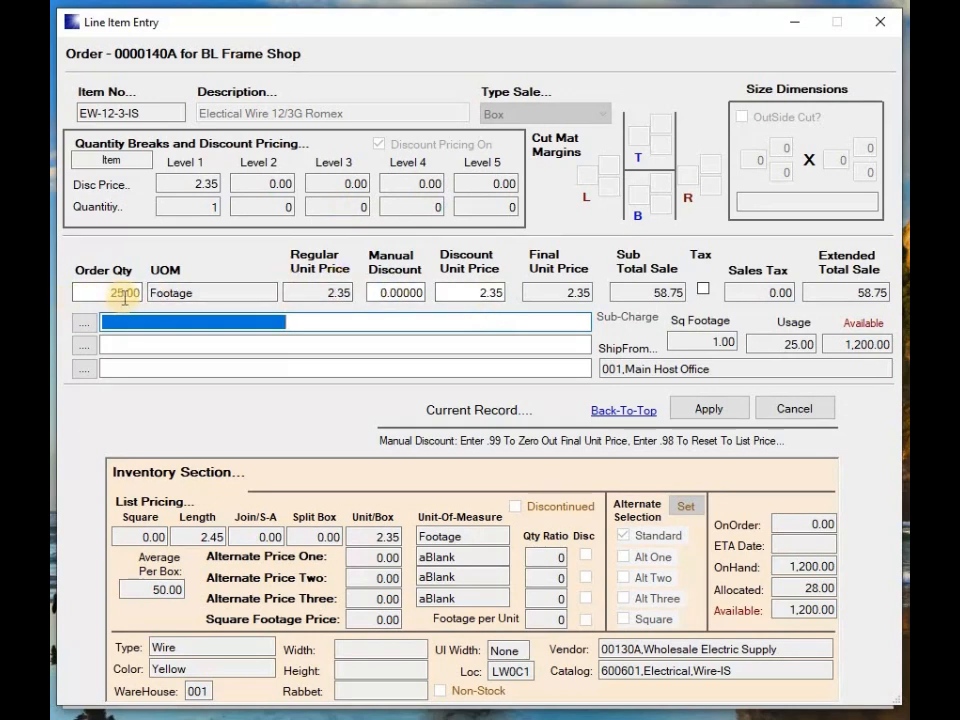
click(775, 410)
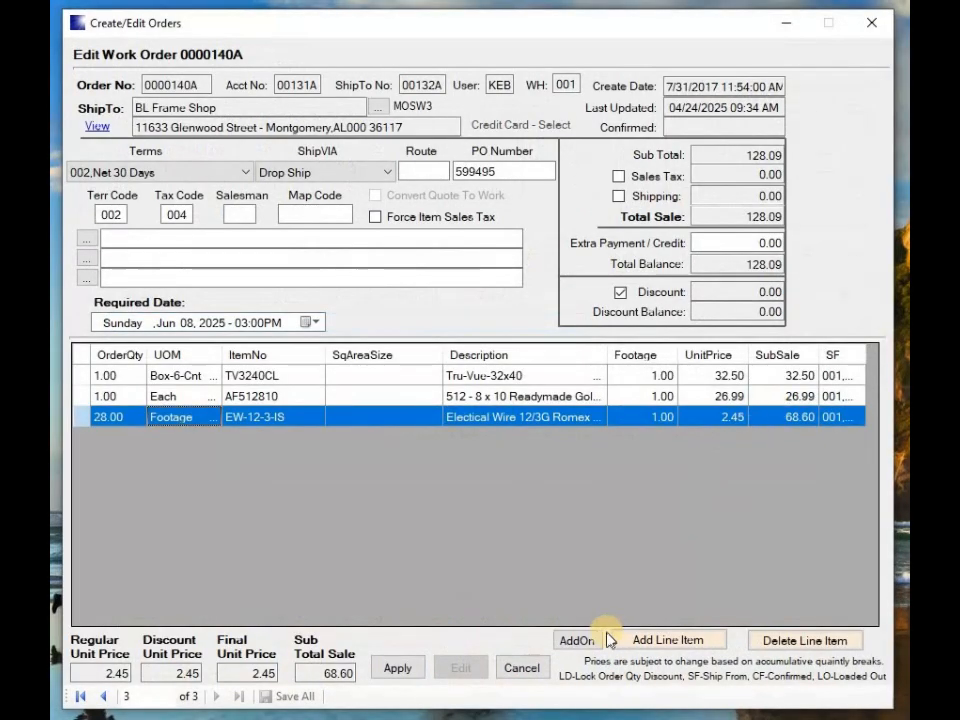
Cancel editing both the BL Frame Shop work order and the EW-12-3-IS inventory item
click(516, 669)
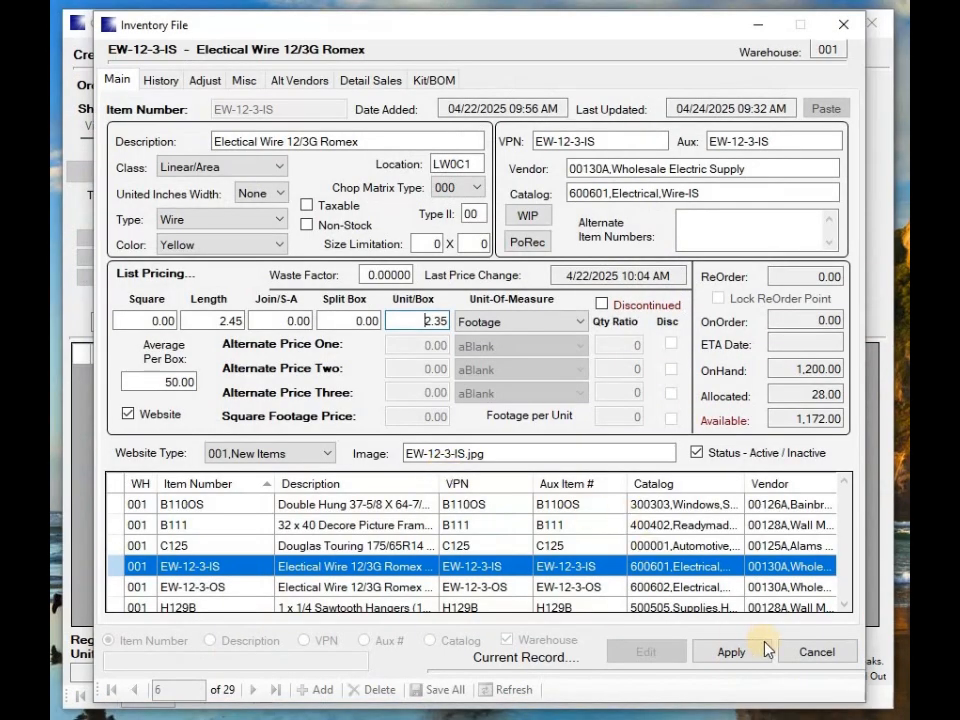
click(801, 650)
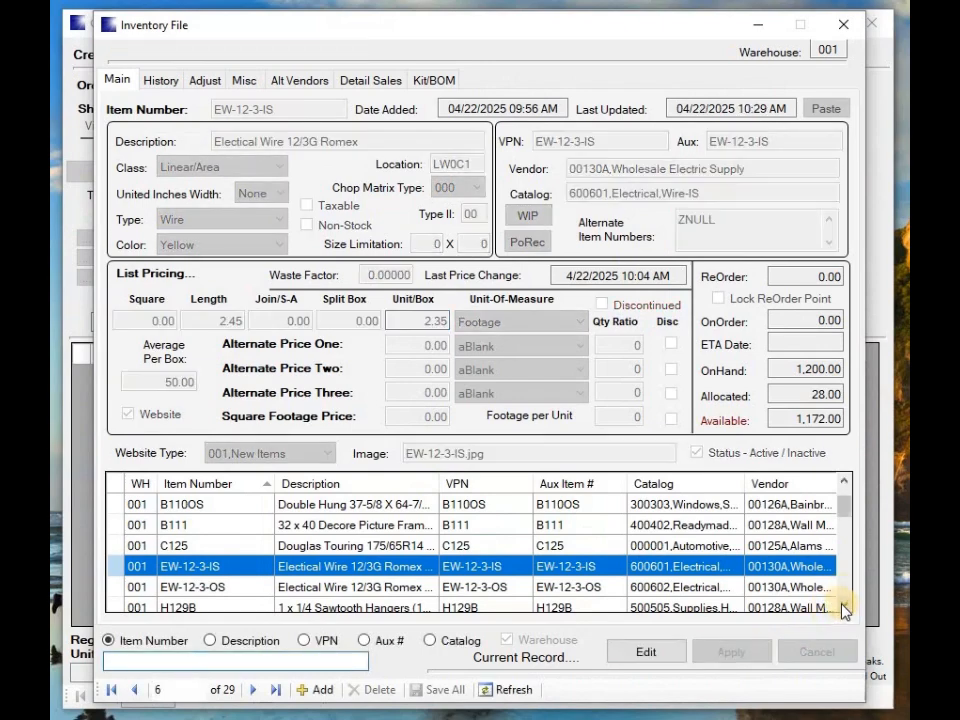
Find the W10-132-7200 ribbed steel item in the inventory list and open its record for editing
click(843, 607)
click(843, 607)
click(843, 607)
click(843, 607)
click(843, 607)
click(843, 607)
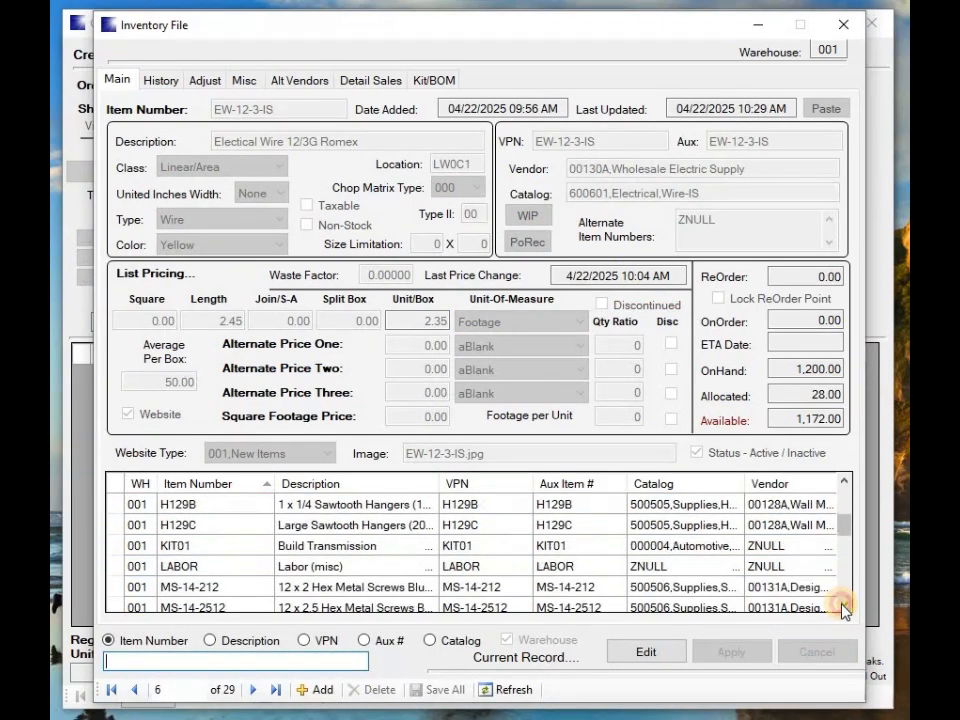
click(843, 607)
click(843, 607)
click(843, 607)
click(843, 607)
click(843, 607)
click(843, 607)
click(843, 607)
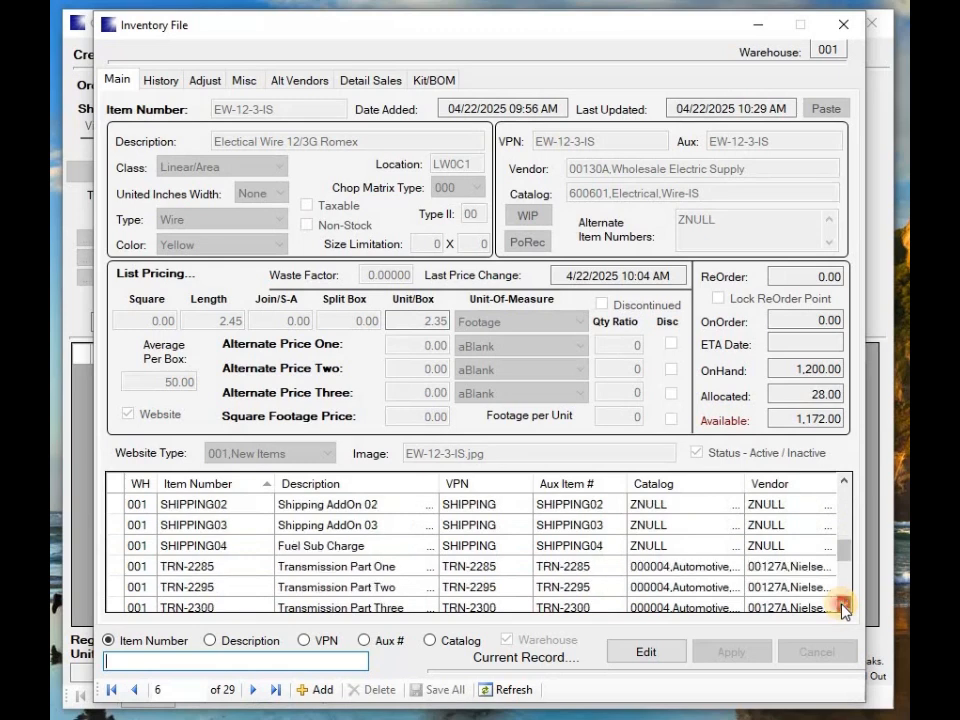
click(843, 607)
click(843, 607)
click(843, 607)
click(843, 607)
click(843, 607)
click(843, 607)
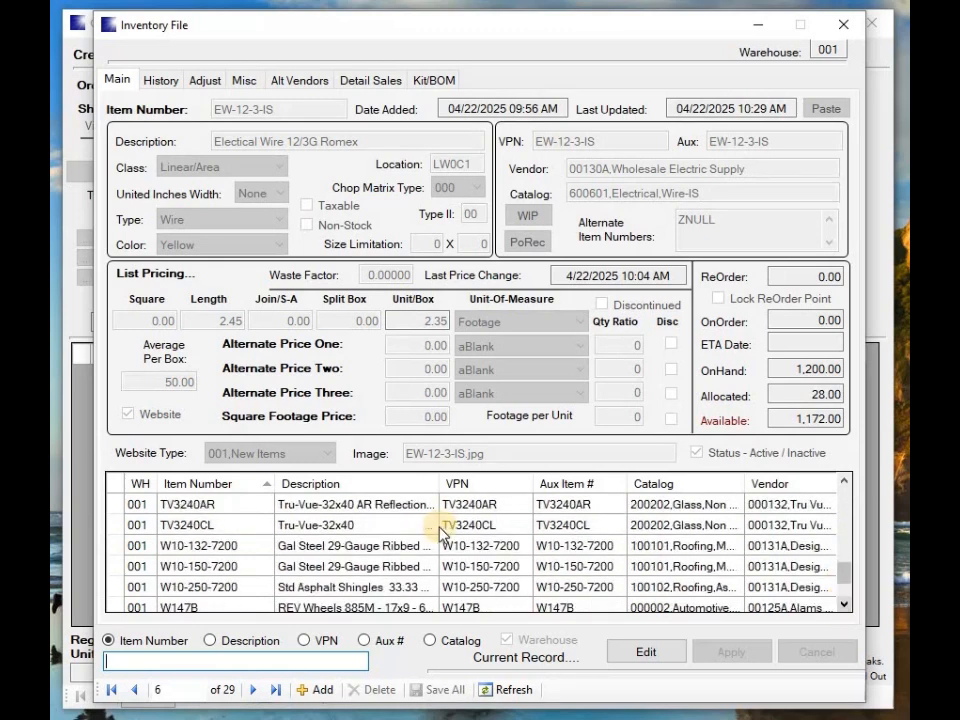
double_click(117, 556)
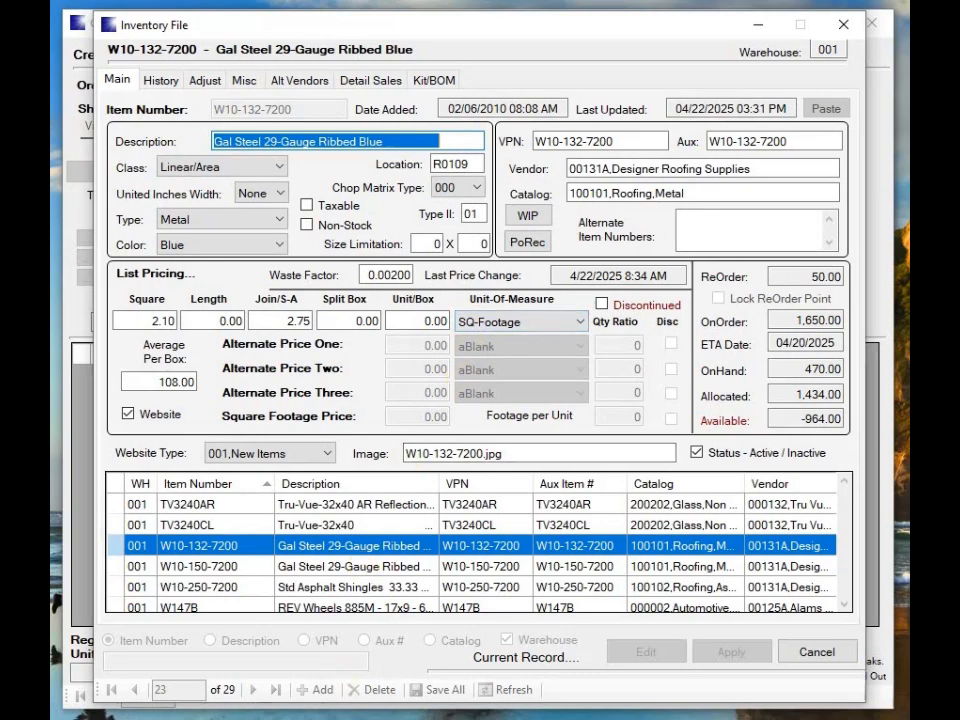
Cancel editing the inventory item and load the Eagle Arts work order by its order number
key(Escape)
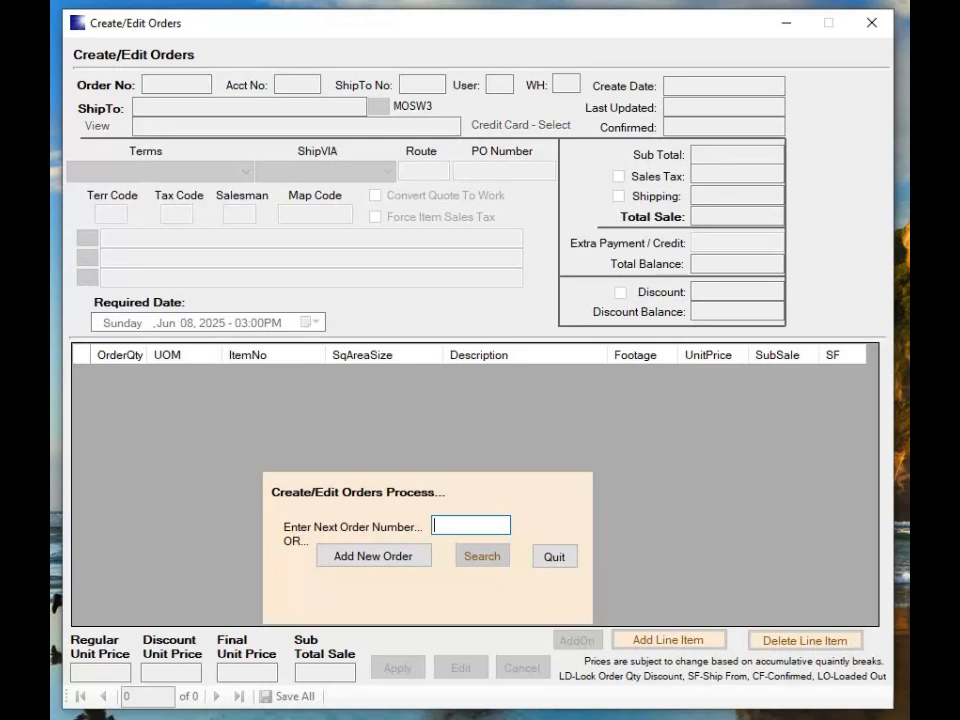
text(139)
key(Tab)
key(Return)
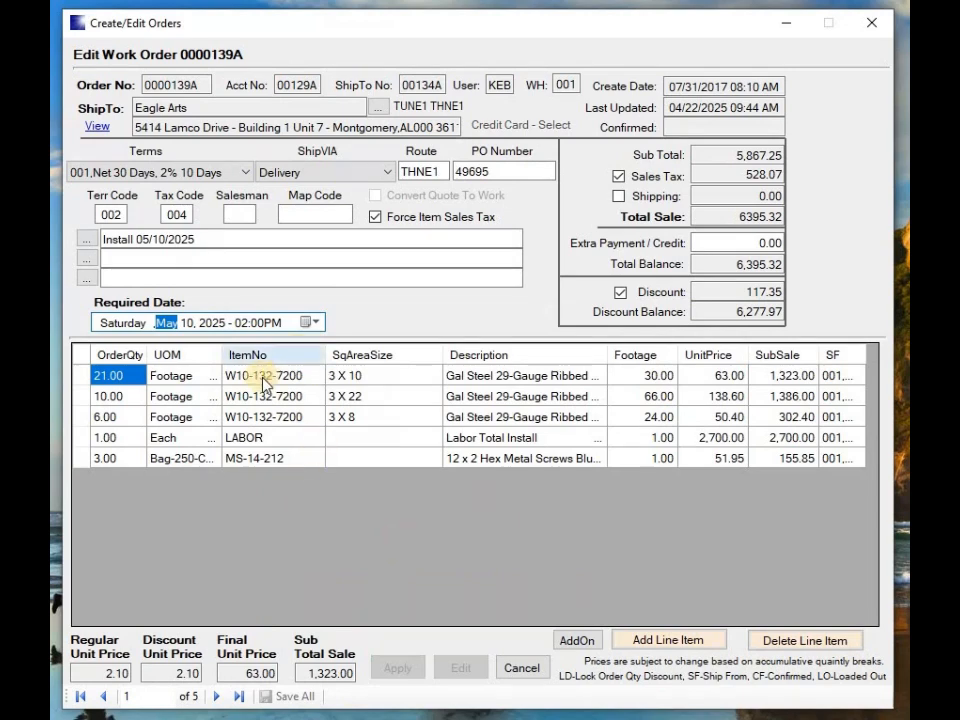
Review the order's line items: quantities and area sizes of the three W10-132-7200 lines, the LABOR line and the MS-14-212 screws
click(462, 384)
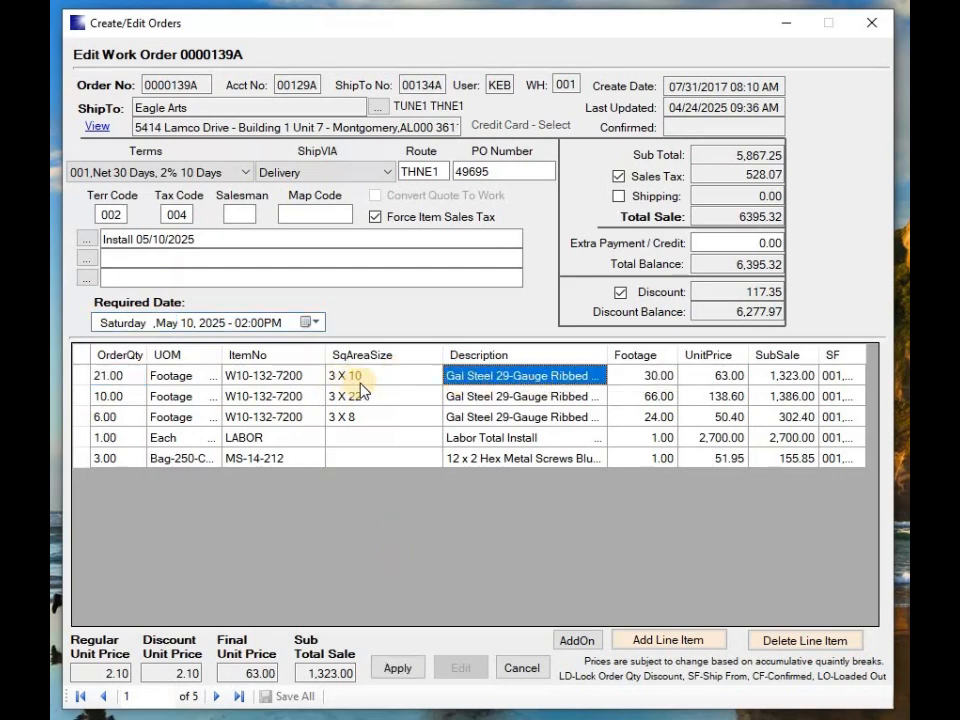
click(128, 385)
click(125, 398)
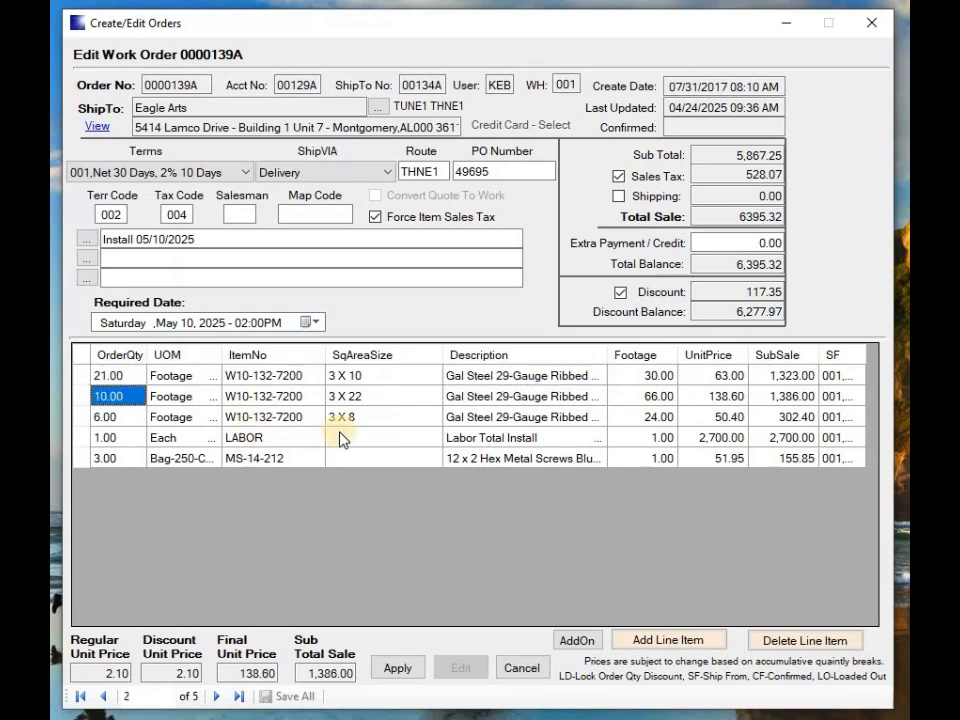
click(343, 396)
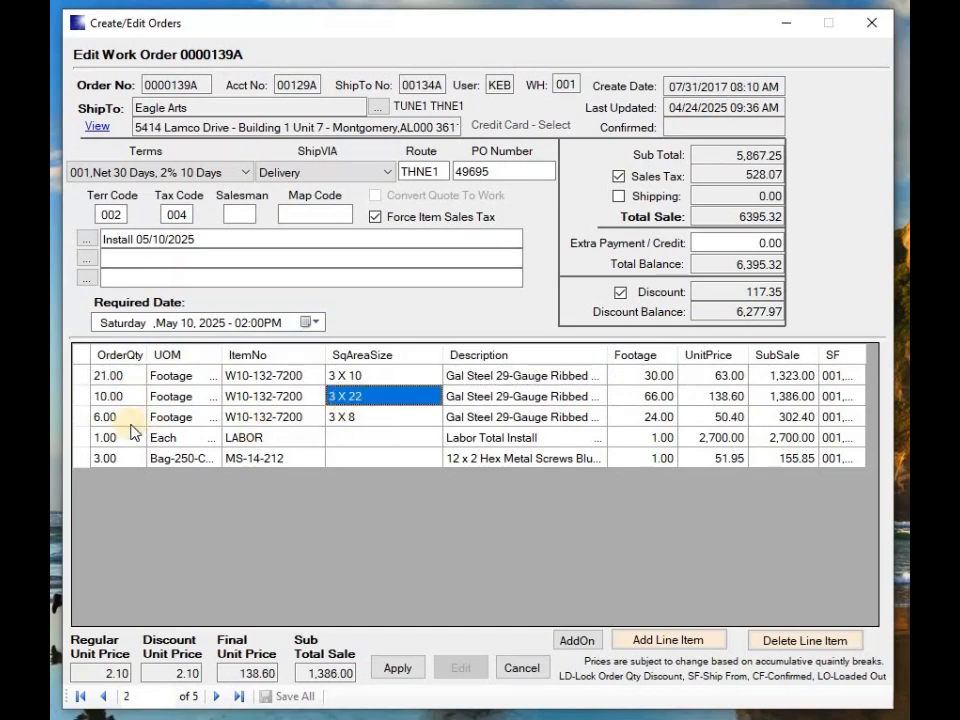
click(128, 418)
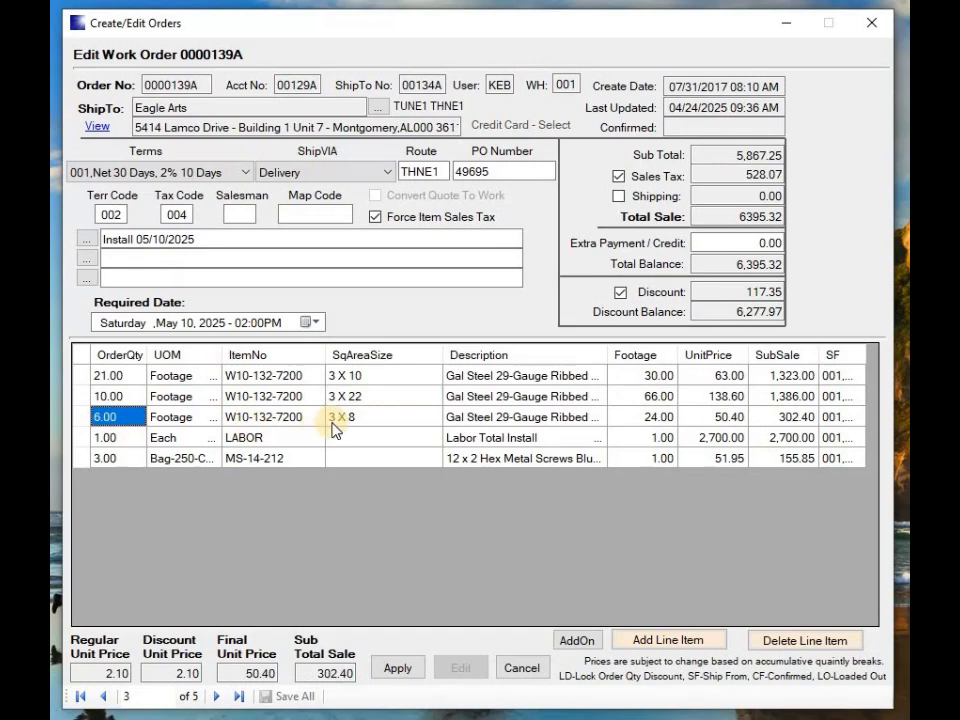
click(335, 420)
click(258, 440)
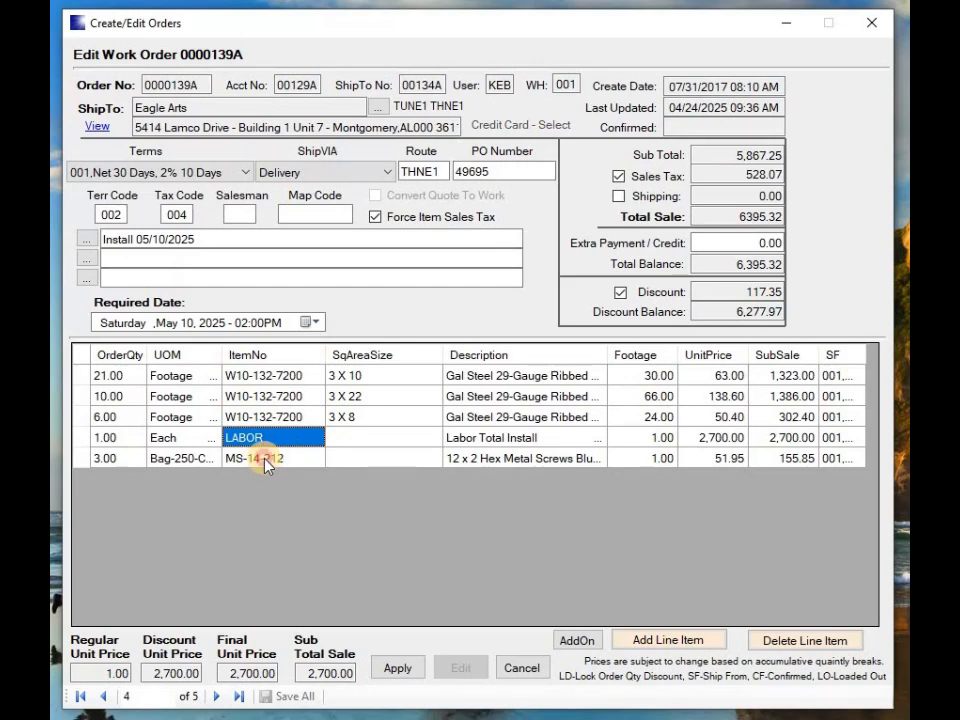
click(266, 460)
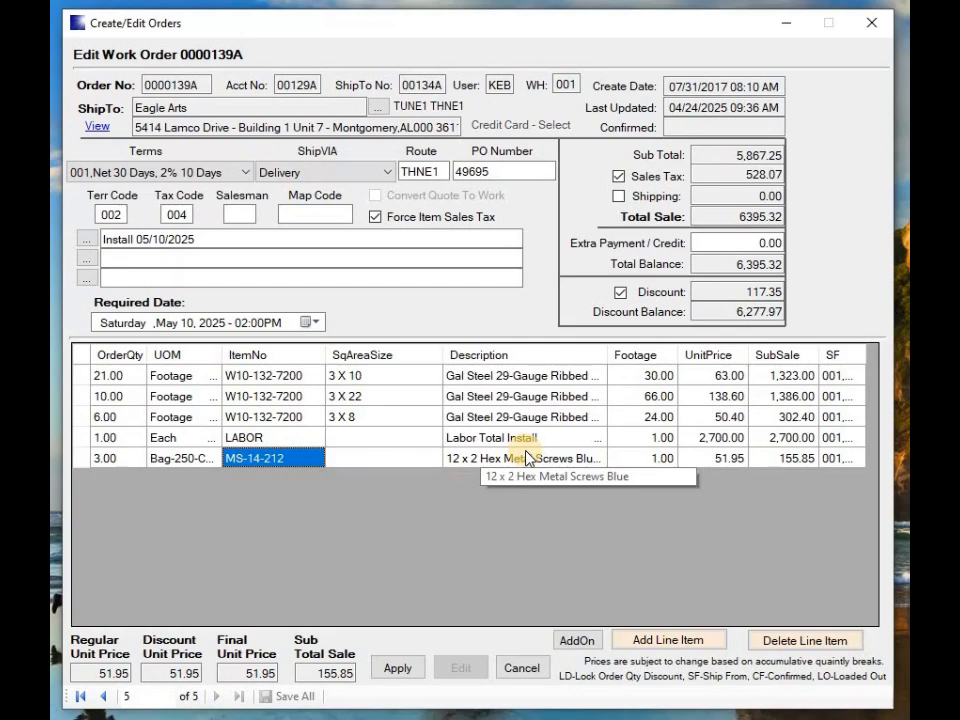
Open the 3 X 10 W10-132-7200 line item and step through its SqArea sale type and size dimensions to the order quantity
double_click(84, 378)
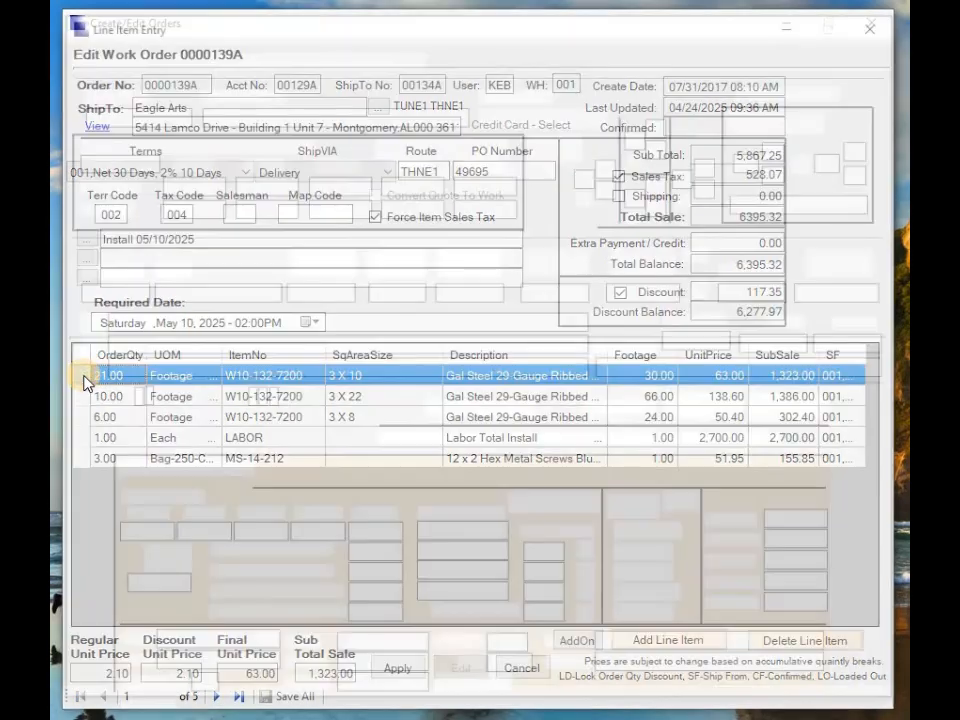
key(Tab)
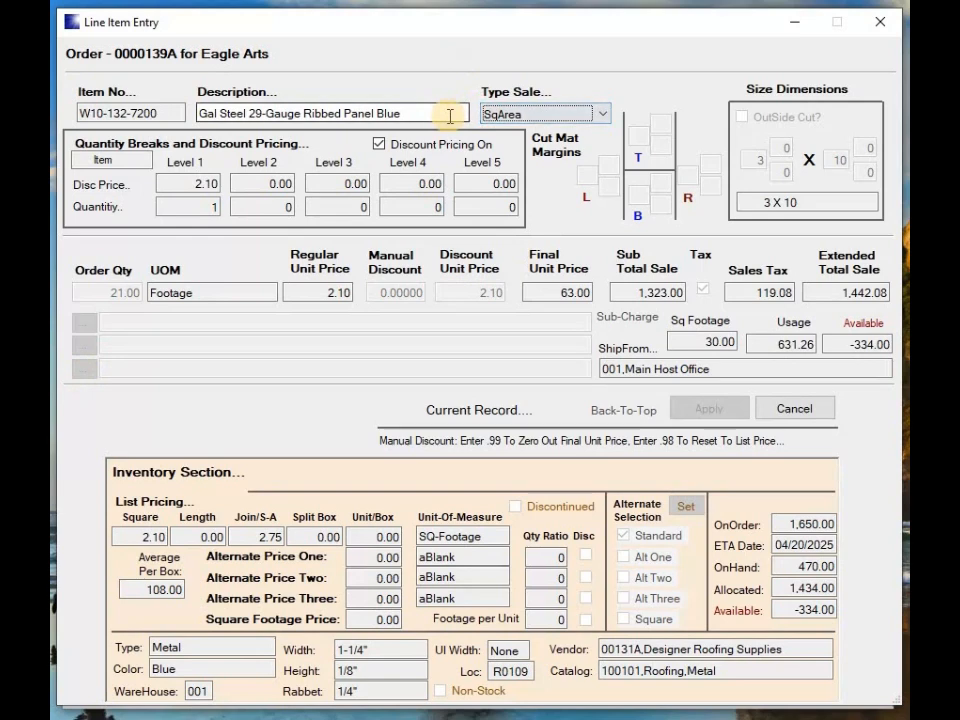
key(Tab)
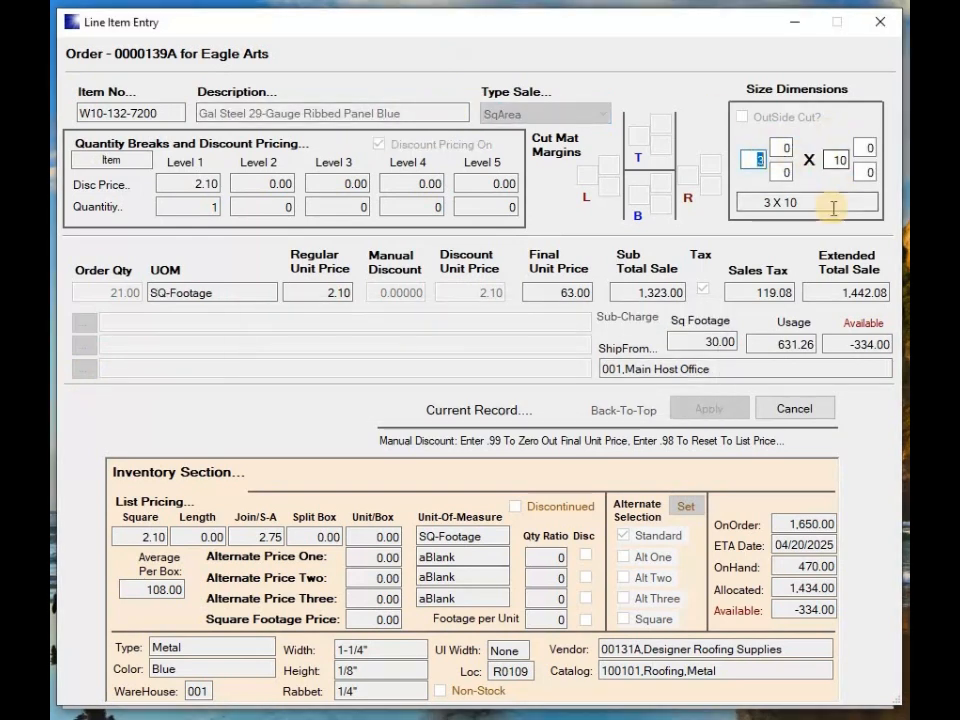
key(Tab)
key(Tab)
key(Tab)
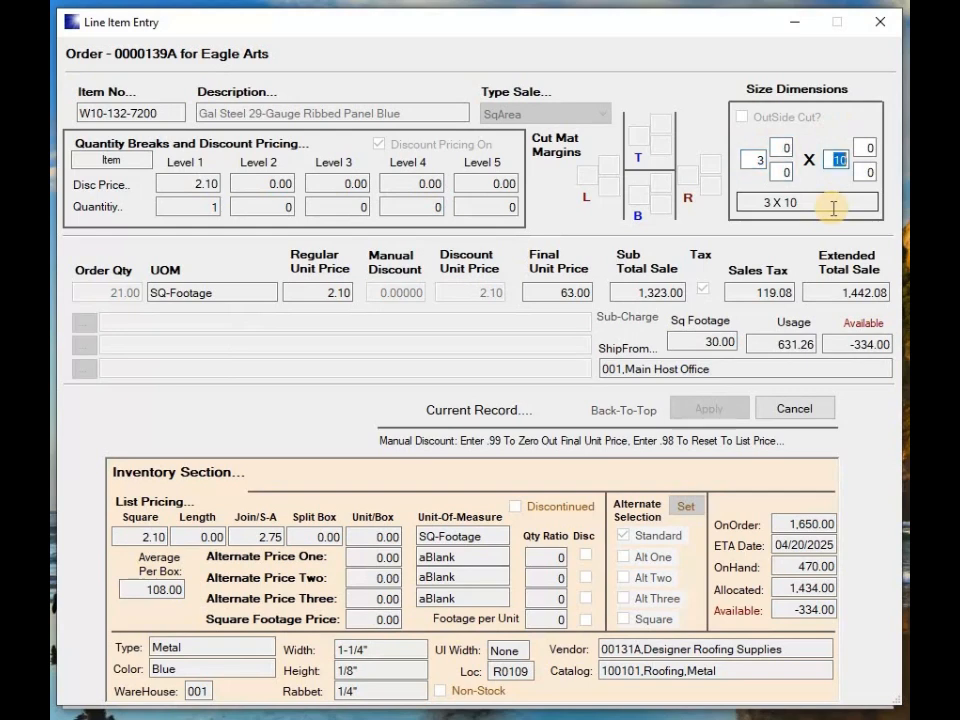
key(Tab)
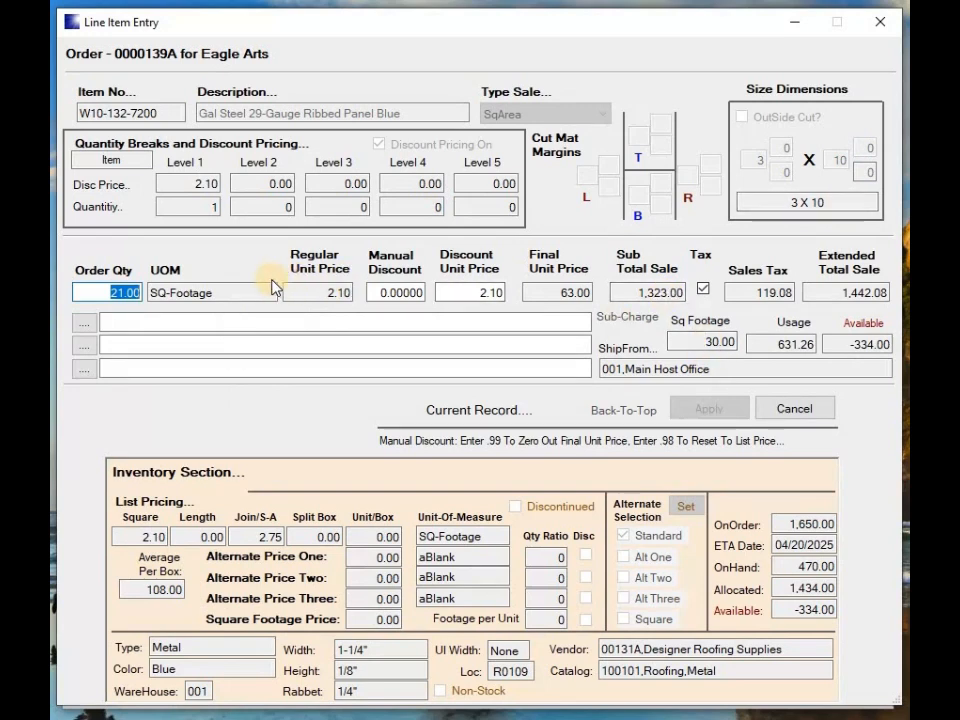
Step past the quantity and manual discount, check the Level 1 discount price and the usage, and apply the line item
key(Tab)
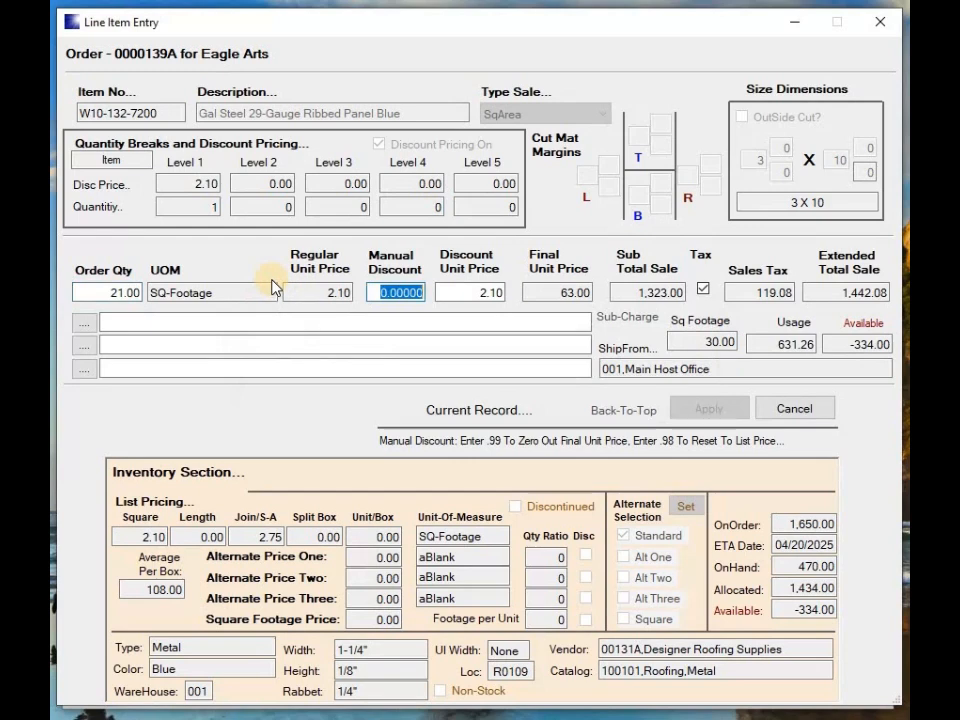
key(Tab)
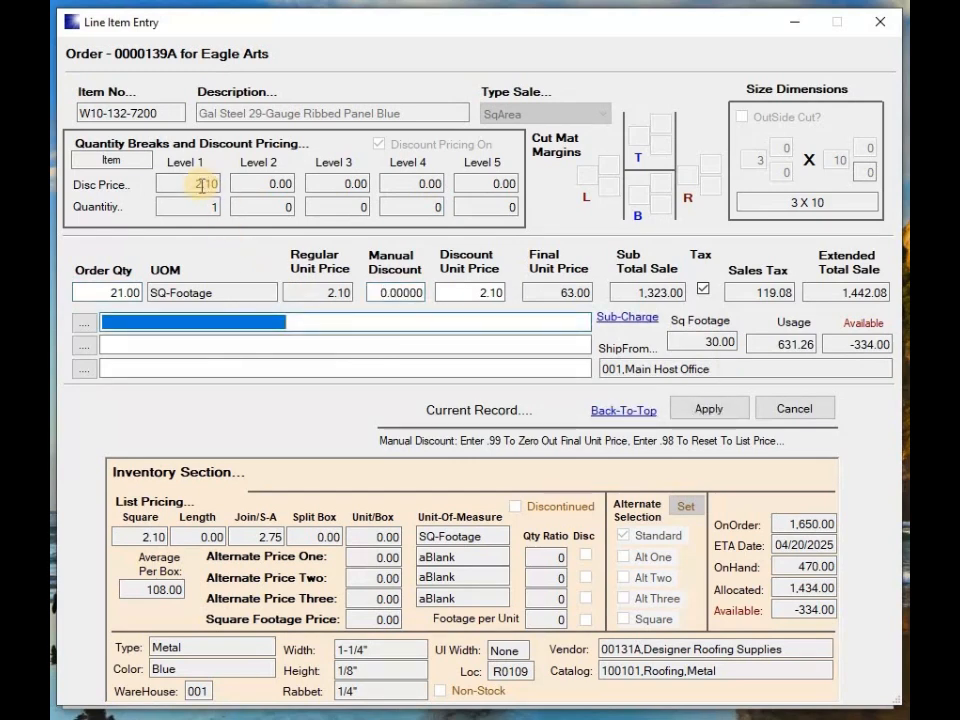
click(203, 185)
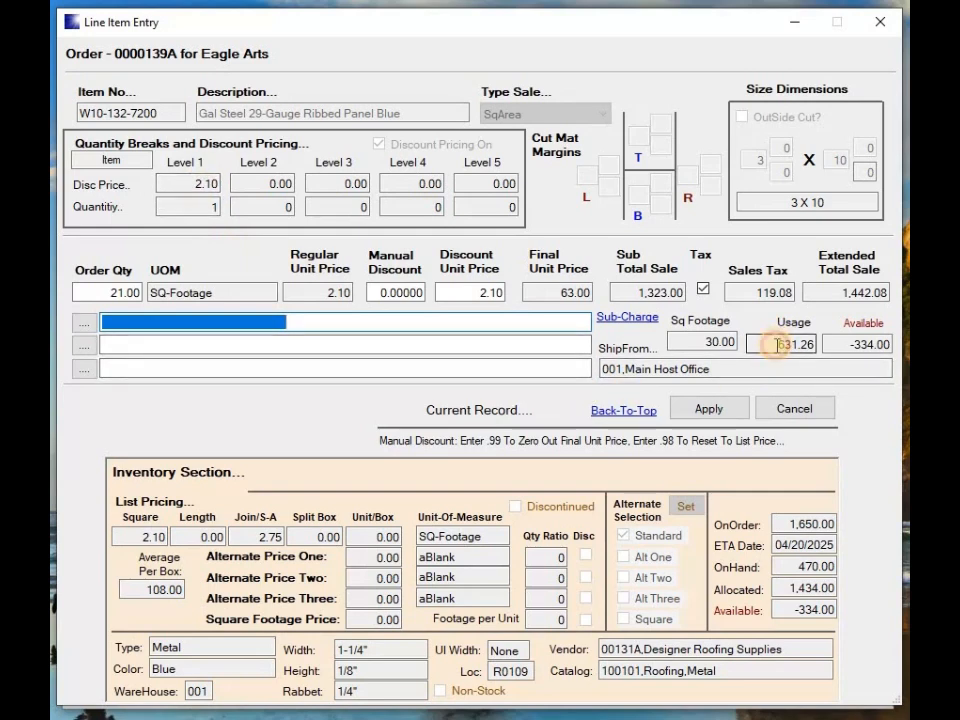
click(788, 343)
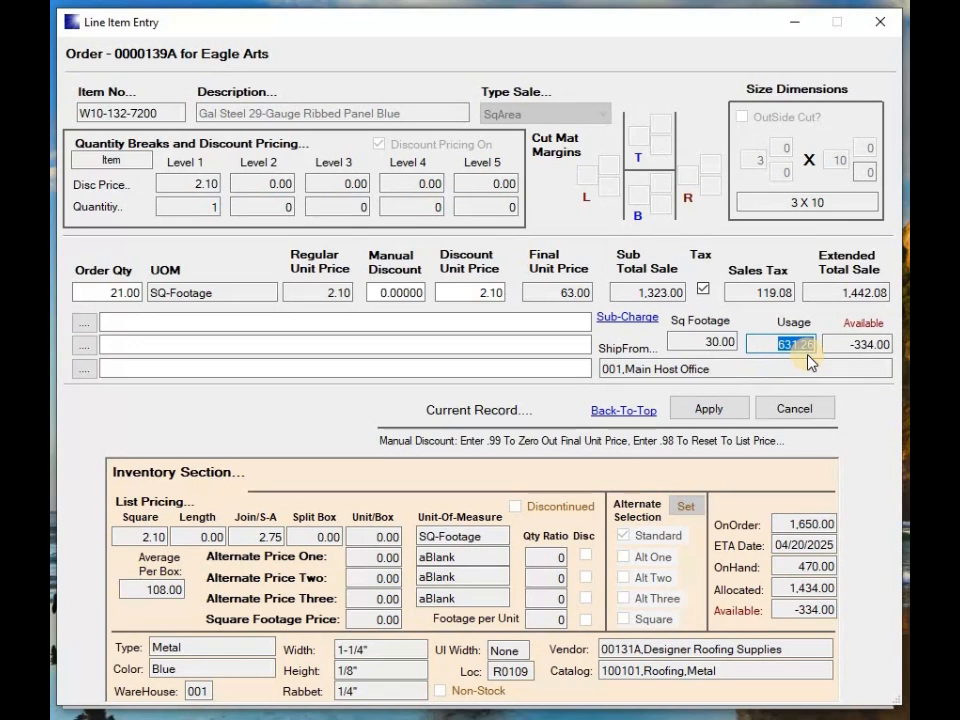
click(709, 409)
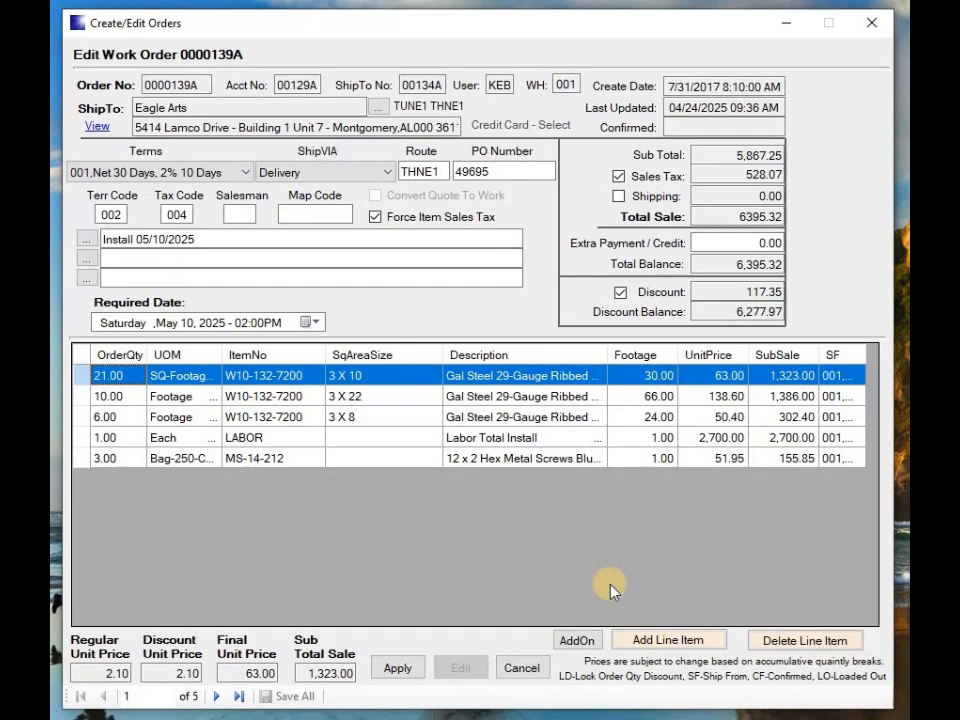
Start a new line item on the work order for W10-150-7200, filtering the inventory by item number W10
click(641, 644)
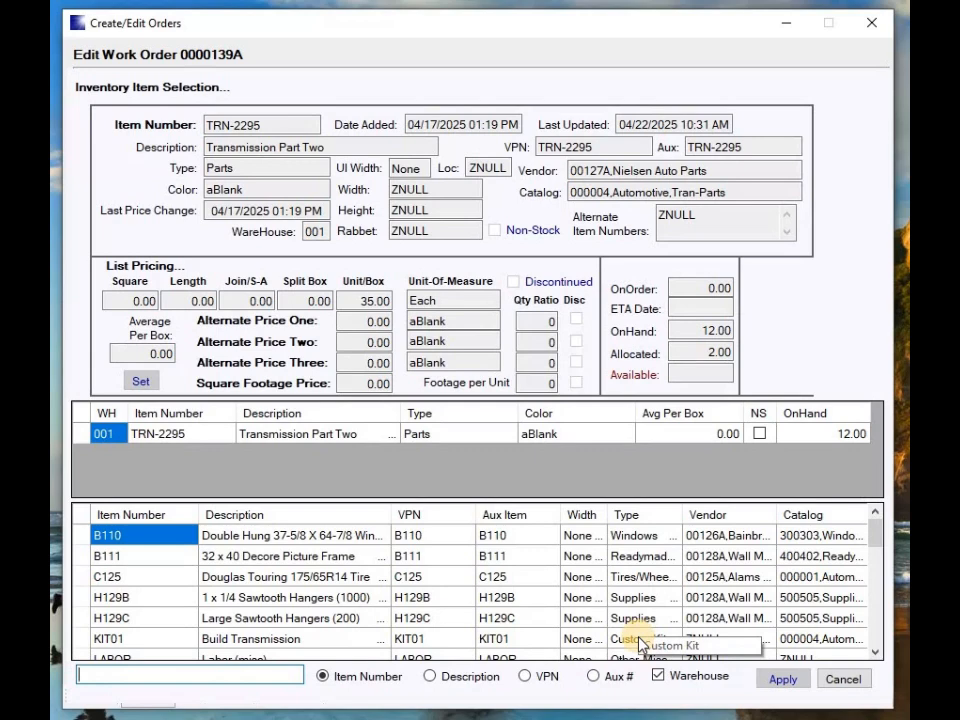
text(W10)
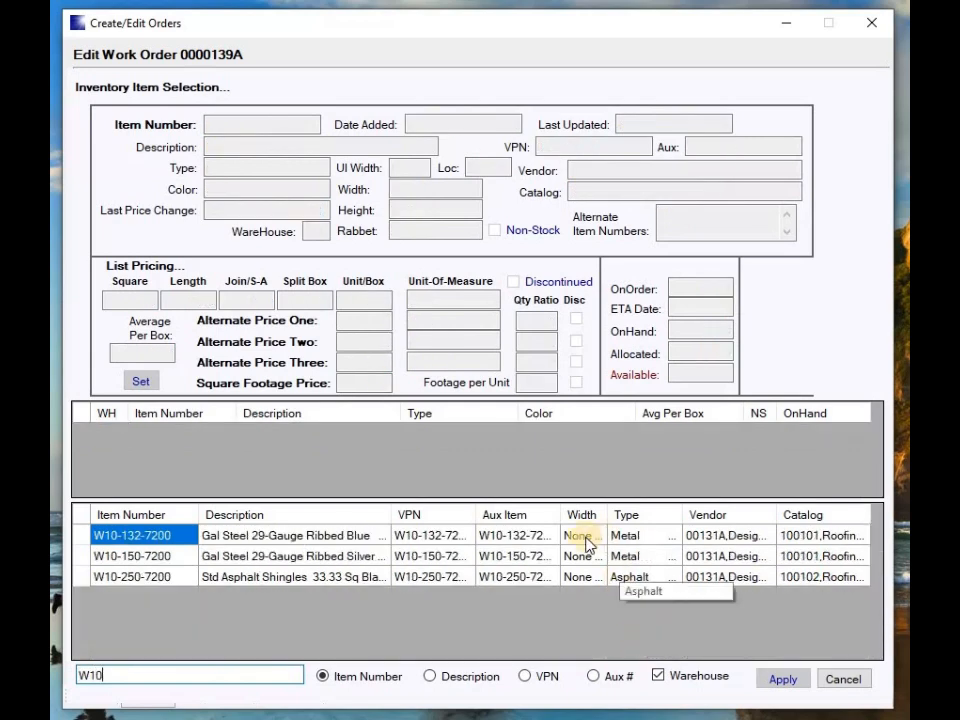
click(87, 561)
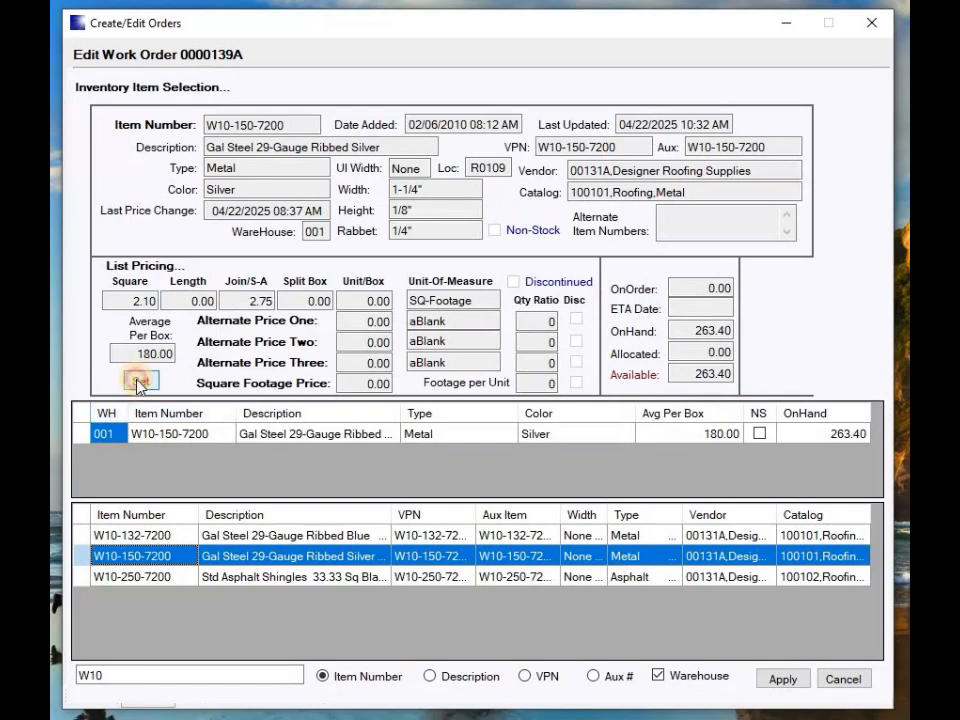
click(140, 382)
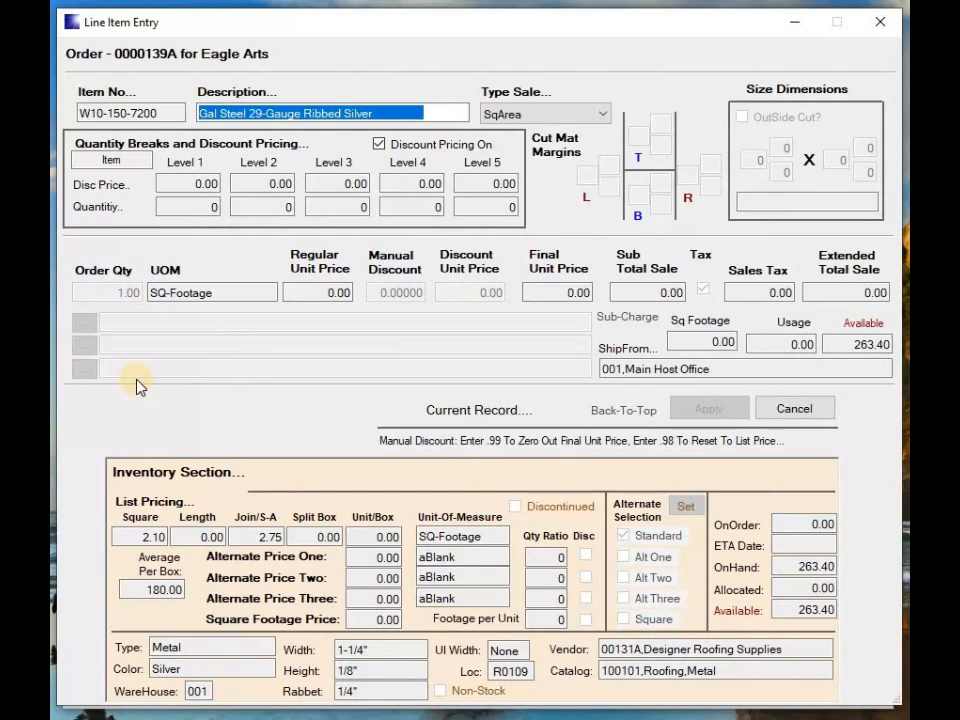
Keep the SqArea sale type and set the size dimensions of the W10-150-7200 line to 1-1/2 X 20
key(Tab)
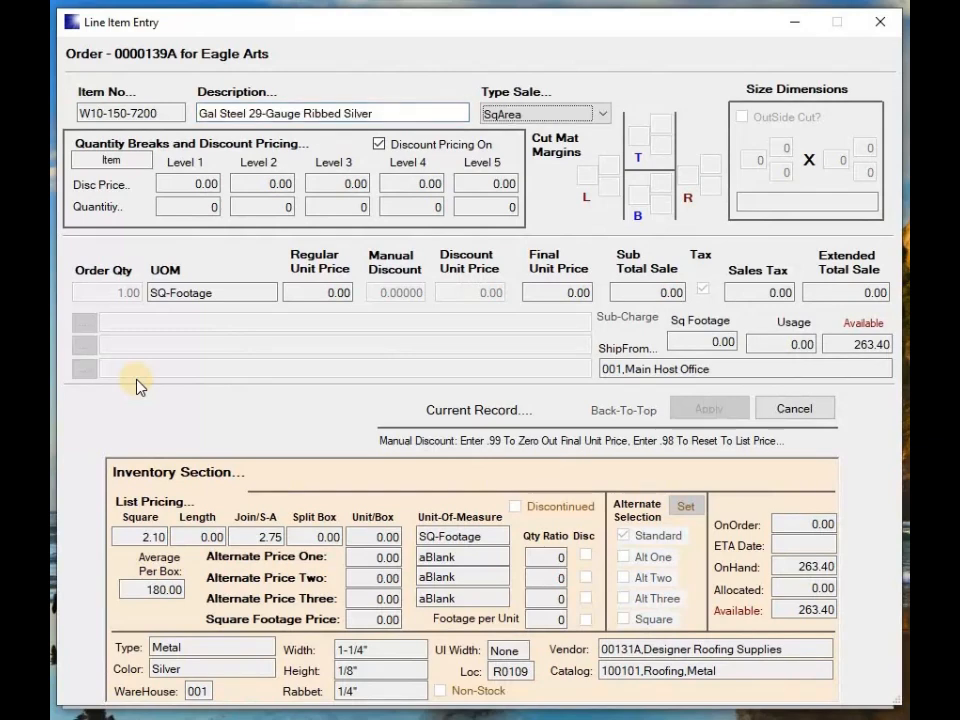
key(Tab)
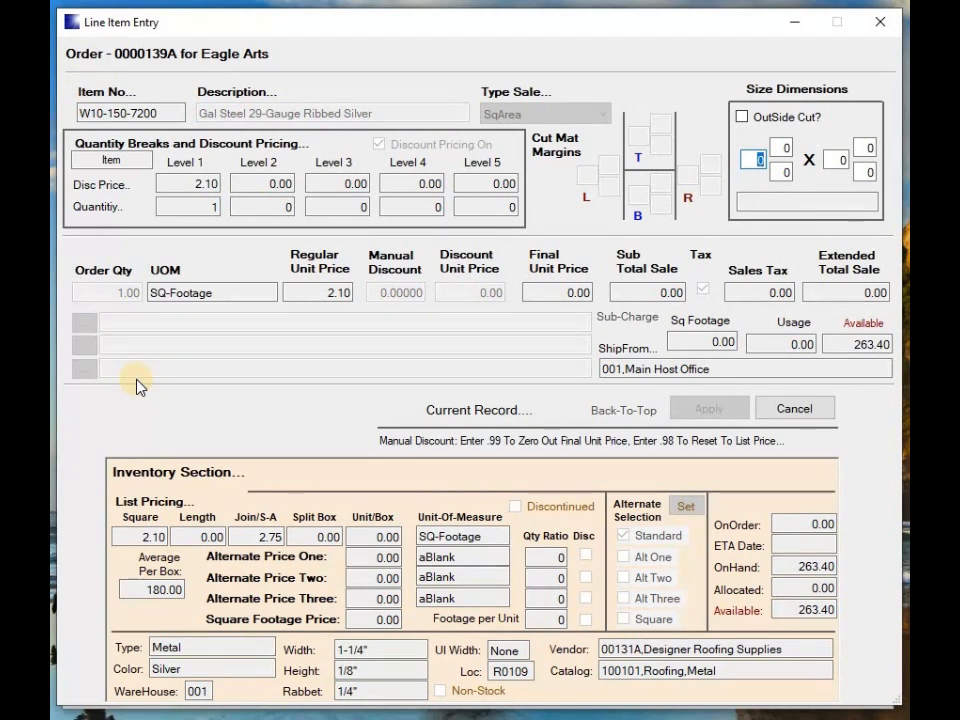
text(1)
key(Tab)
text(1)
key(Tab)
text(2)
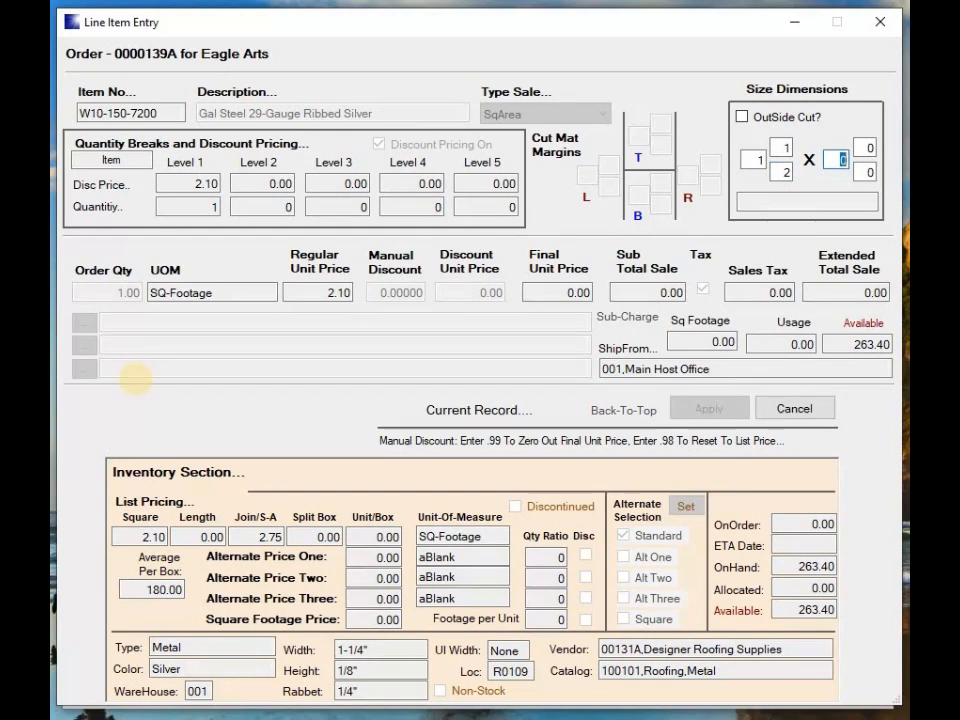
key(Tab)
text(20)
key(Tab)
key(Tab)
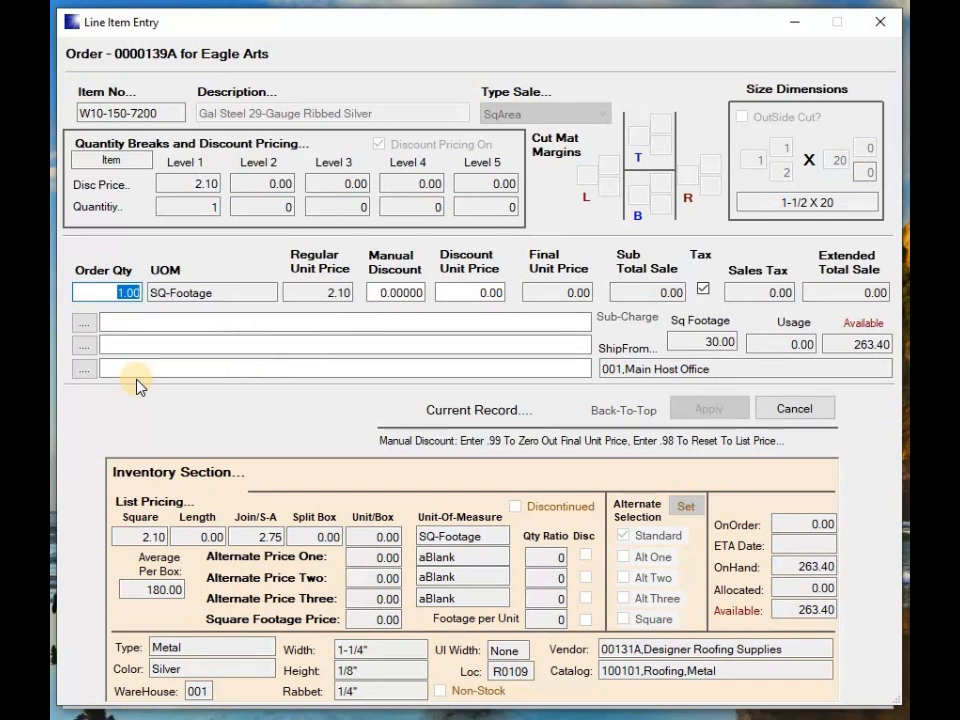
Set the order quantity of the W10-150-7200 line to 3 without a manual discount
text(3)
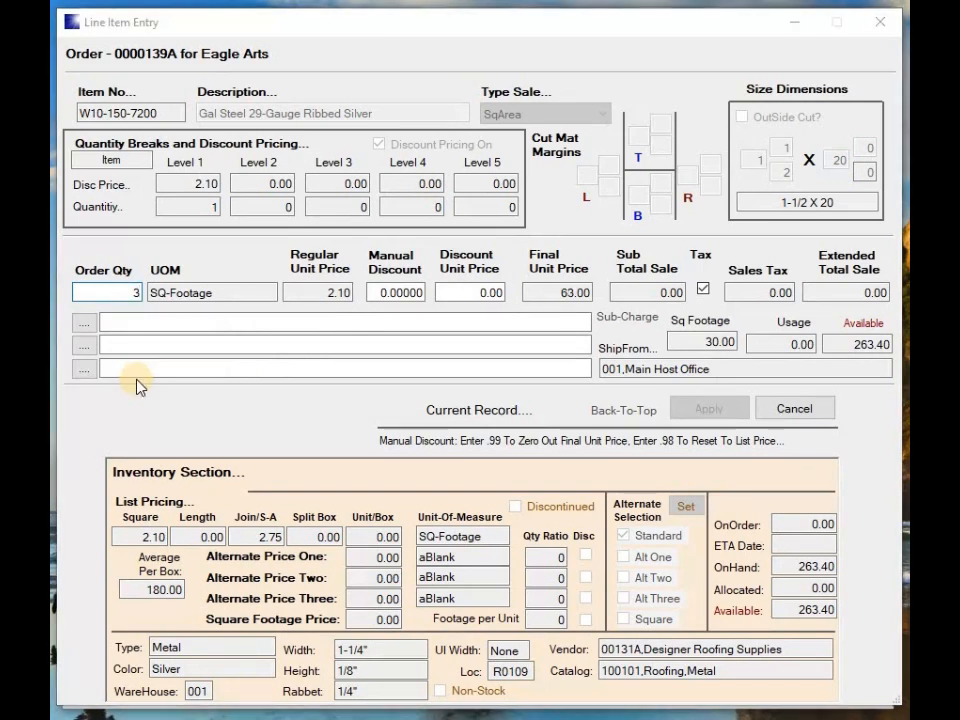
key(Tab)
key(Tab)
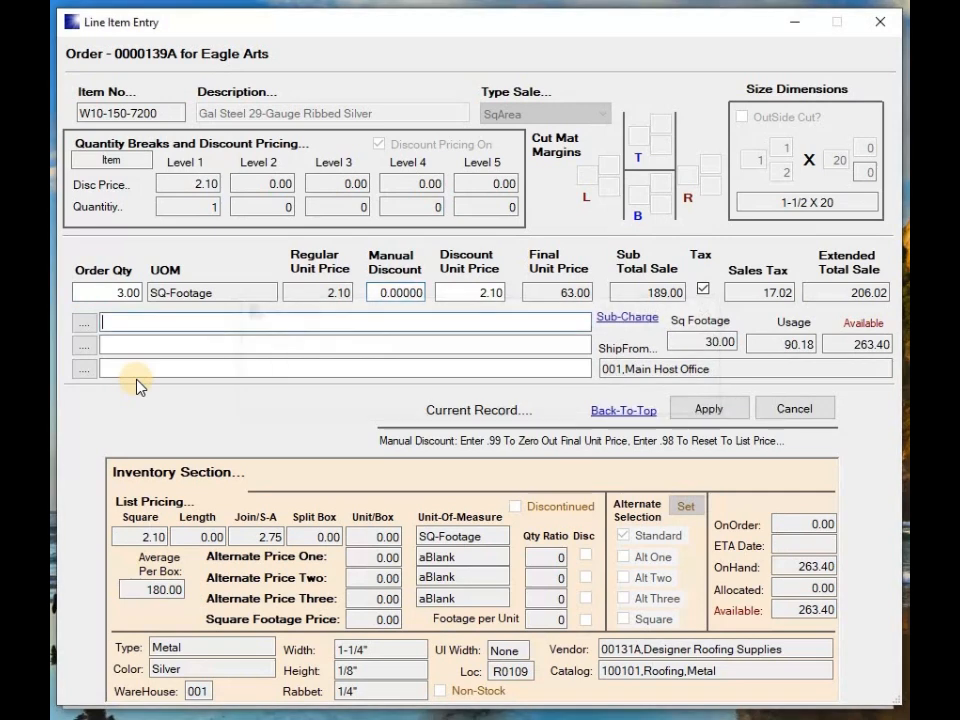
Add the predefined Ridge Peak comment to the first comment line and apply the new line item to the order
click(84, 327)
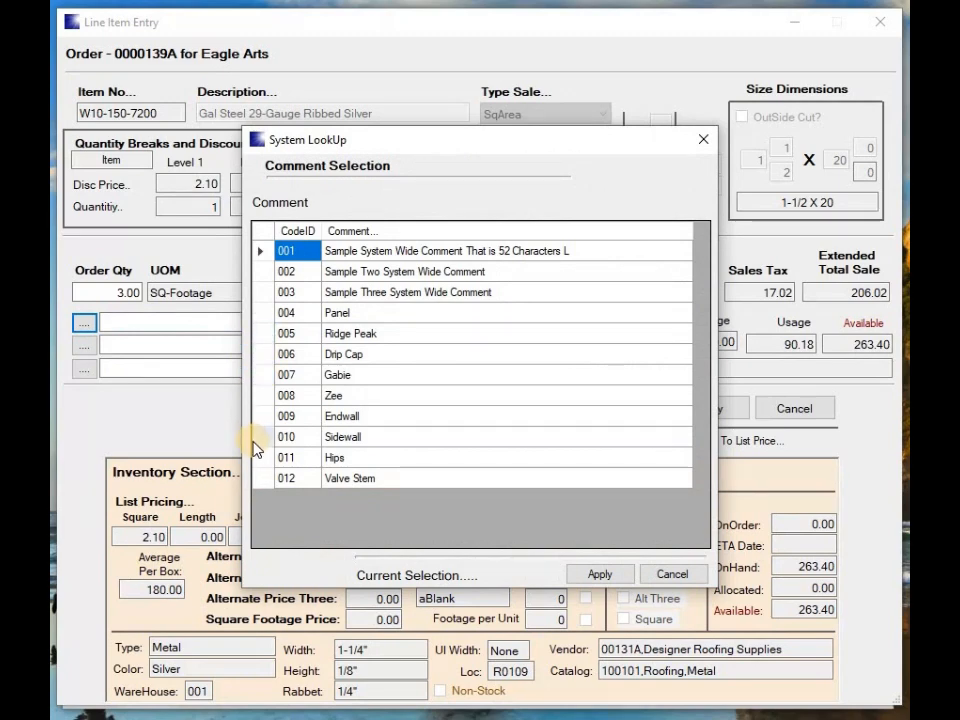
double_click(262, 335)
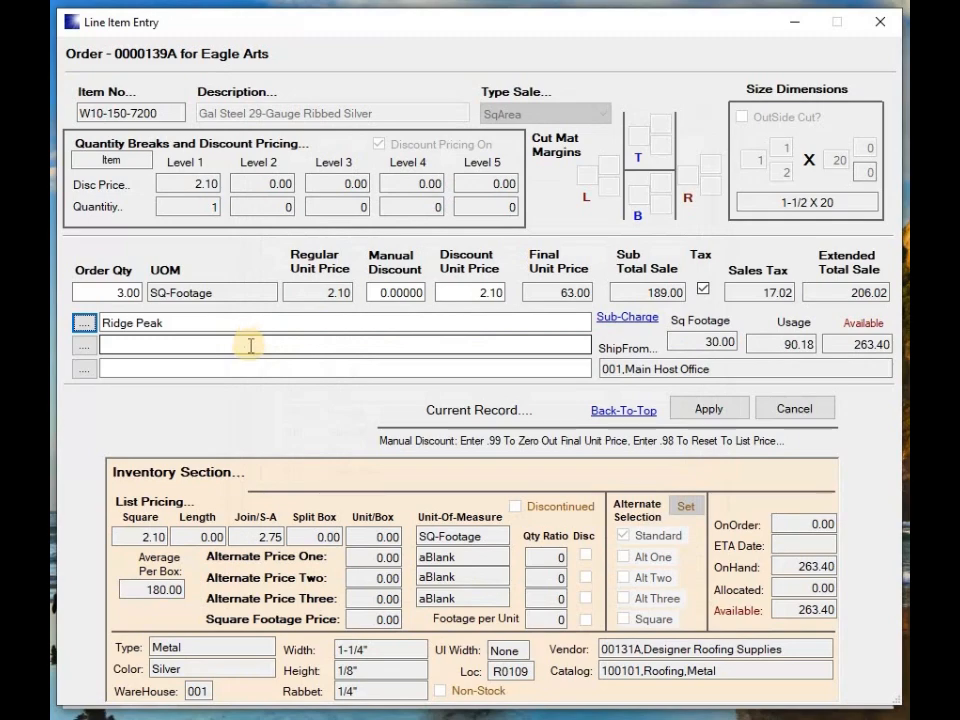
click(707, 416)
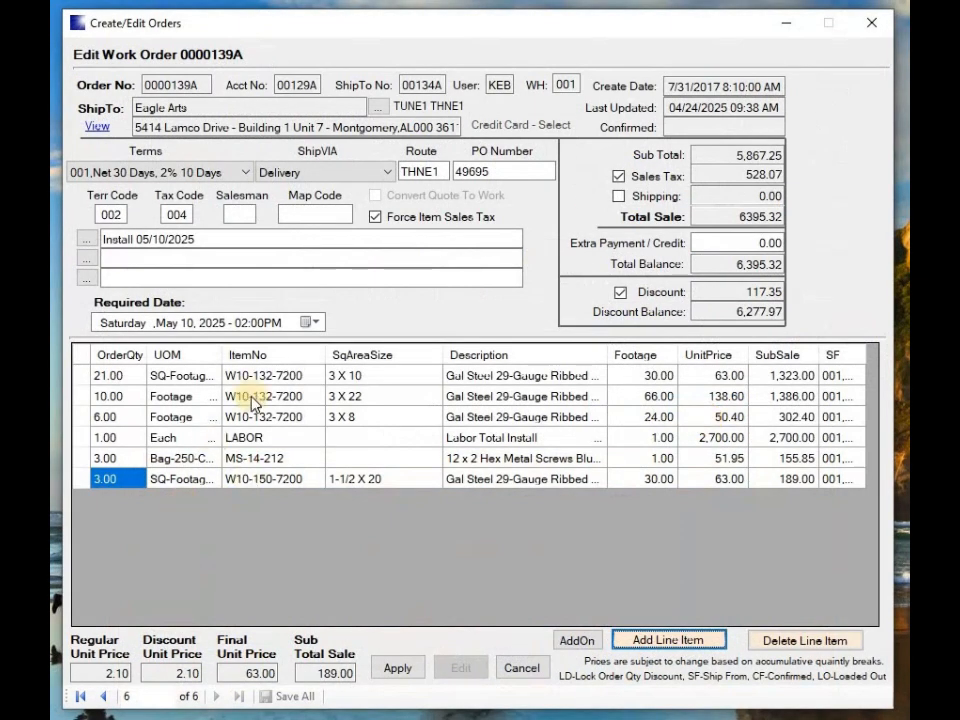
Apply the Eagle Arts work order edits and save all changes to the live database
click(245, 420)
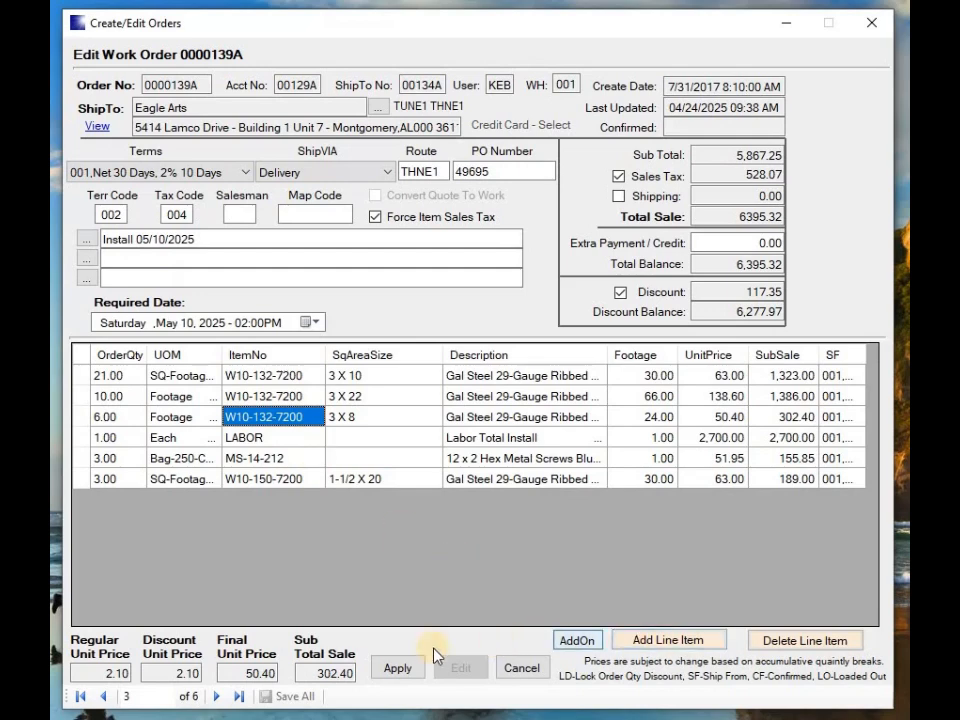
click(399, 667)
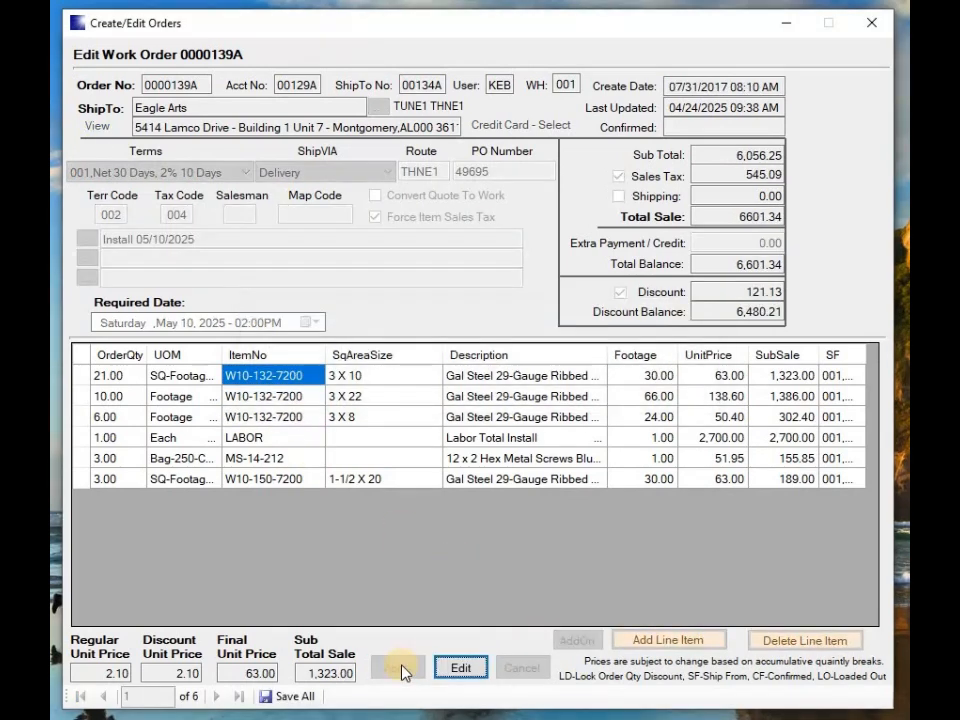
click(291, 696)
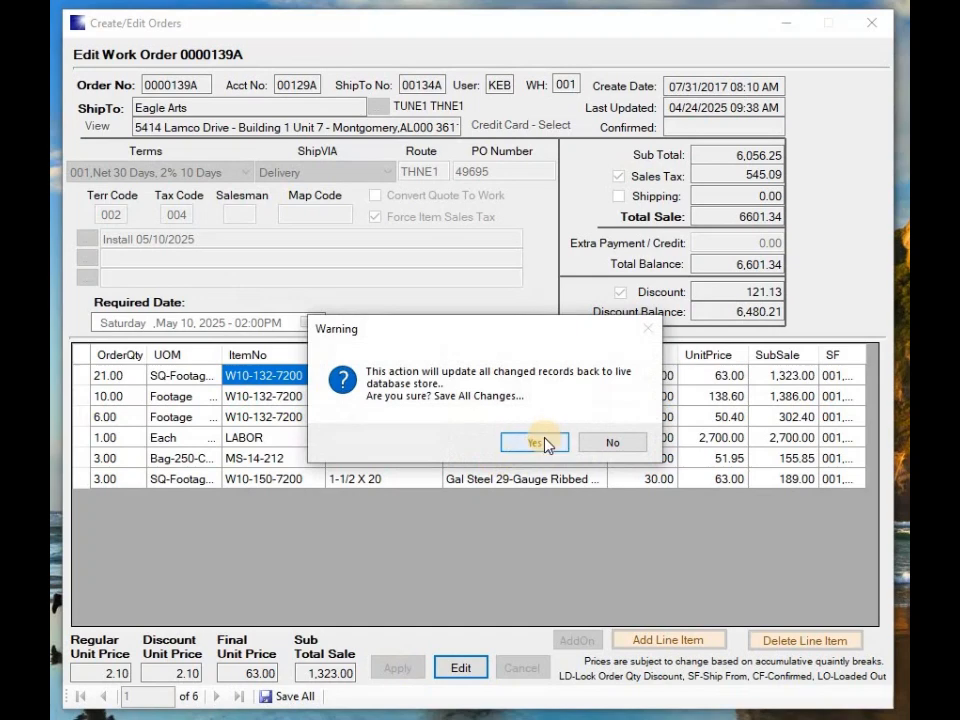
click(540, 442)
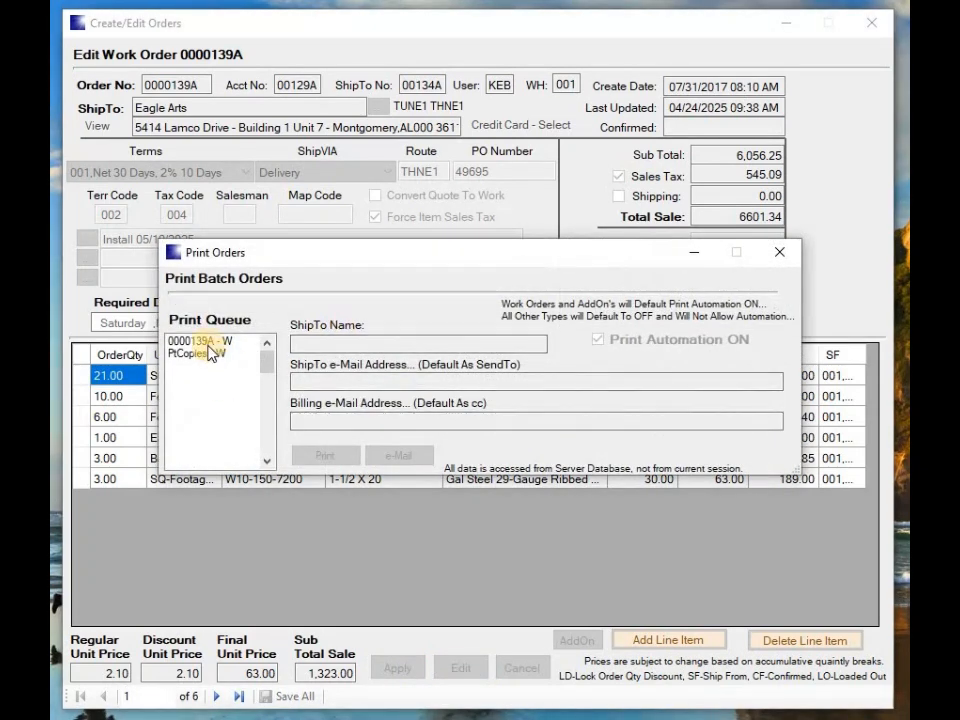
Turn off print automation for the queued Eagle Arts work order, preview its printout with the line items and comments, and close the printing windows
click(208, 344)
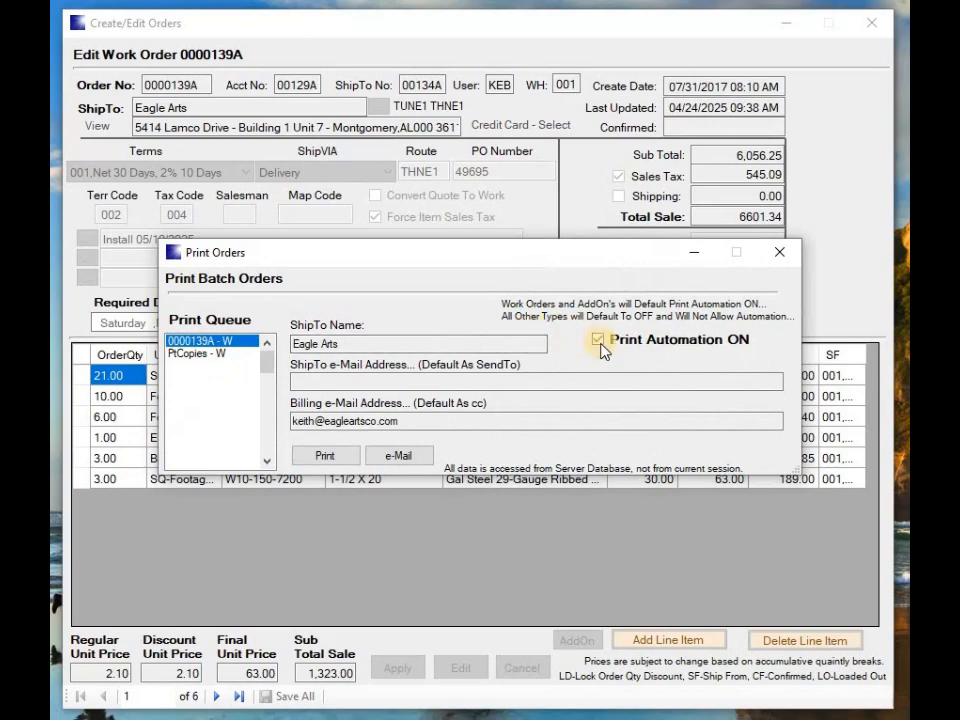
click(599, 341)
click(312, 457)
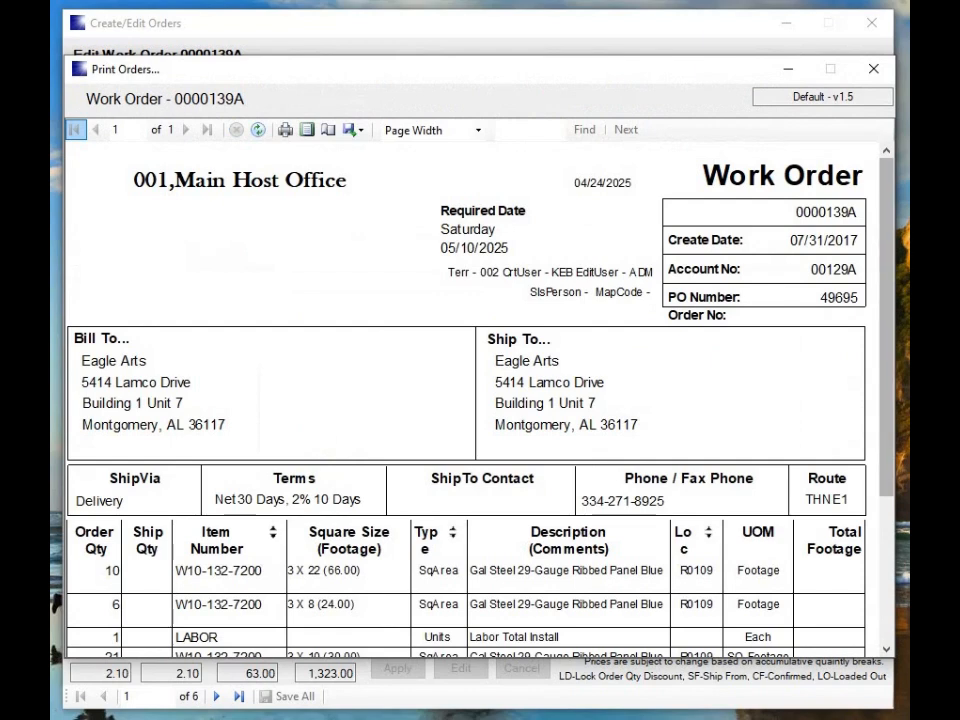
scroll(878, 350, down, 3)
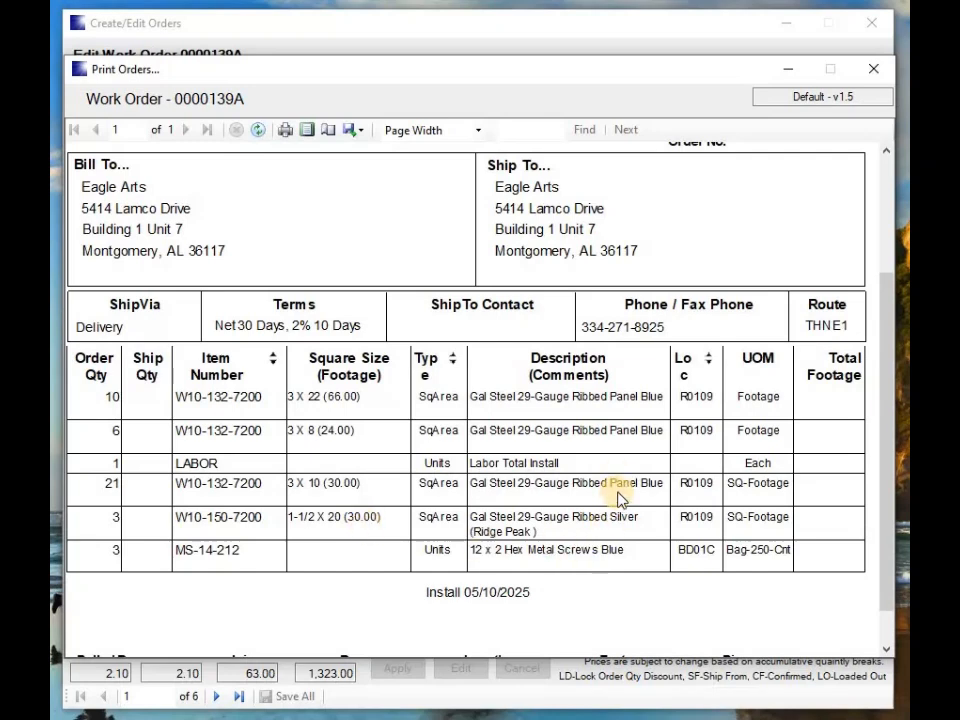
click(889, 70)
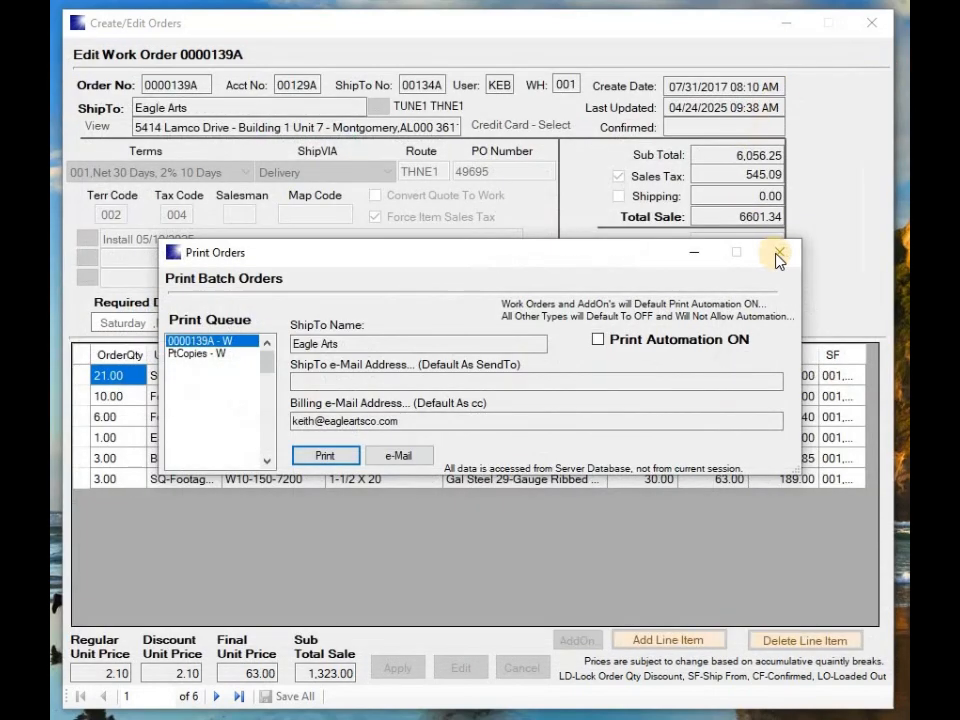
click(779, 254)
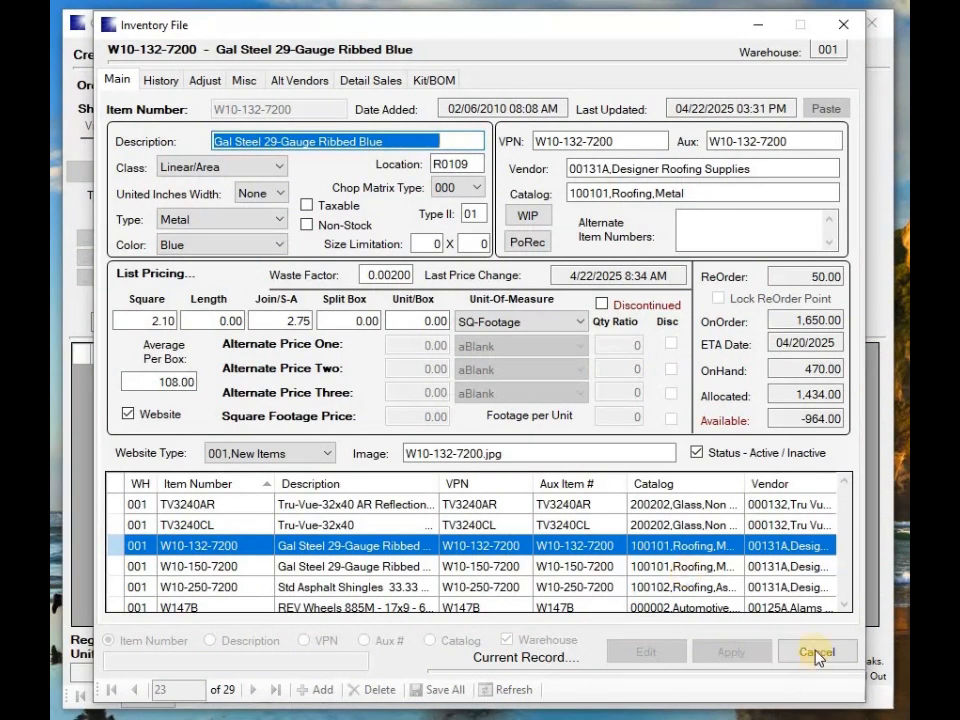
Leave the W10-132-7200 record and examine bundle and Set-4-Cnt pricing in the asphalt shingle records W15-153-8707 and W15-75-4885
click(817, 654)
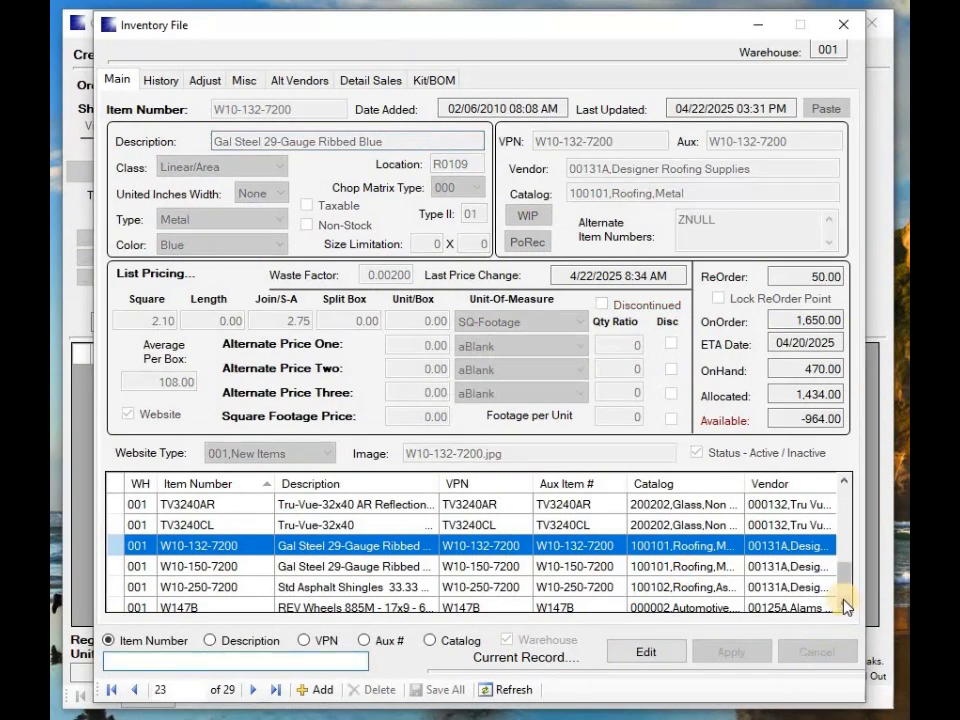
scroll(846, 606, down, 3)
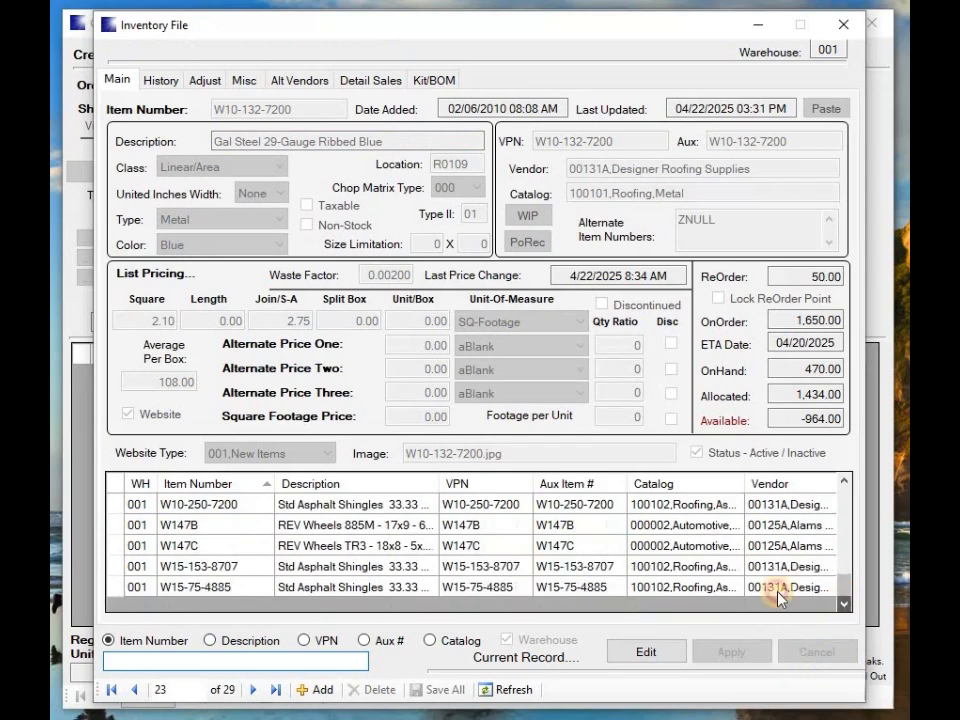
double_click(117, 568)
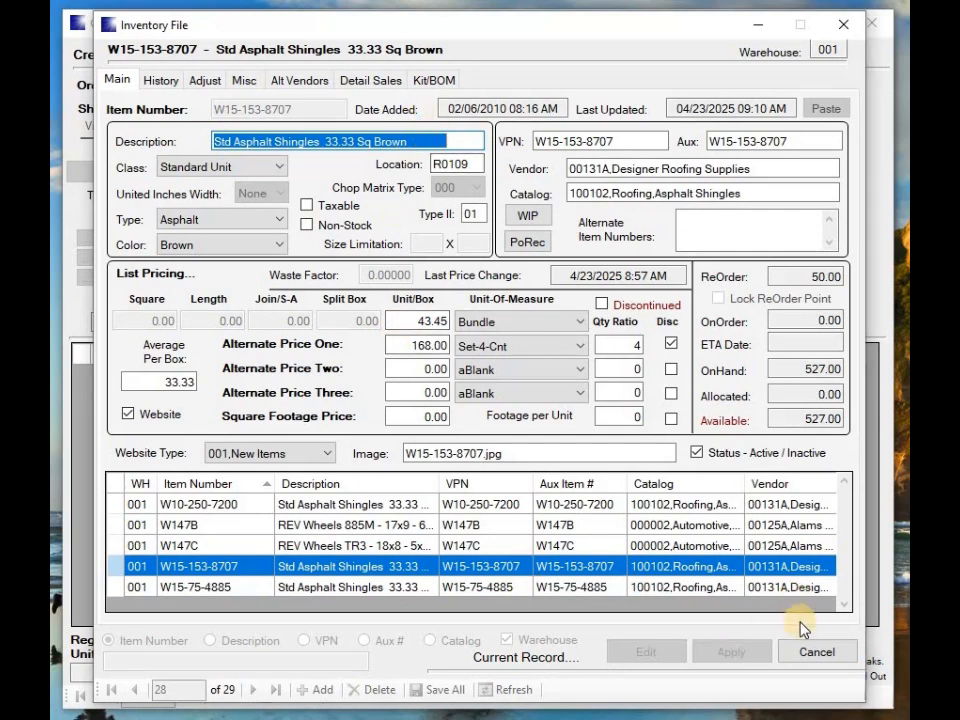
click(797, 651)
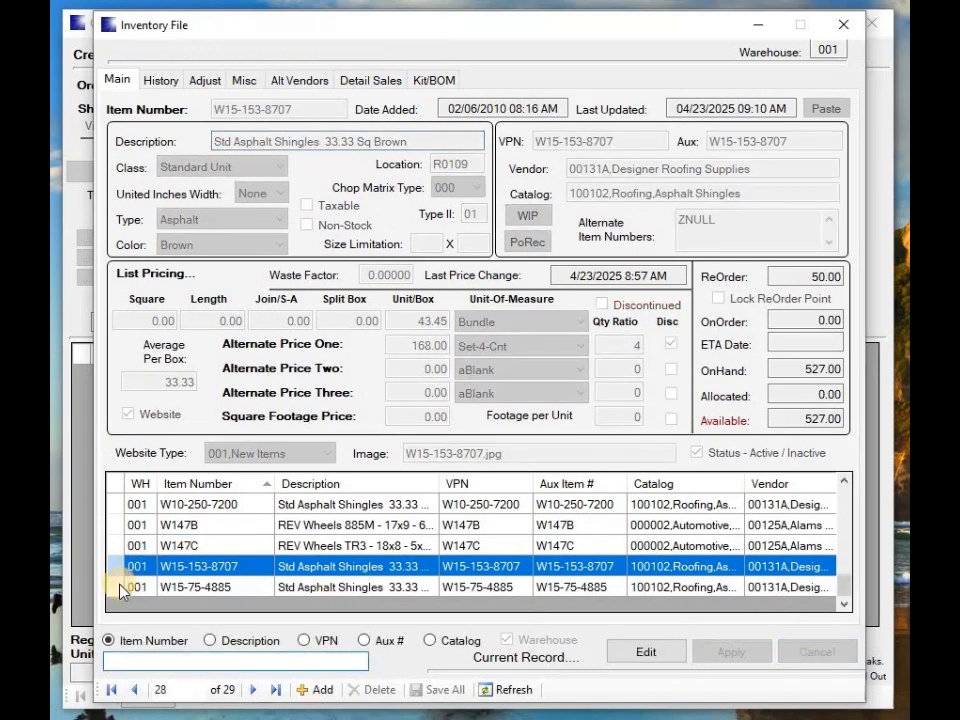
double_click(120, 587)
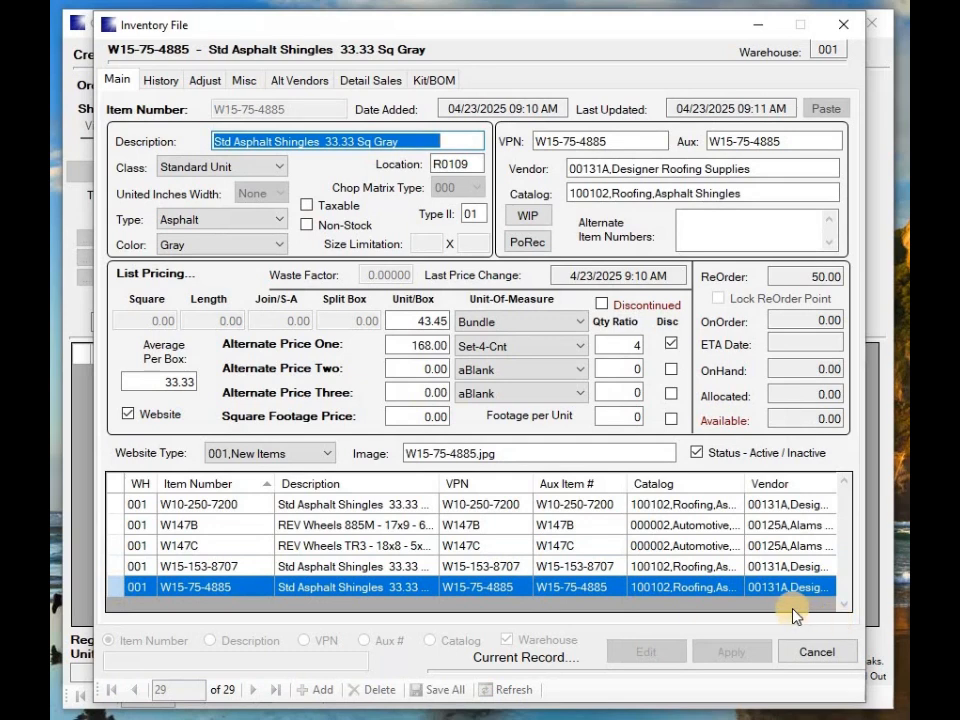
click(814, 651)
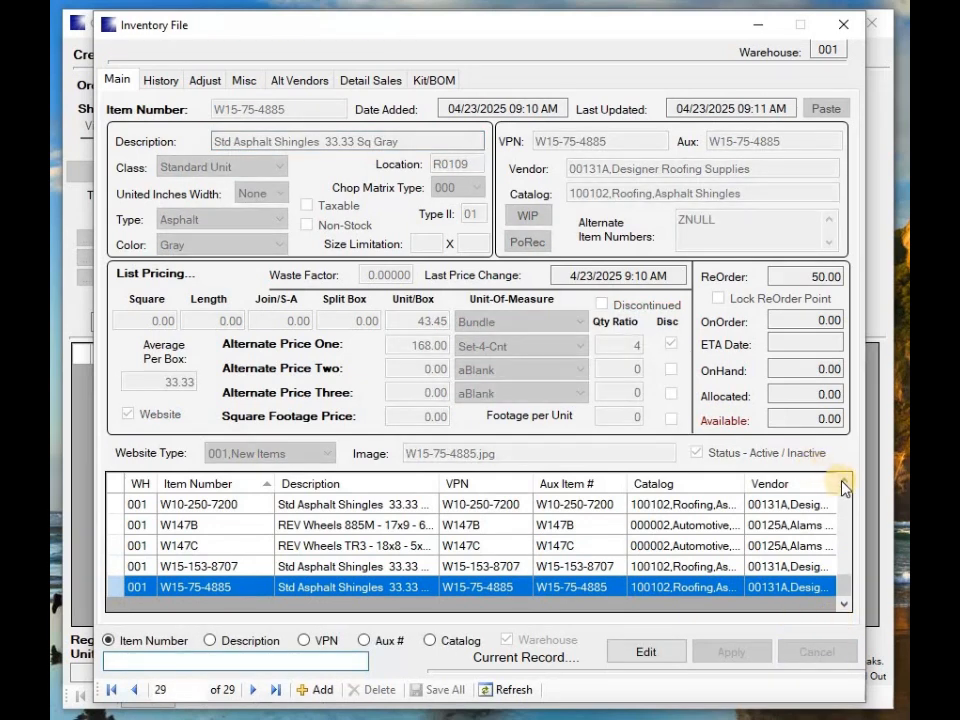
Examine the square and Join/S-A pricing in the W10-250-7200 black asphalt shingles record and close it without changes
click(843, 484)
click(843, 484)
click(843, 484)
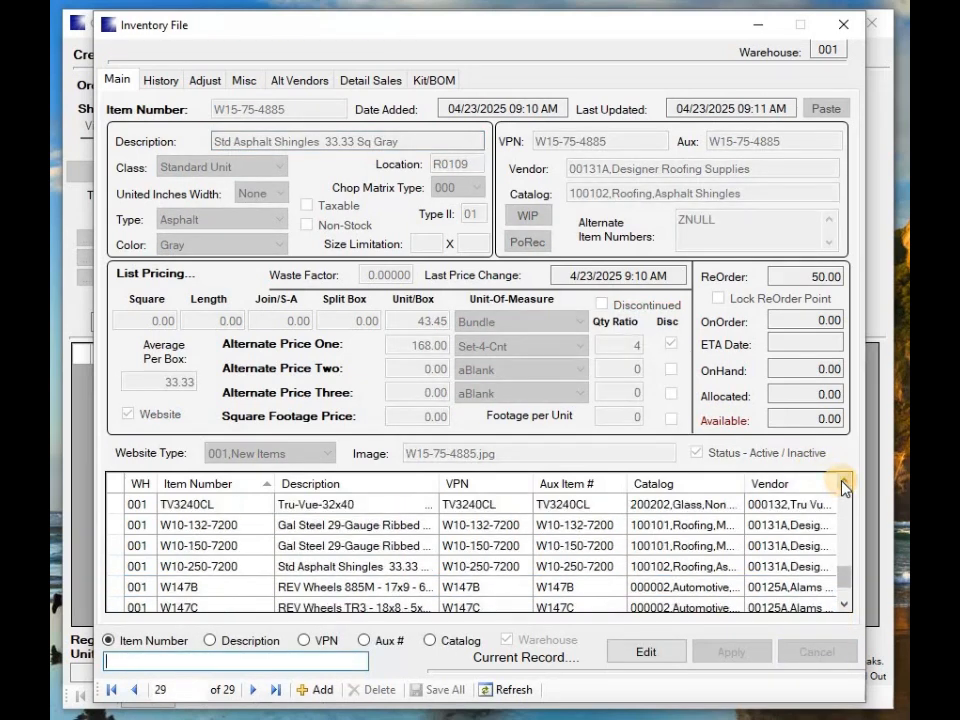
click(843, 486)
click(843, 486)
click(843, 486)
click(843, 486)
click(843, 486)
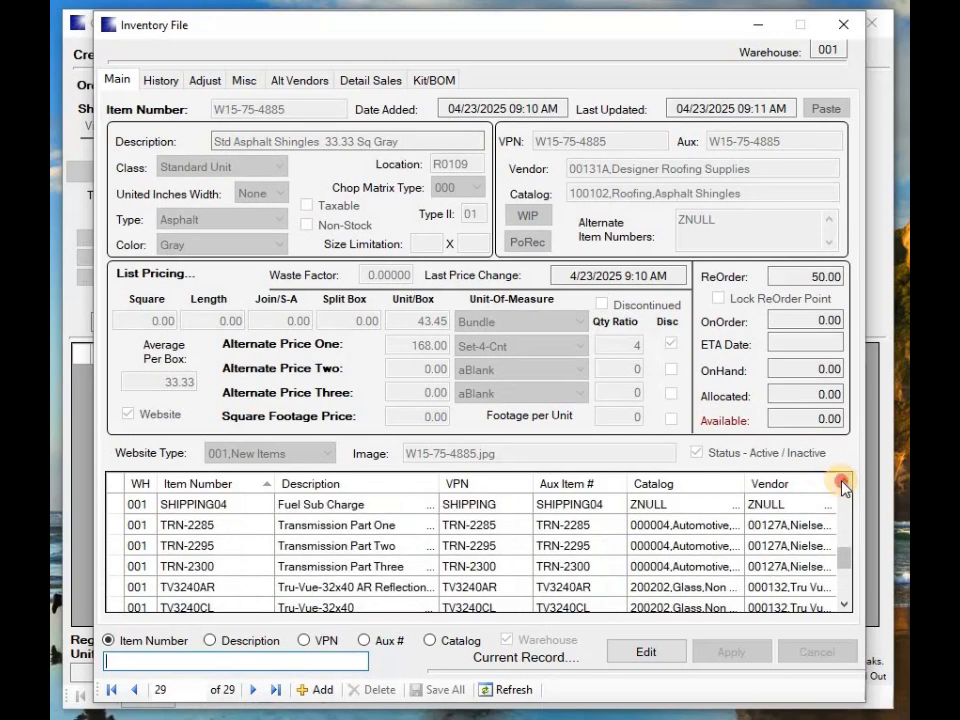
click(843, 486)
click(845, 604)
click(845, 604)
click(845, 604)
click(845, 604)
click(845, 604)
click(845, 604)
click(845, 604)
click(845, 604)
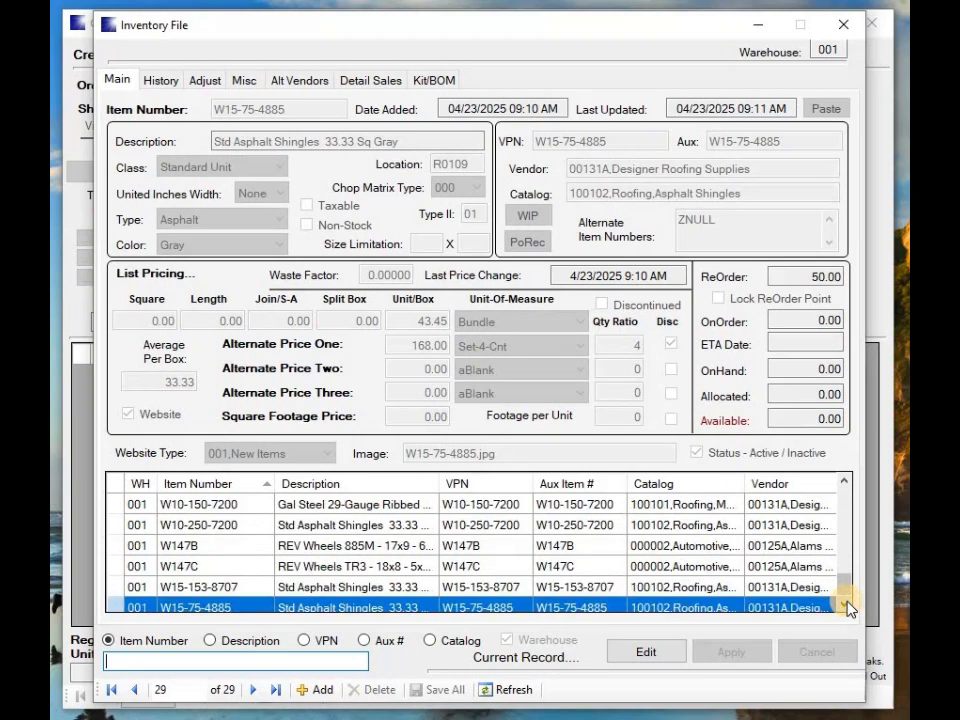
double_click(117, 530)
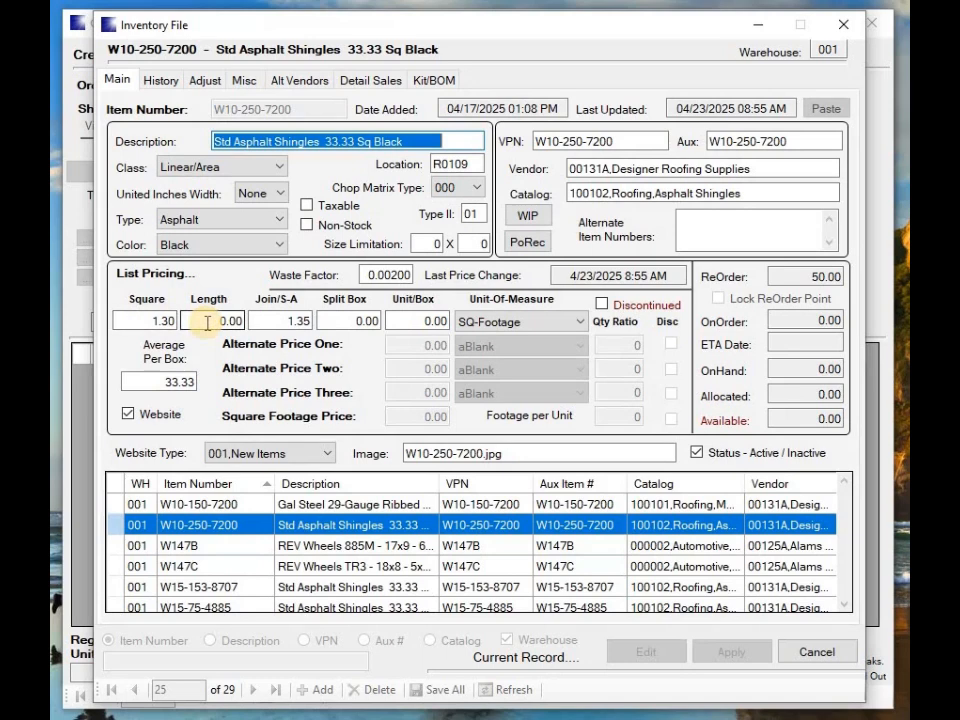
click(817, 652)
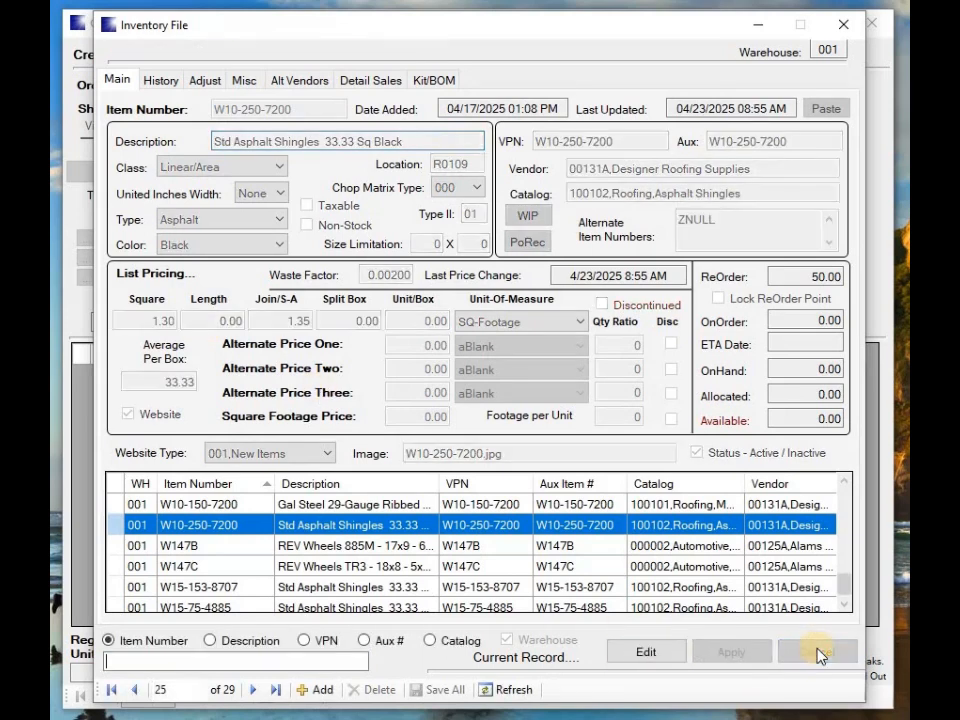
Find the KIT01 Build Transmission item in the inventory list and open its record
click(845, 485)
click(845, 485)
click(845, 485)
click(845, 485)
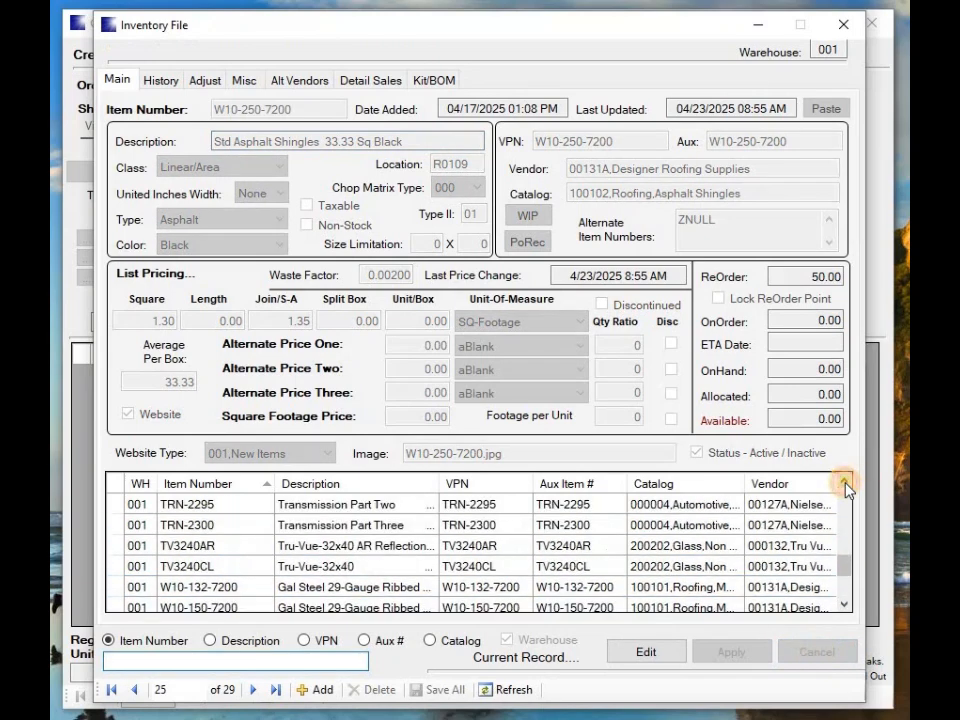
click(845, 485)
click(845, 485)
click(845, 485)
click(845, 485)
click(845, 485)
click(845, 485)
click(845, 485)
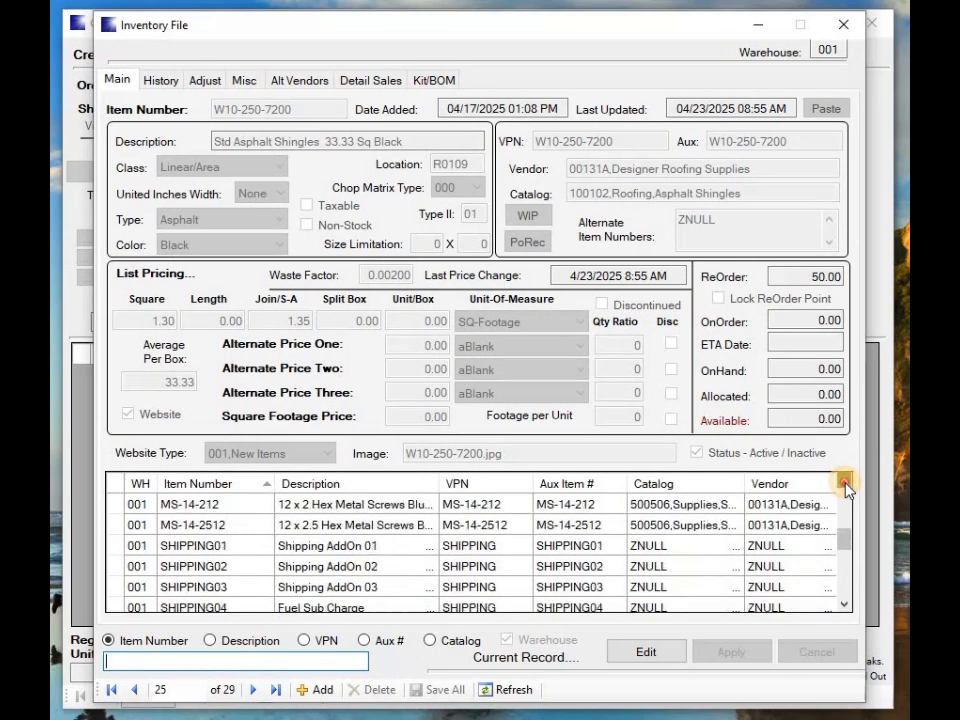
click(845, 485)
click(845, 485)
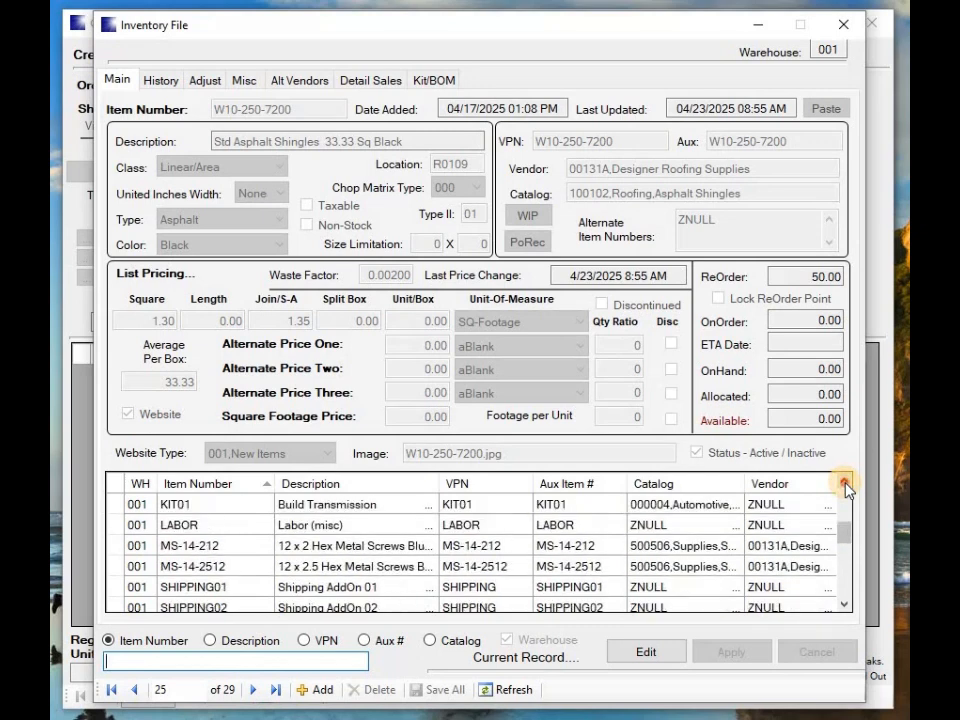
click(845, 485)
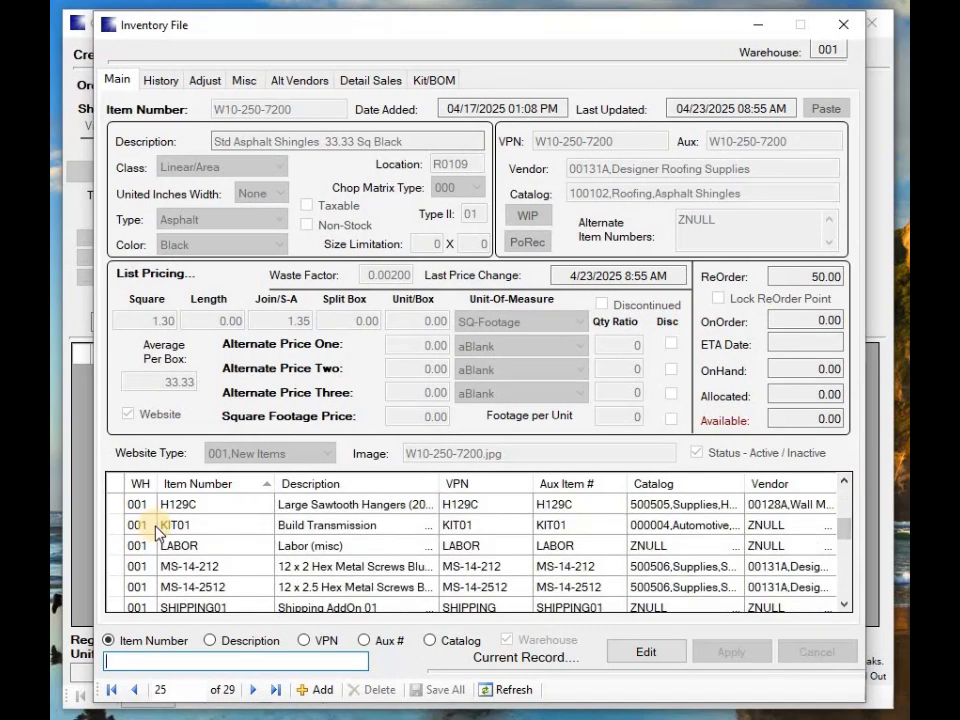
double_click(113, 525)
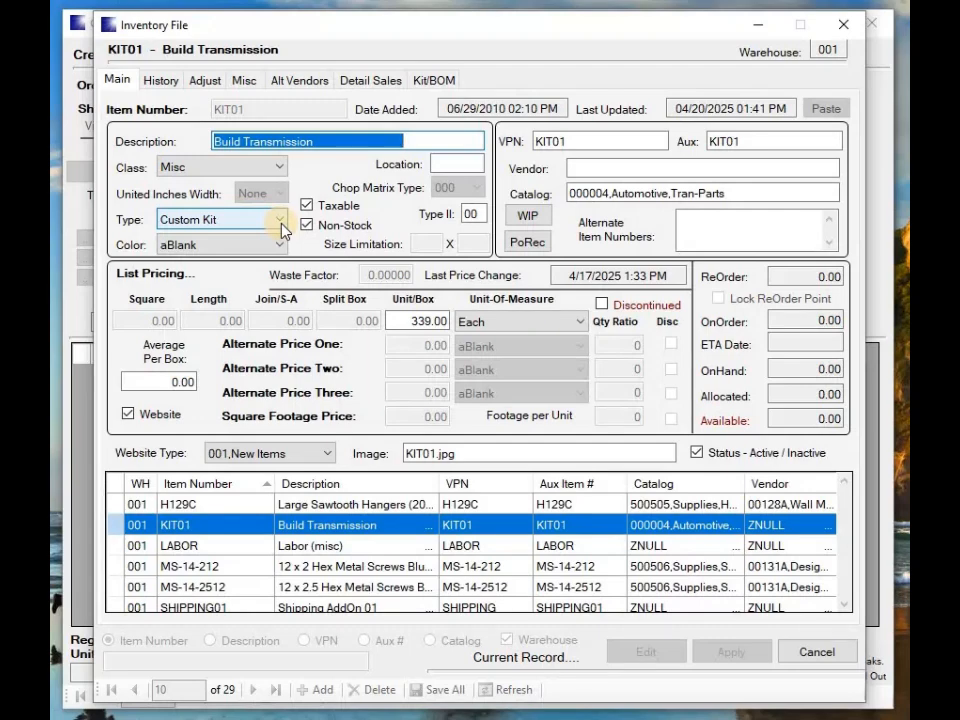
Review components TRN-2285, TRN-2300 and TRN-2295 in the KIT01 kit assembly, check its main record, and leave it without changes
click(434, 80)
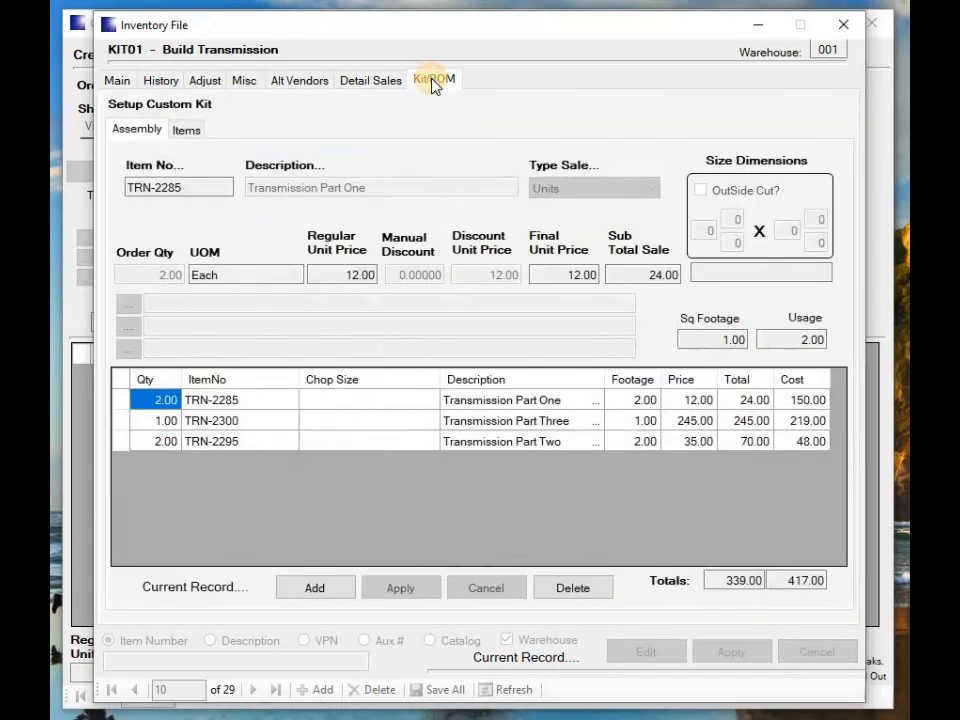
click(155, 401)
click(208, 401)
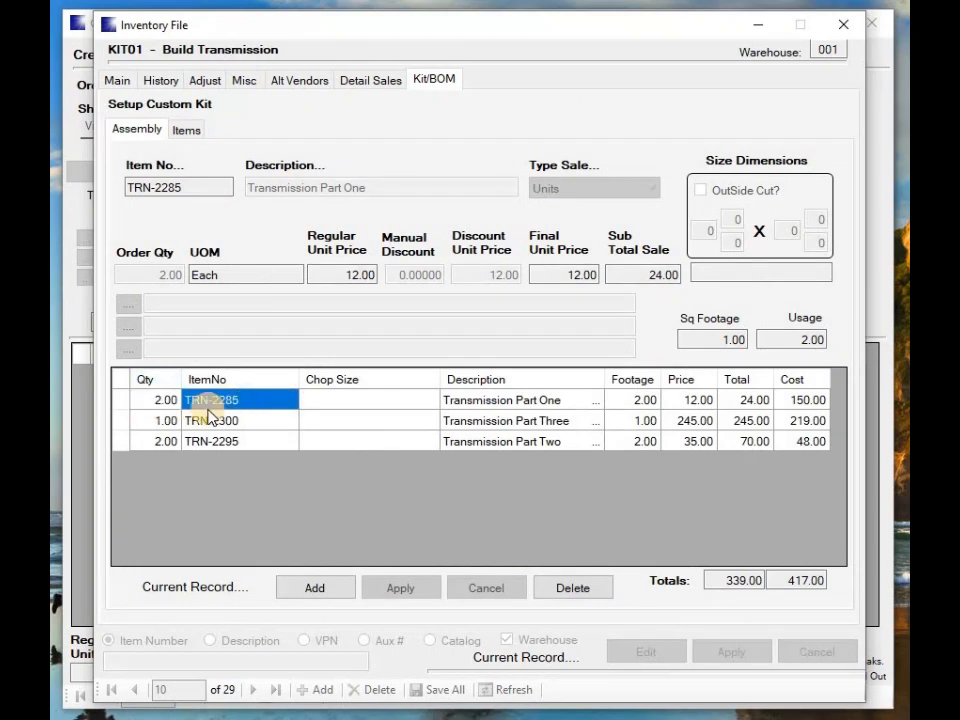
click(205, 421)
click(207, 446)
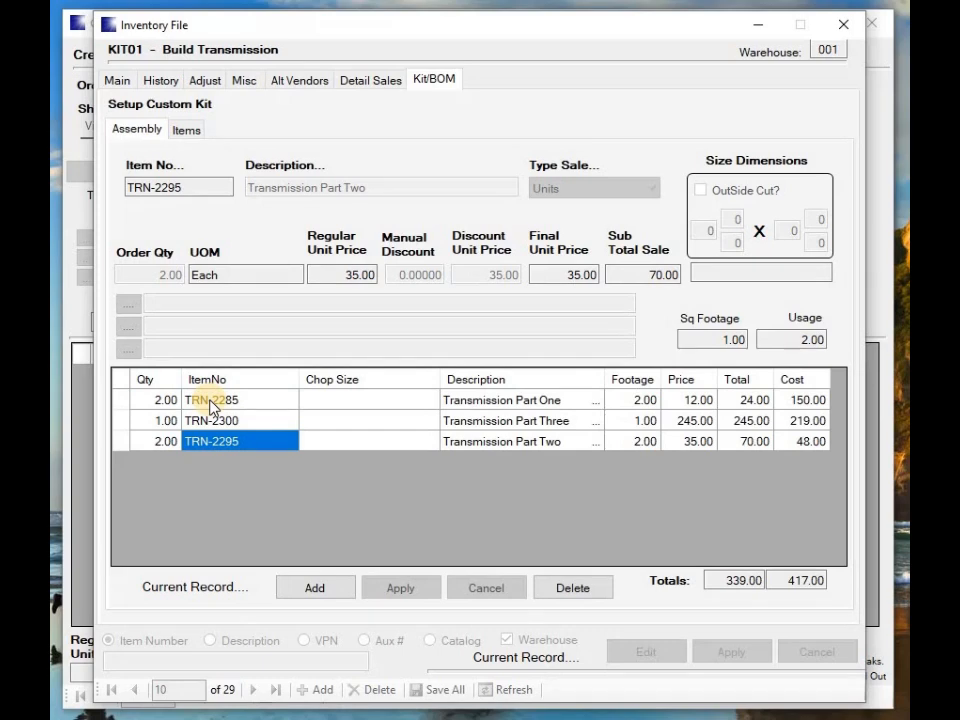
click(125, 81)
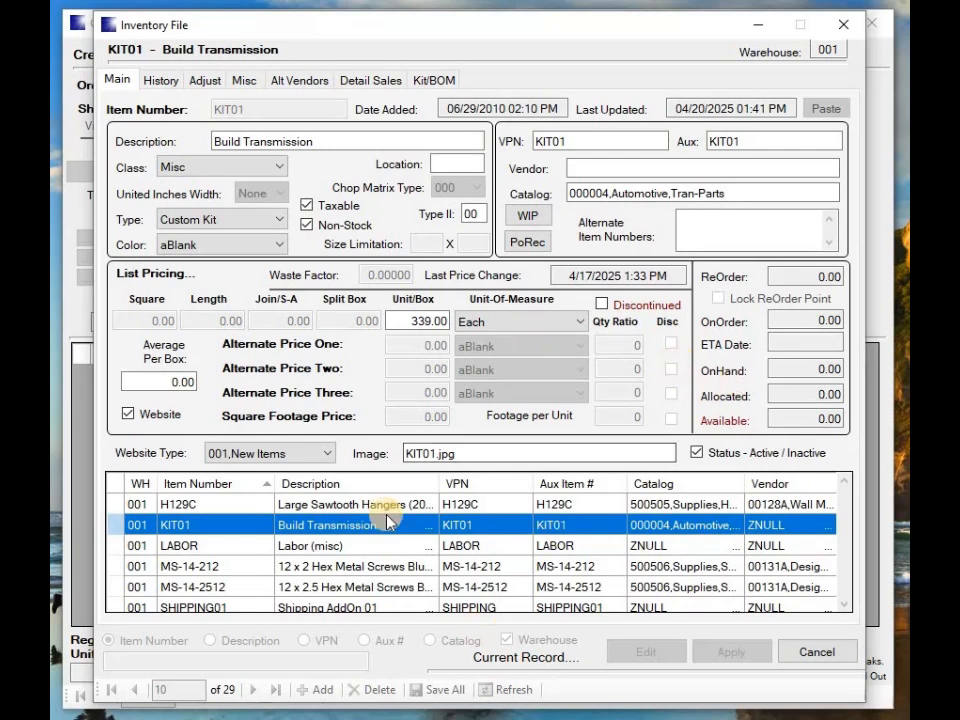
click(836, 655)
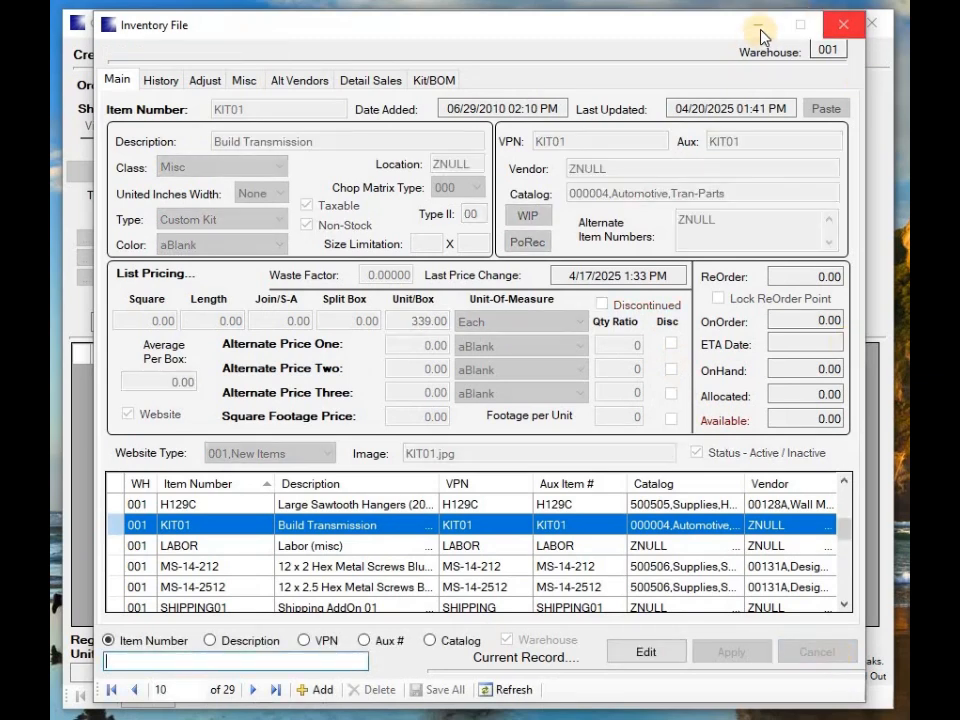
Return to order entry, open the A & A work order by its order number to review its W147B and LABOR lines, and cancel it
click(762, 33)
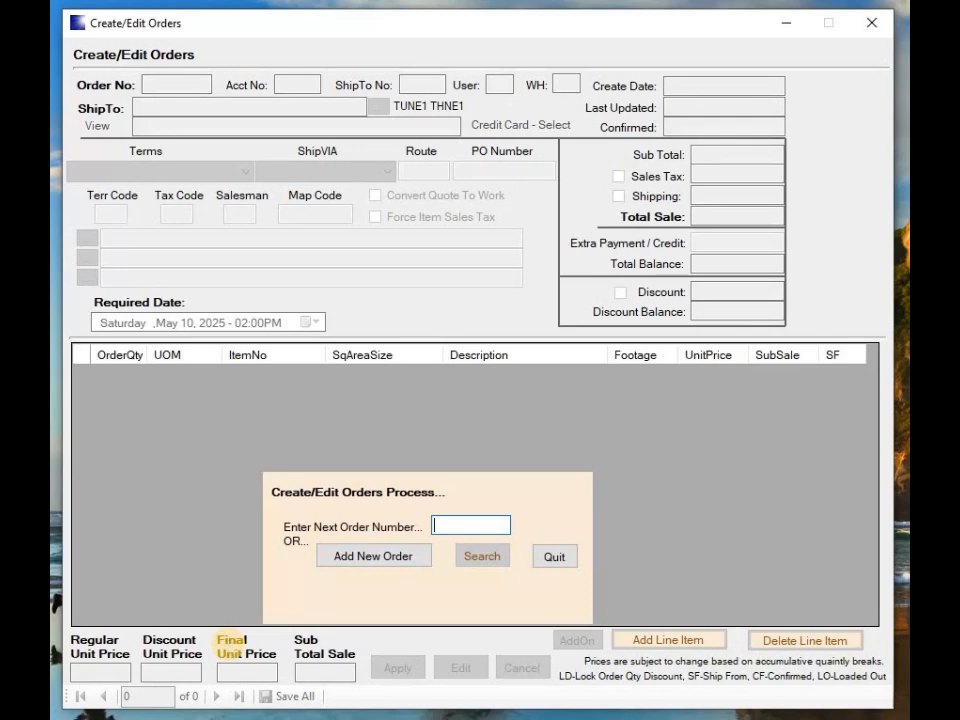
text(138A)
key(Return)
key(Return)
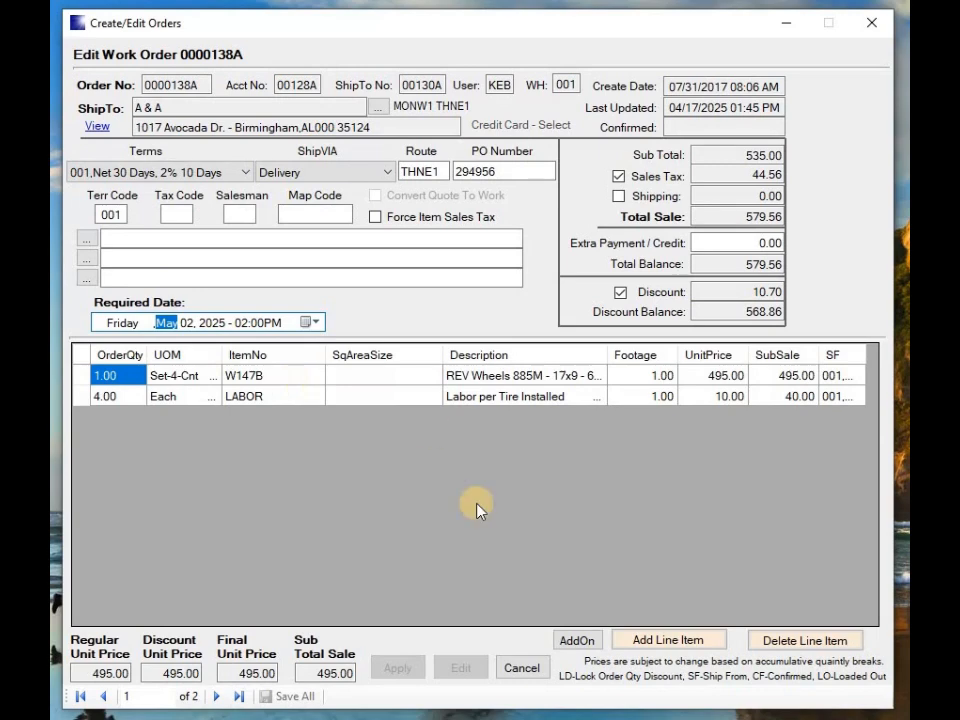
click(519, 667)
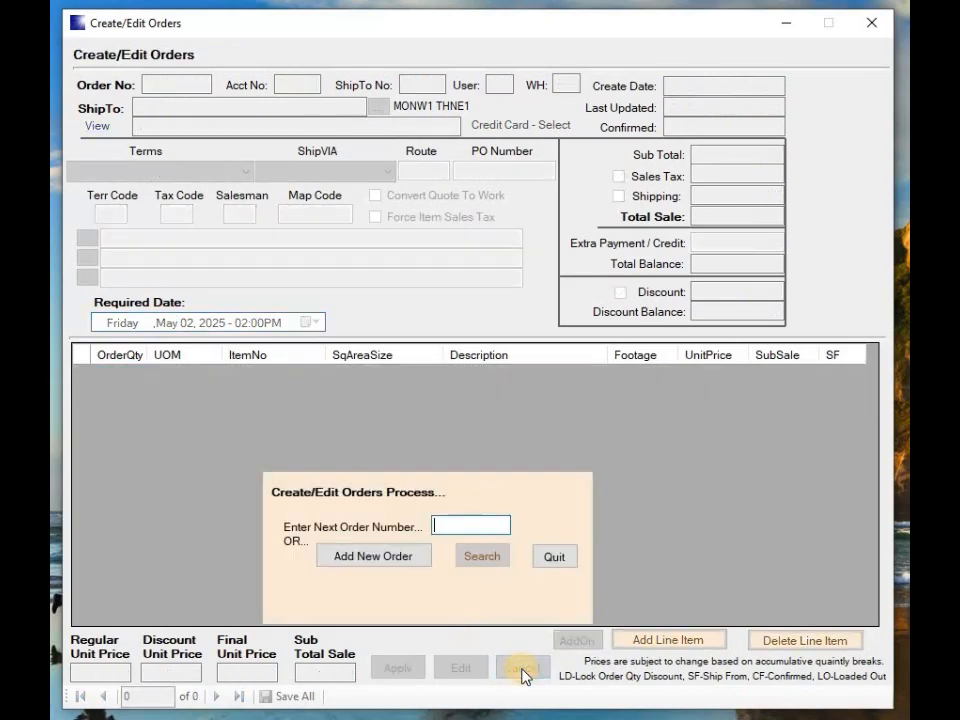
Bring up the list of open orders by looking up a placeholder order number
text(00000001)
key(Return)
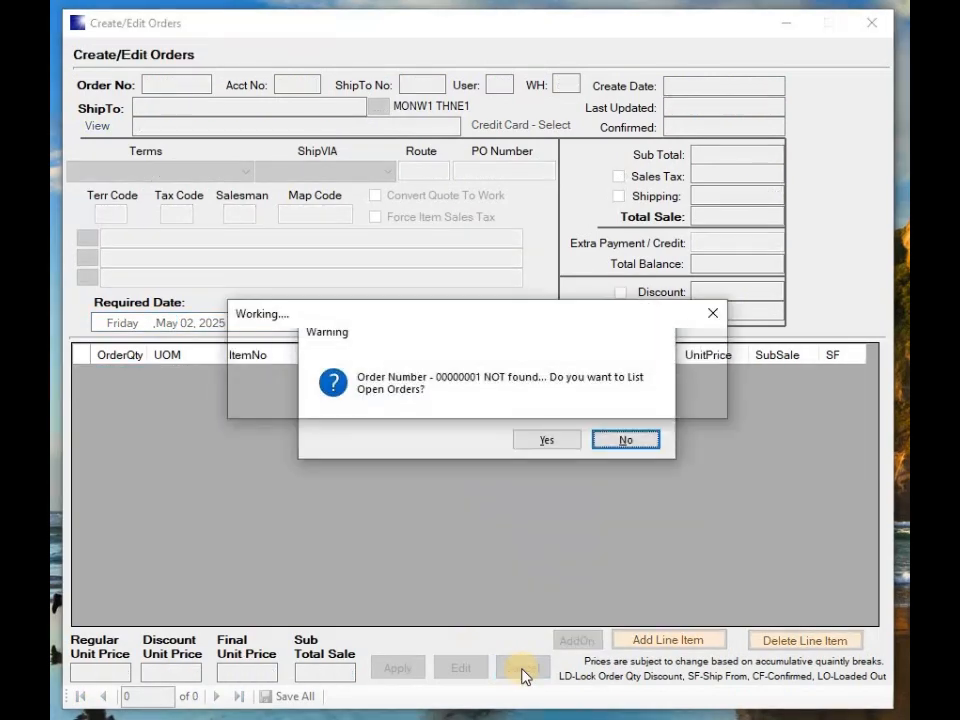
key(Return)
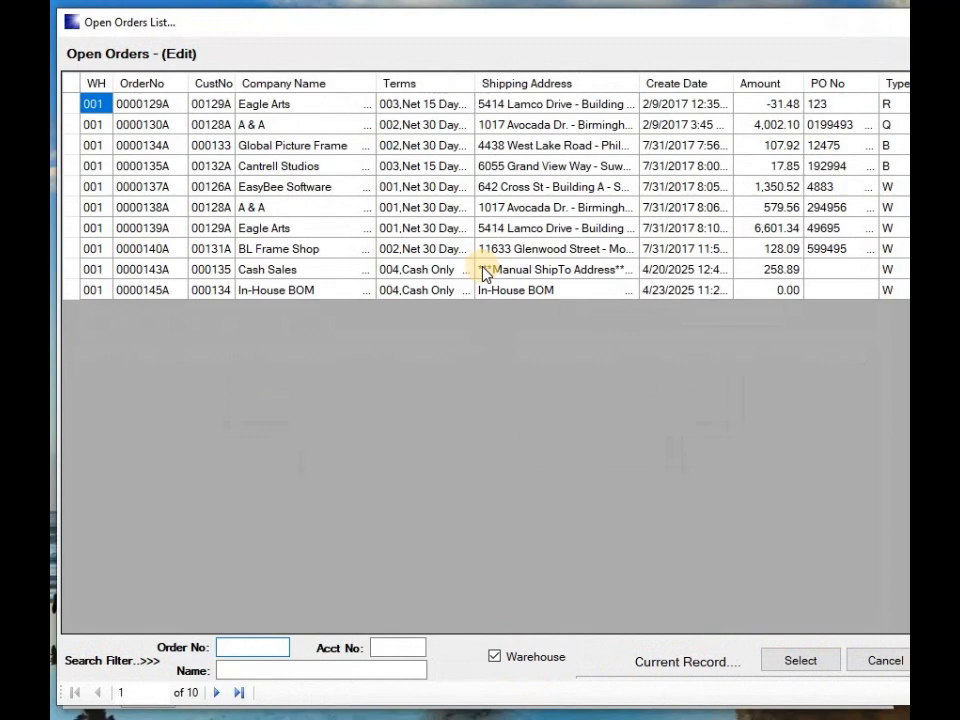
Look over the $579.56 A & A work order, cancel it, and list the open orders again through a placeholder order number
double_click(73, 212)
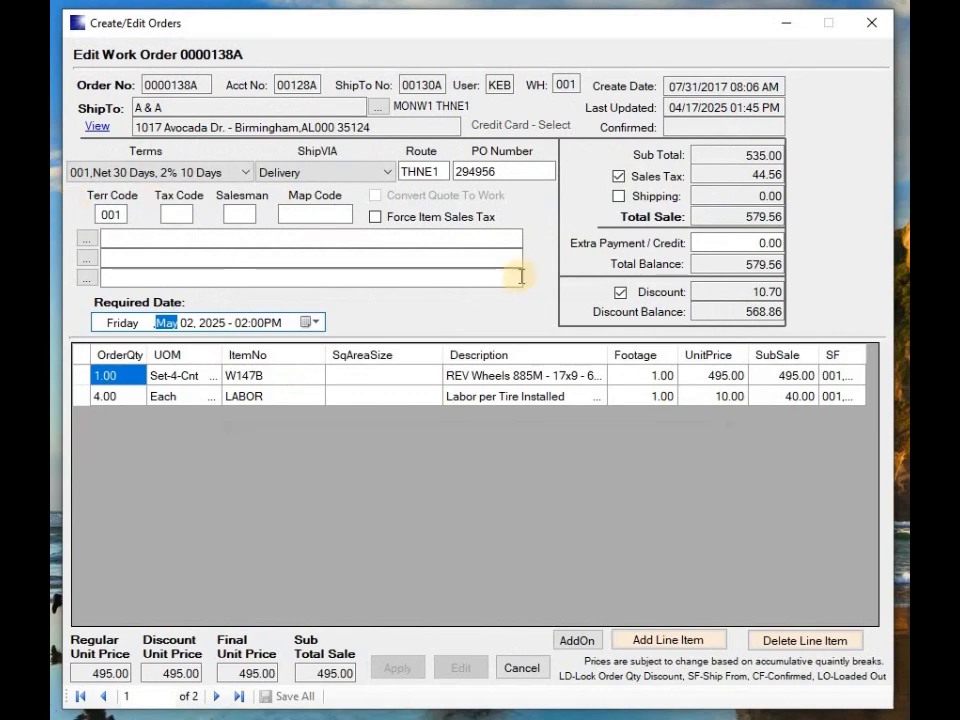
click(535, 665)
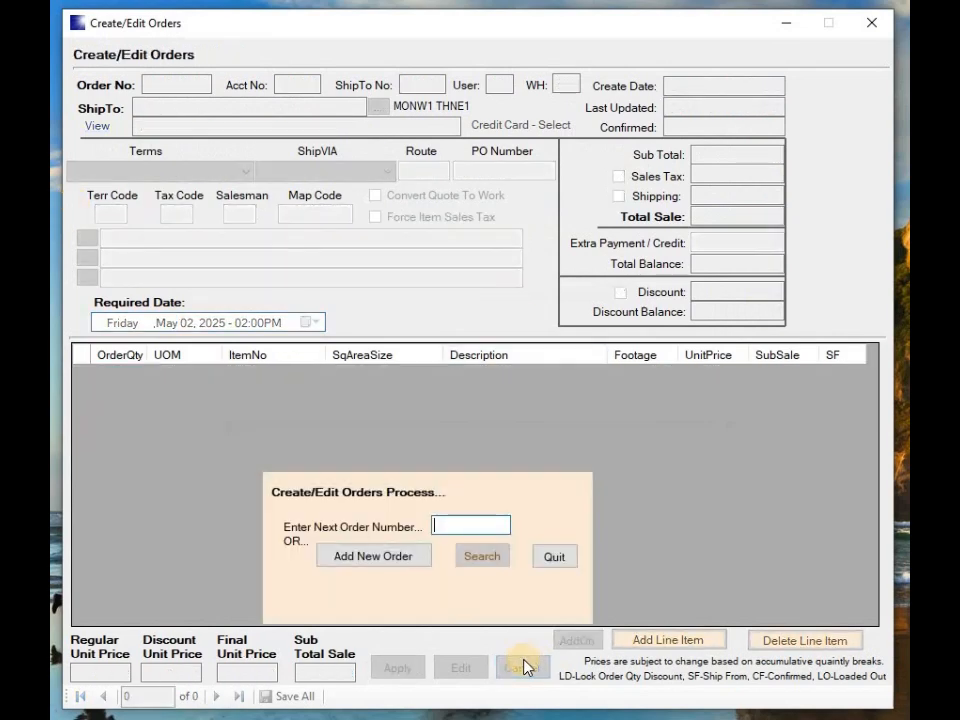
key(Tab)
key(Return)
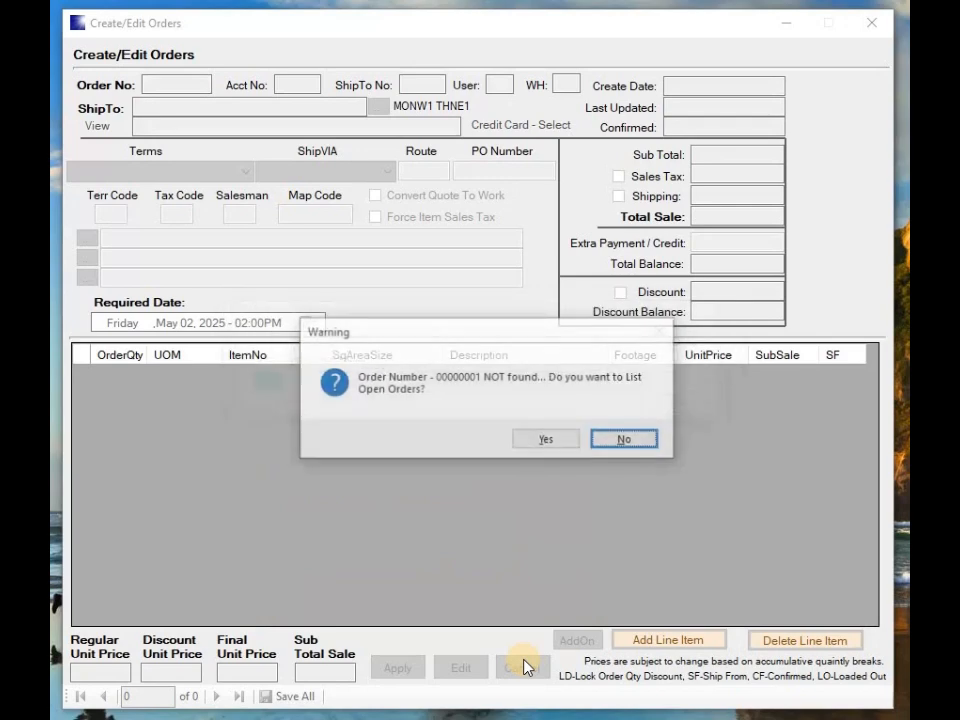
key(Return)
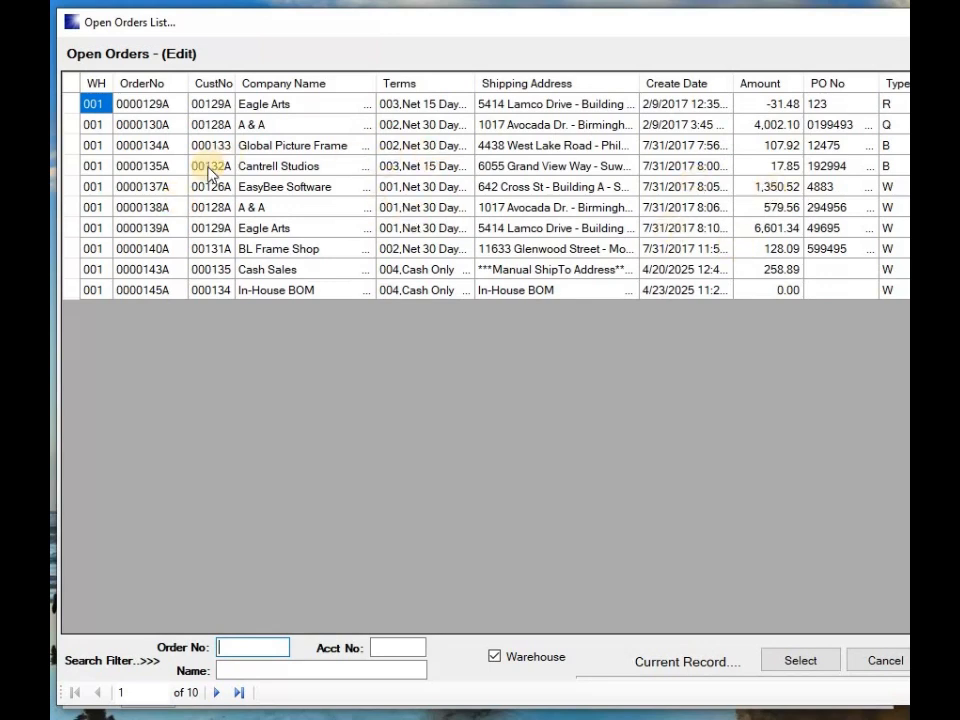
Open the EasyBee Software work order and review its KIT01 Build Transmission and LABOR line items
double_click(72, 191)
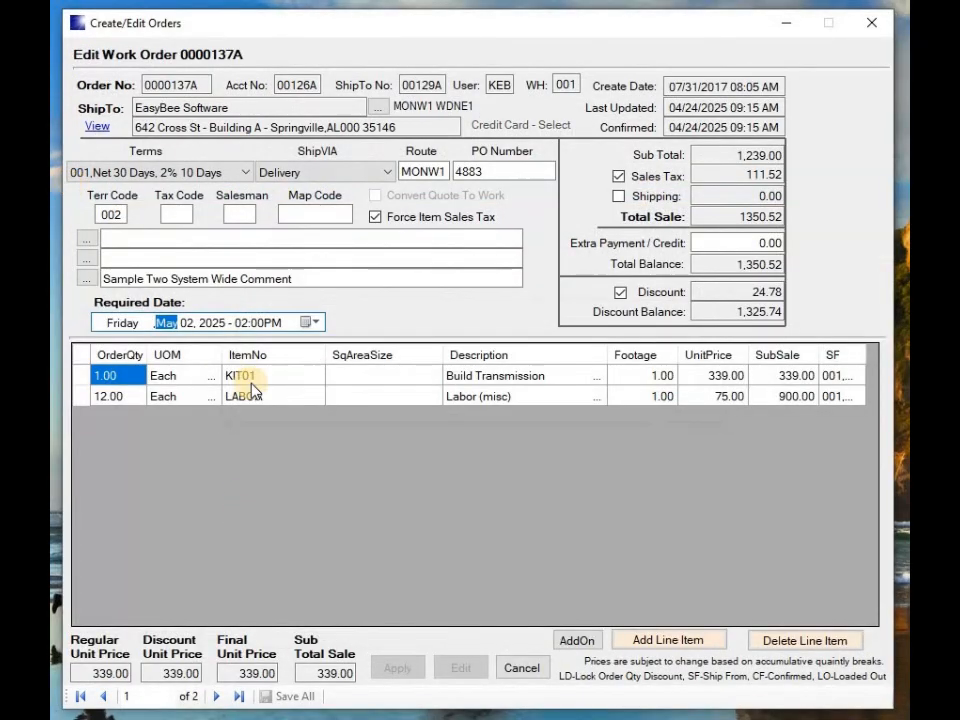
click(481, 378)
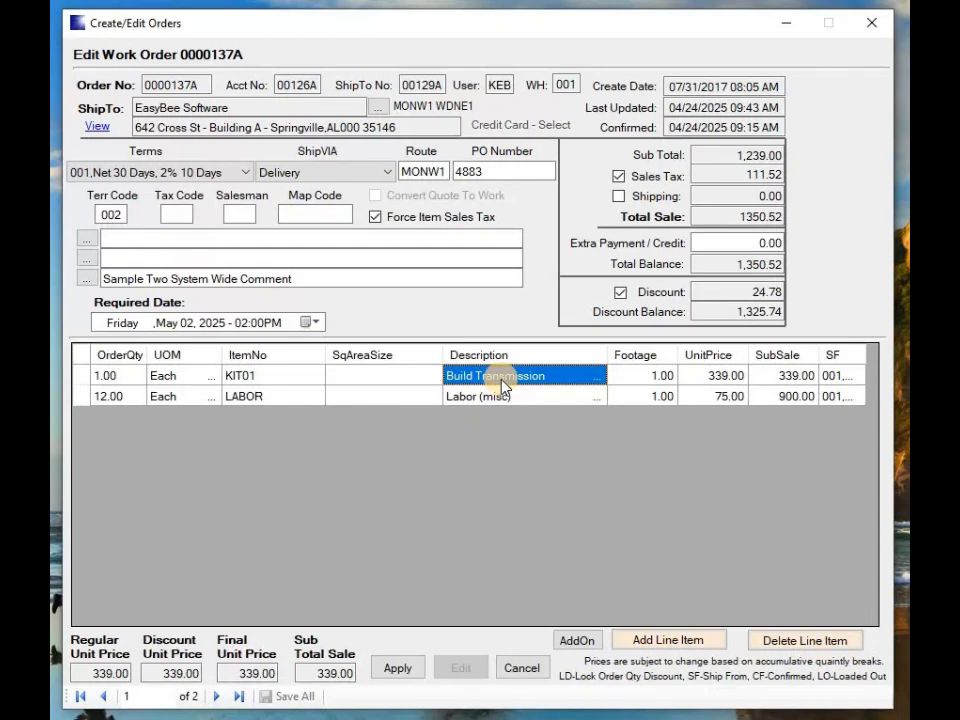
click(474, 399)
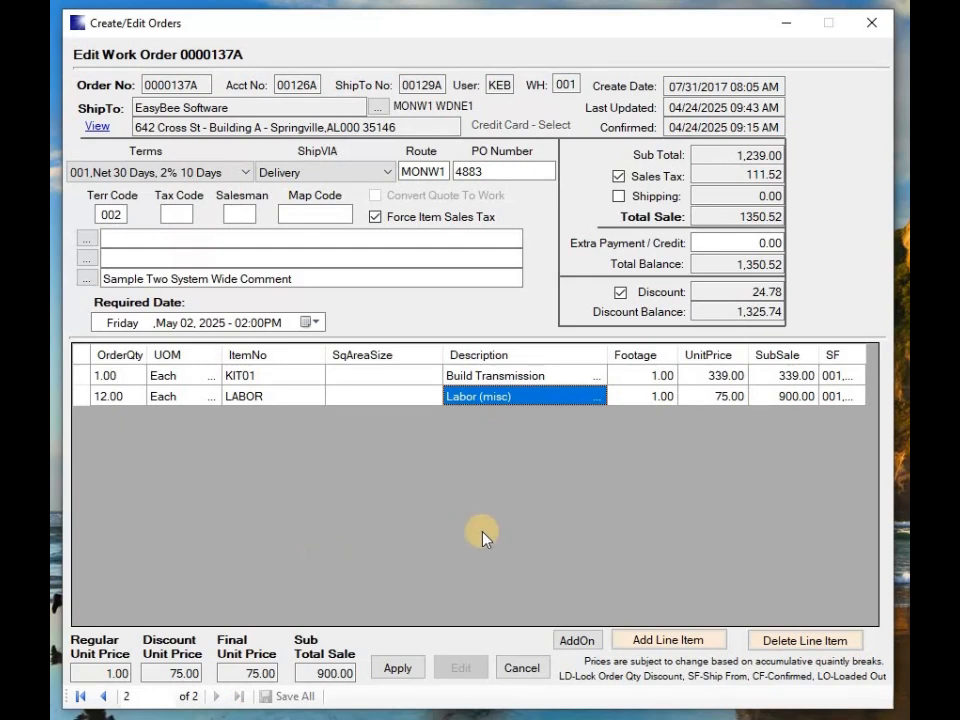
Apply and save the EasyBee Software work order, and choose to print it
click(383, 668)
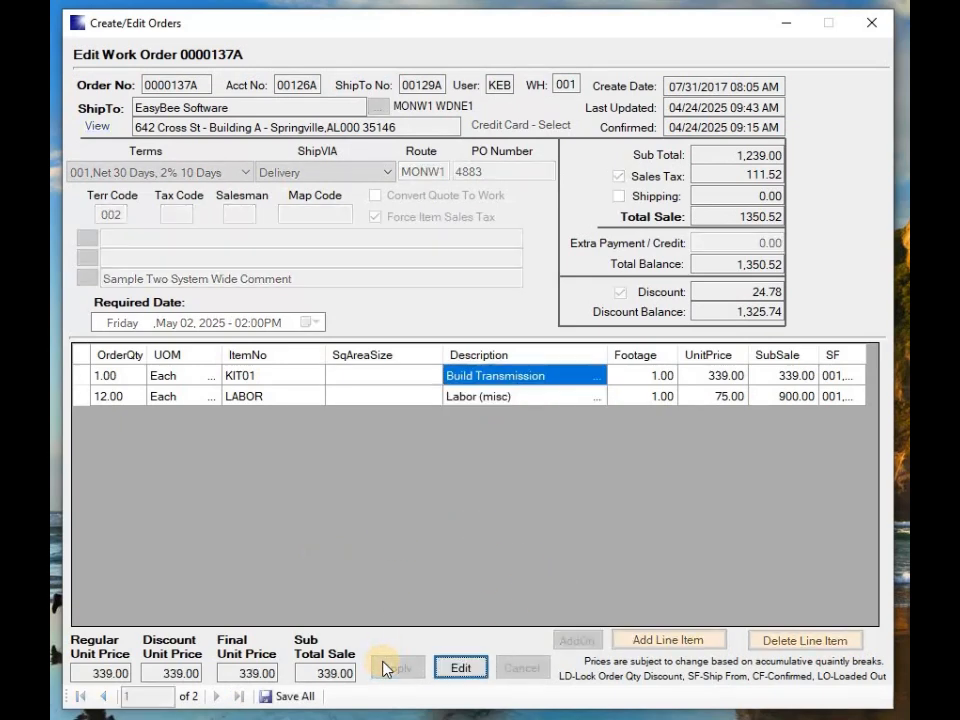
click(284, 698)
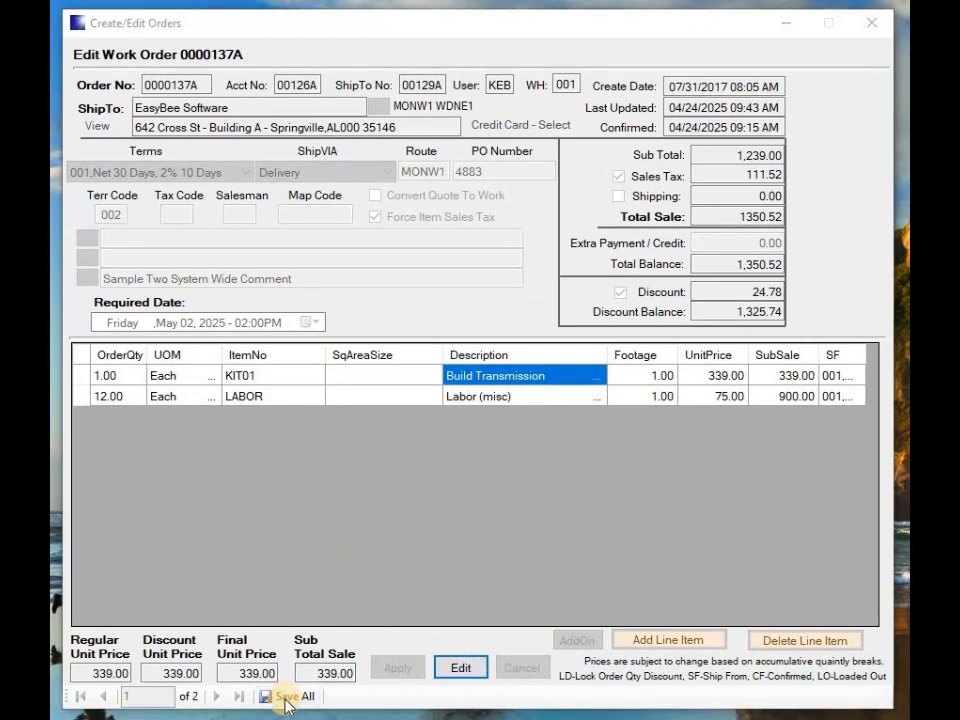
click(526, 449)
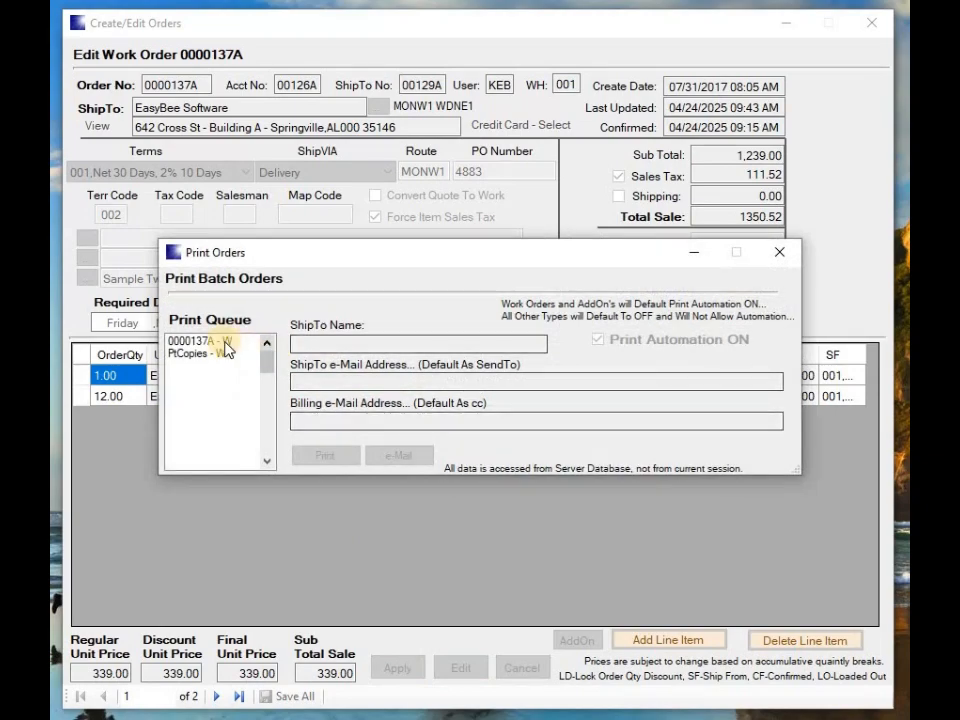
Preview the queued EasyBee Software work order with Print Automation off, and examine its KIT01, component and LABOR lines
click(225, 342)
click(598, 339)
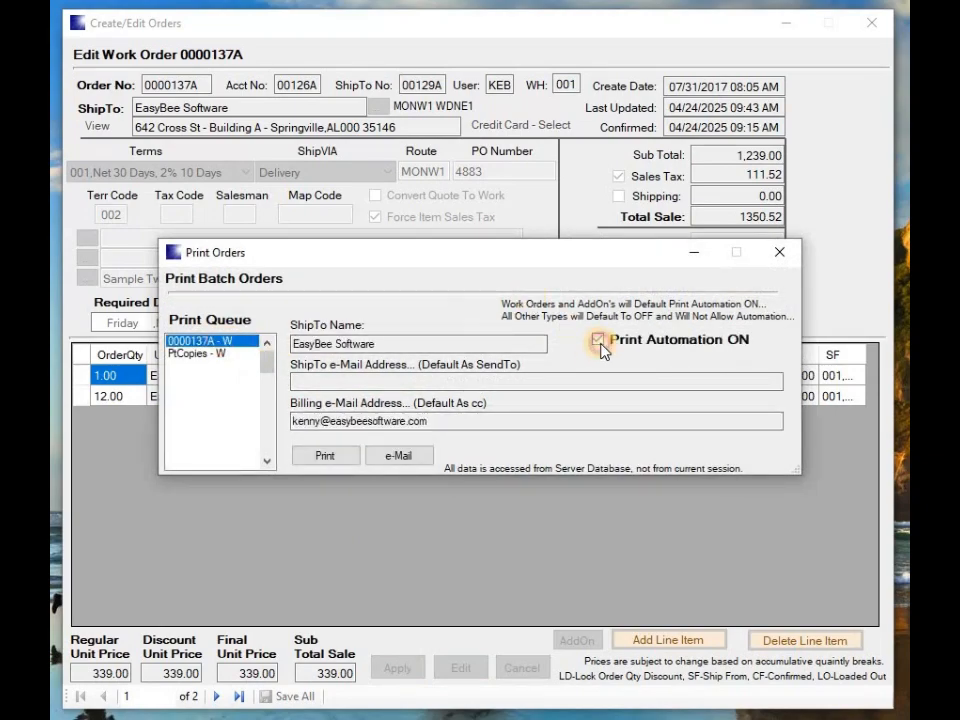
click(314, 457)
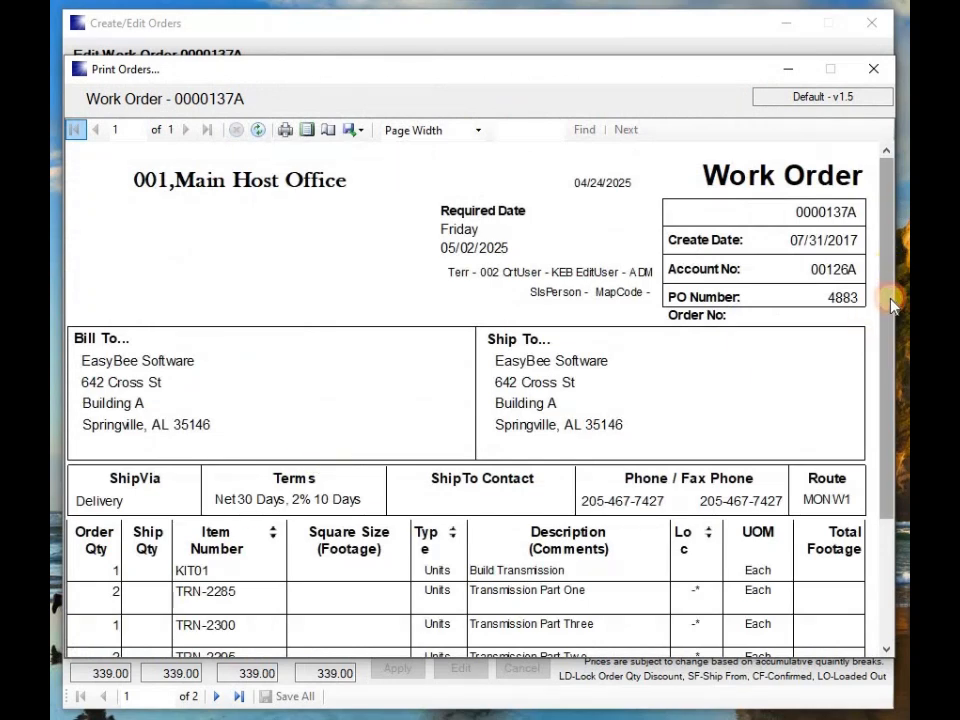
drag(887, 302, 888, 376)
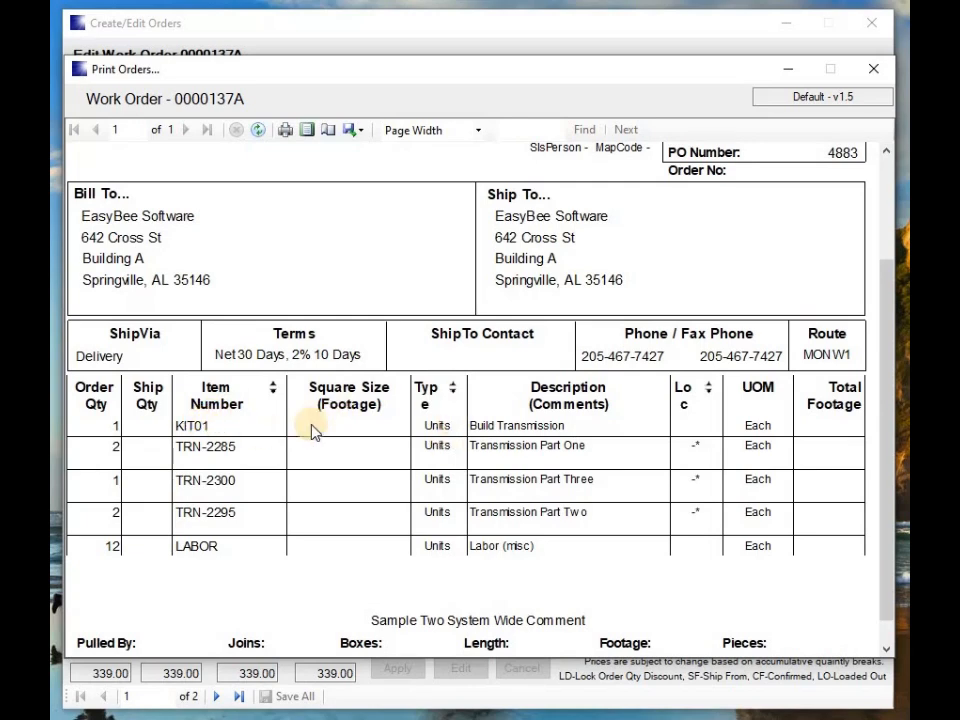
Close the work order preview and the Print Orders window, and return to the Pro HiveWorks main menu
click(873, 70)
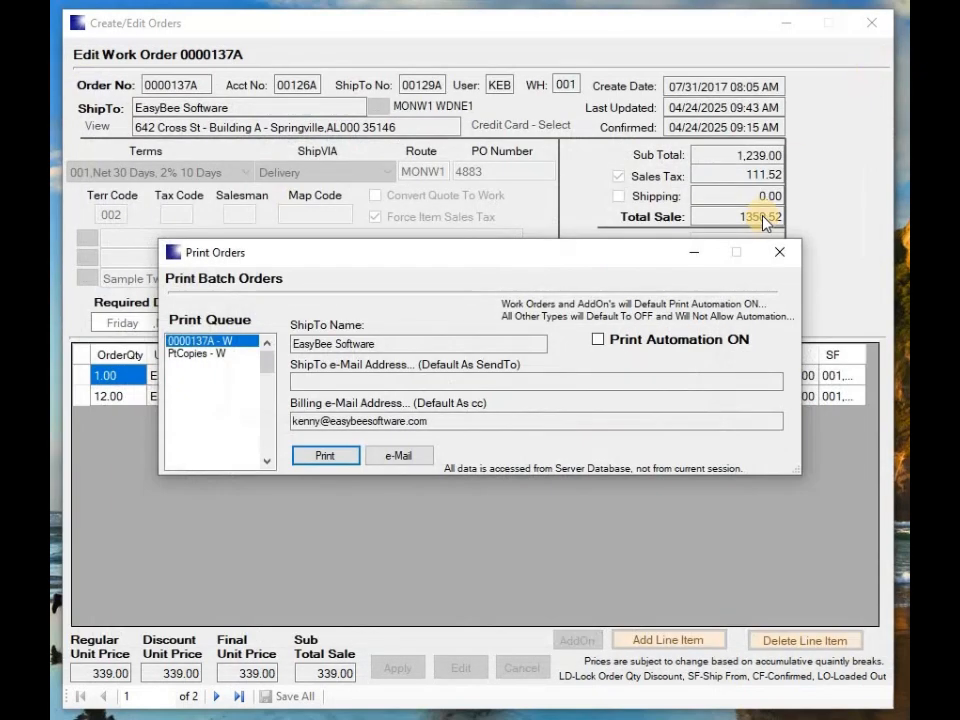
click(781, 255)
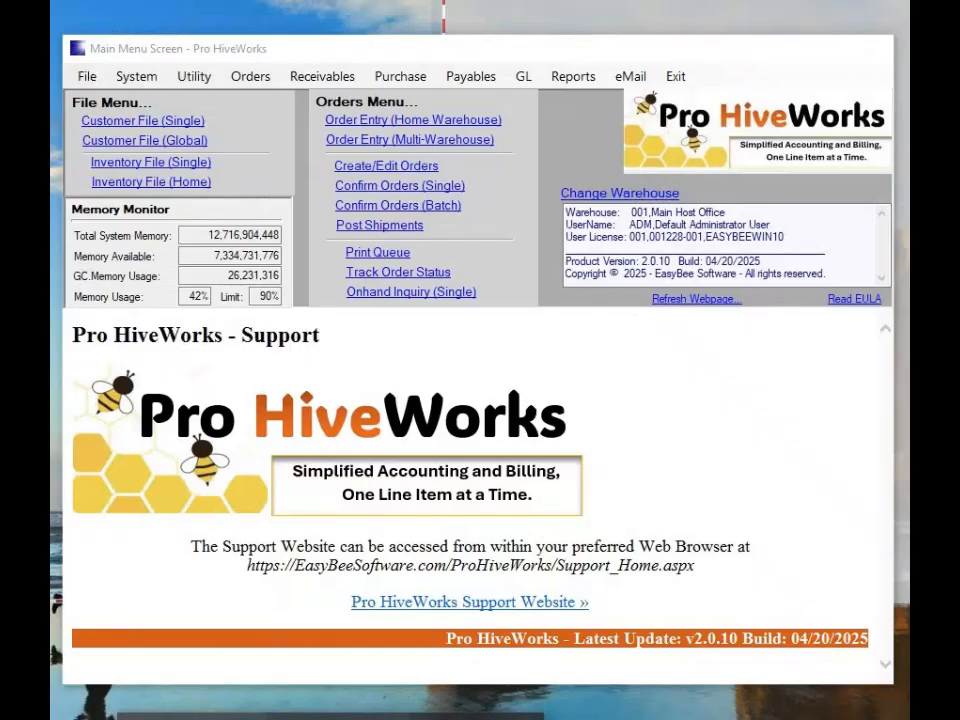
click(370, 717)
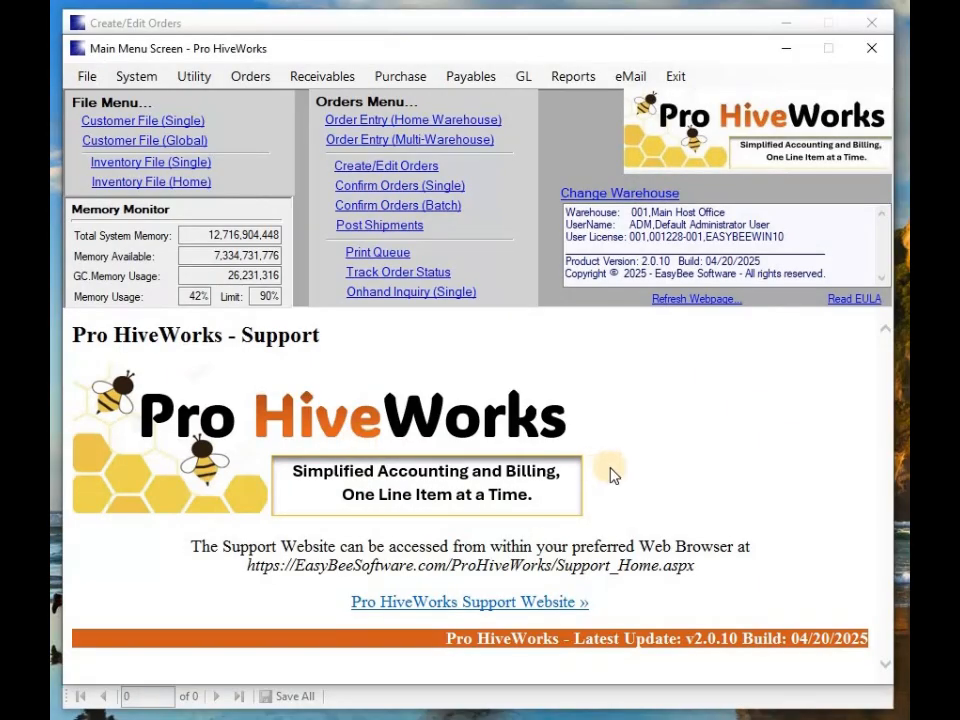